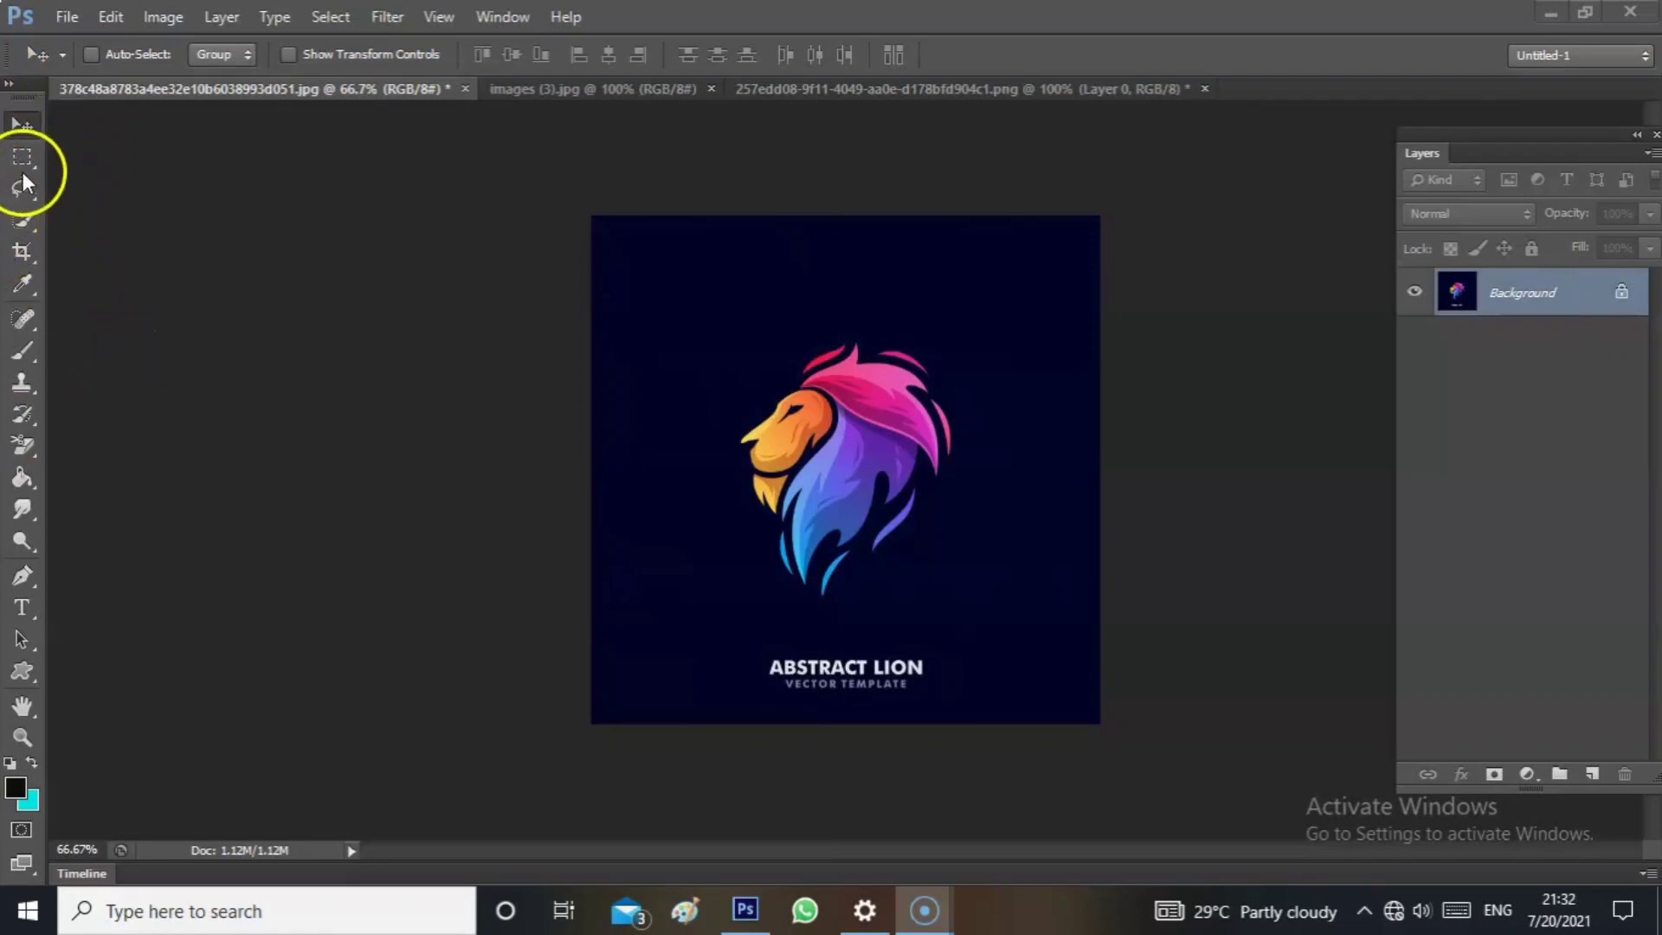
Crop the lion image at the 4:5 ratio tightly around the lion's head, excluding the caption, and undo that crop.
{"action": "left_click", "coordinate": [23, 252]}
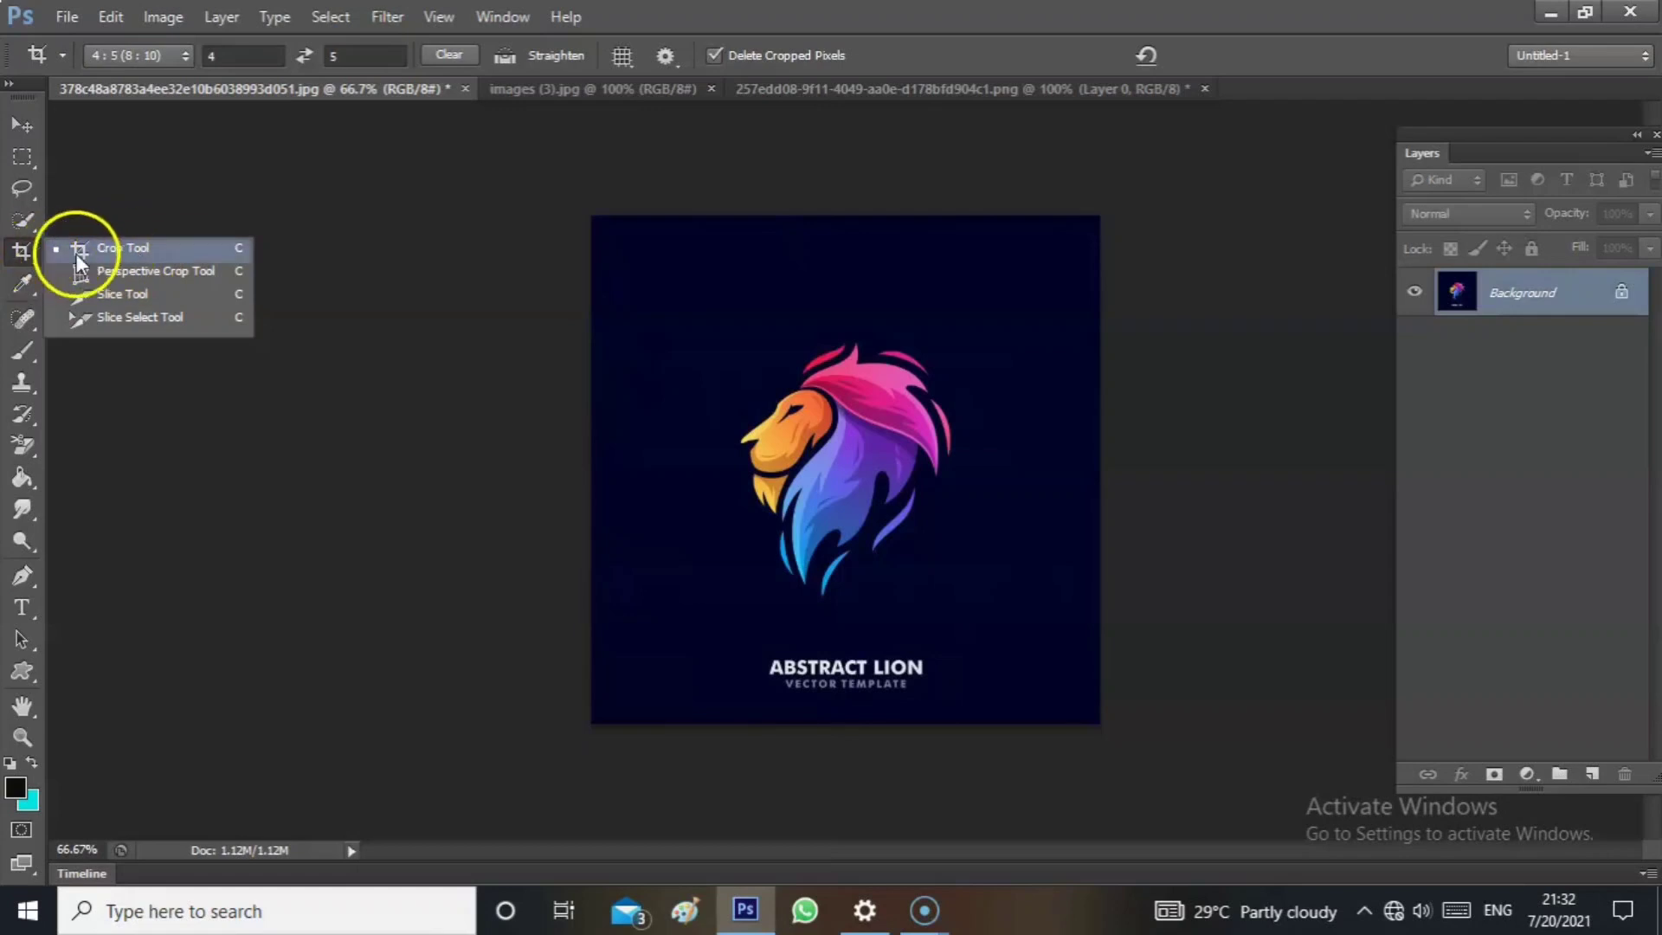
{"action": "left_click", "coordinate": [226, 248]}
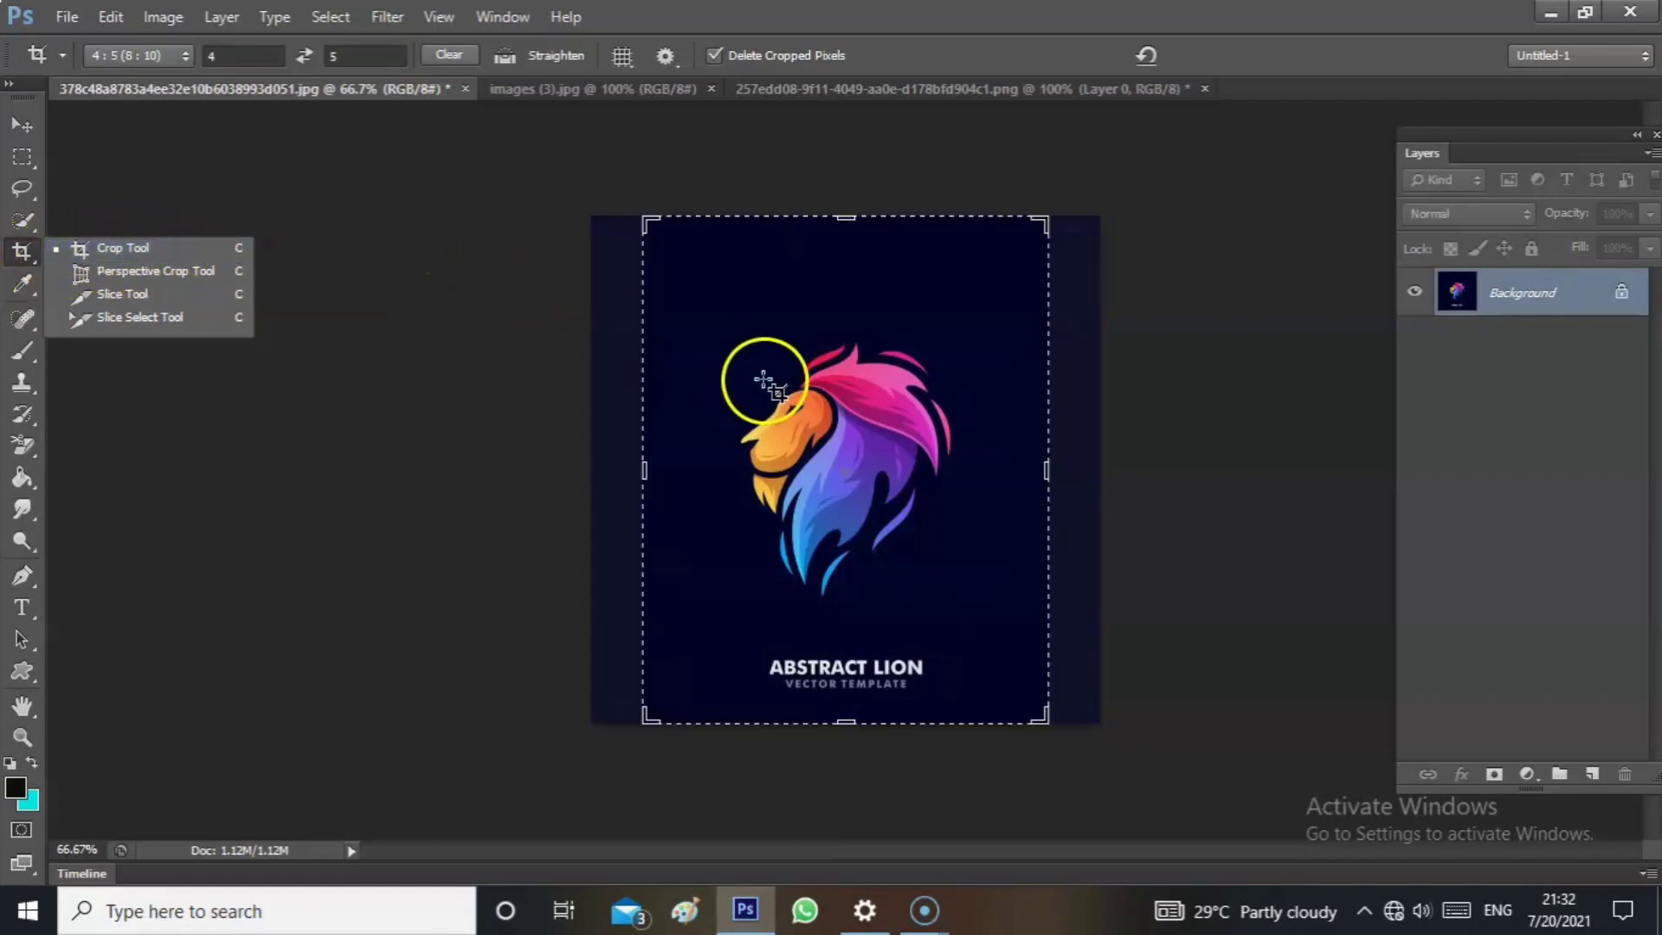
{"action": "left_click", "coordinate": [763, 380]}
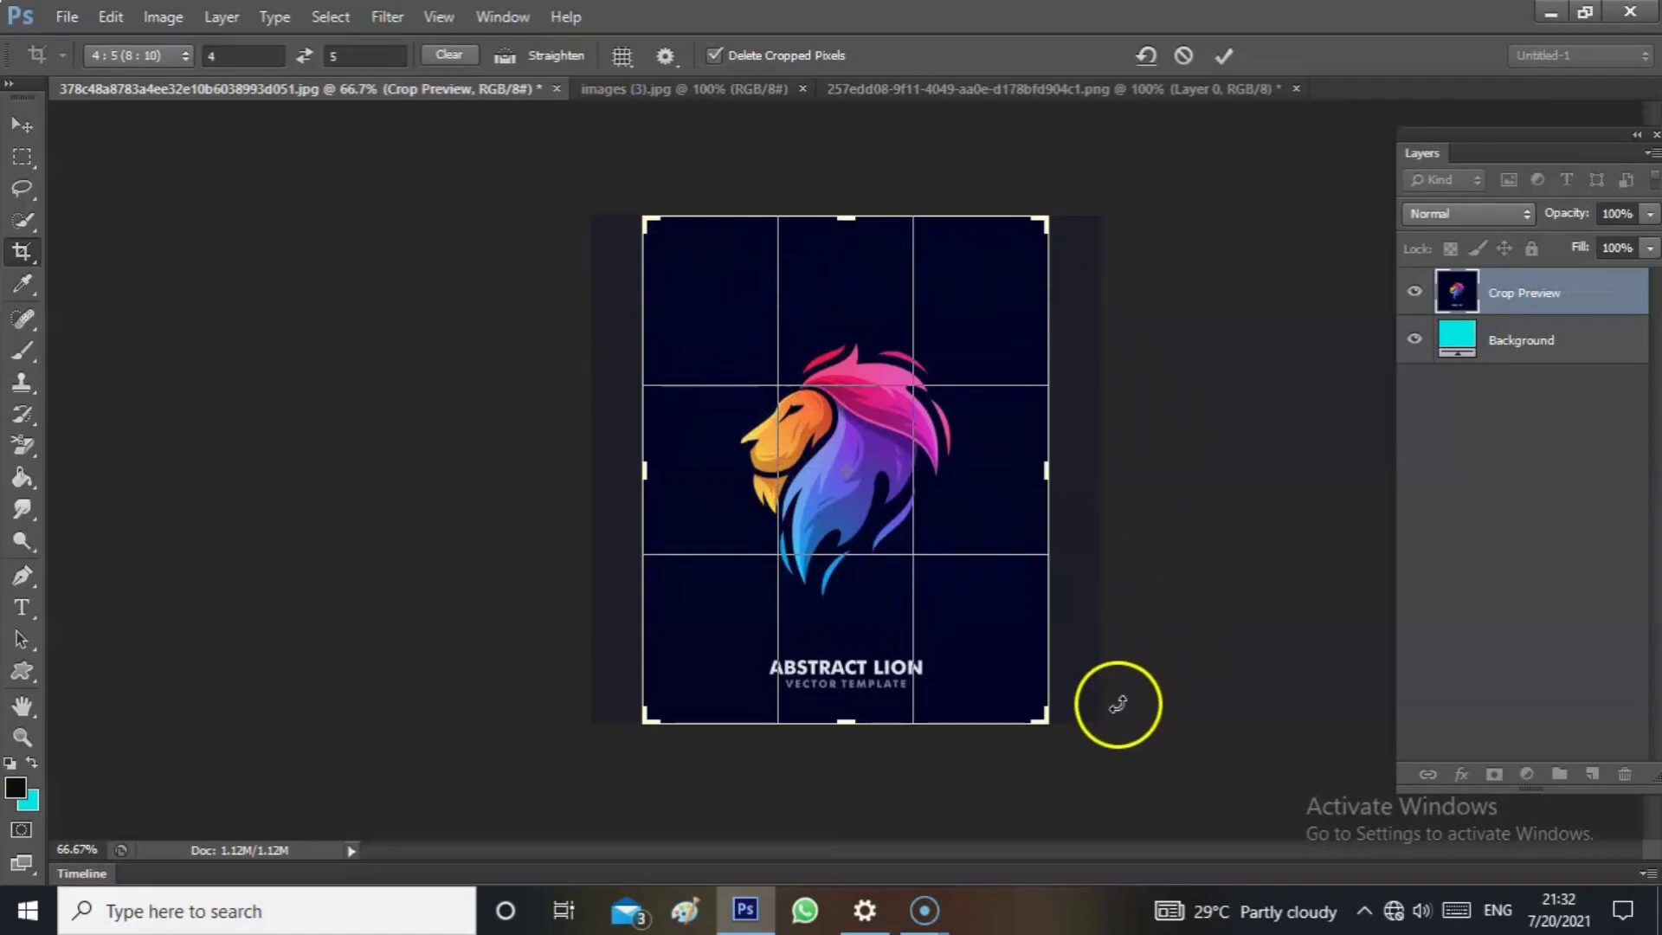
{"action": "left_click_drag", "start_coordinate": [1044, 721], "coordinate": [1018, 685]}
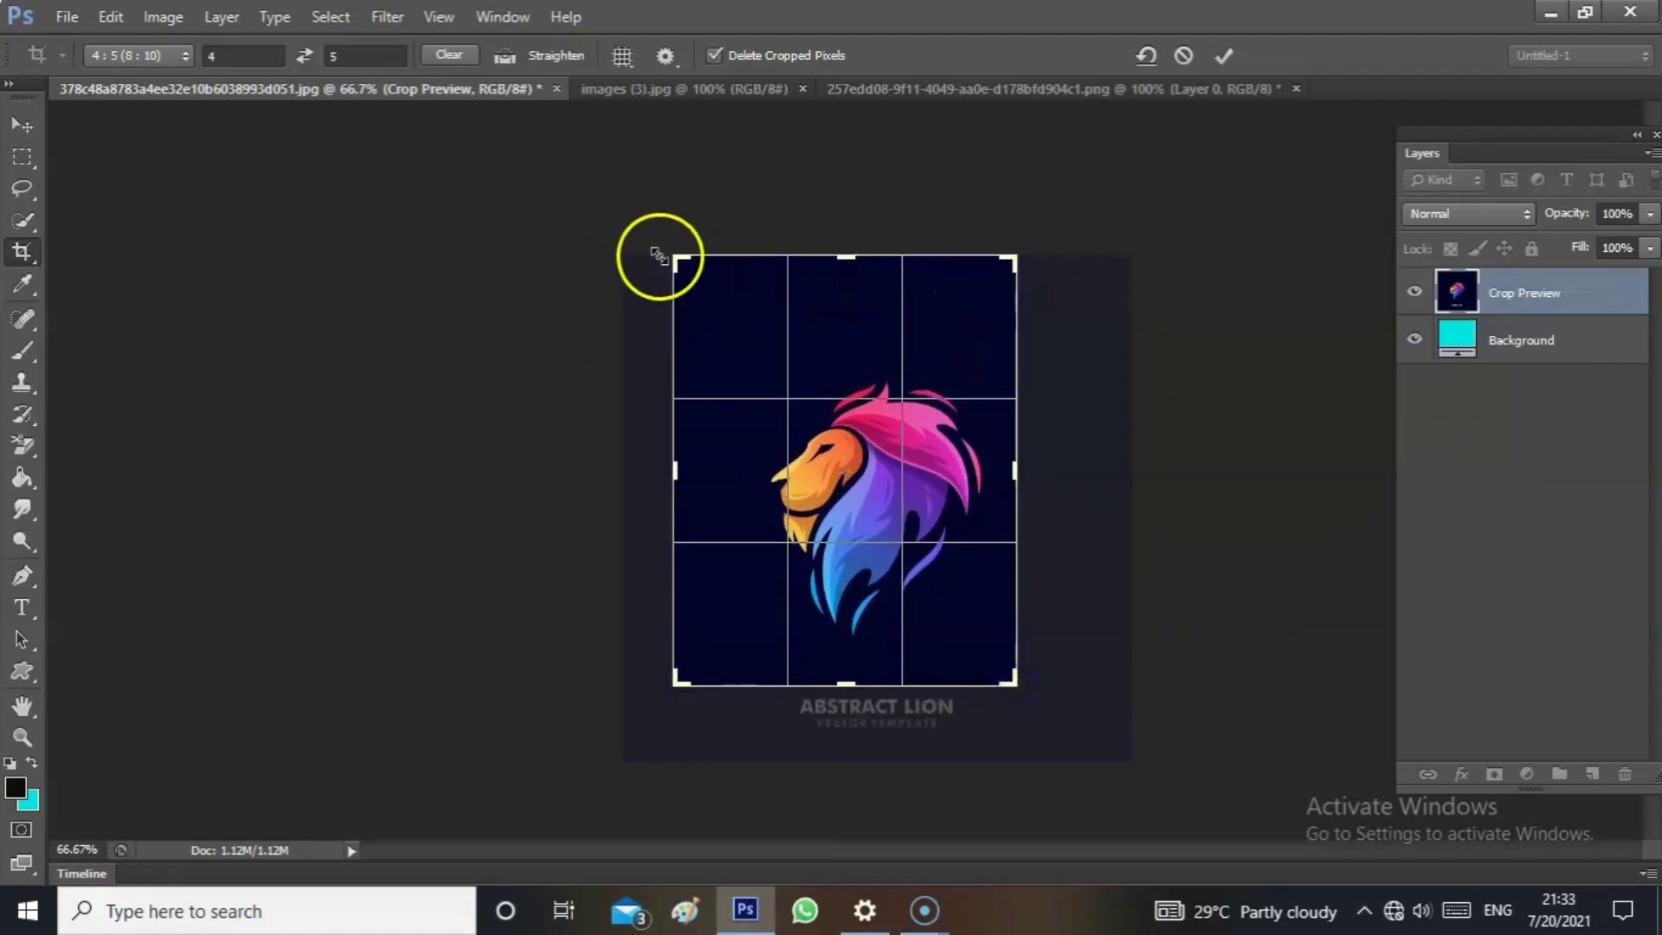
{"action": "left_click_drag", "start_coordinate": [675, 260], "coordinate": [705, 292]}
{"action": "left_click_drag", "start_coordinate": [984, 651], "coordinate": [994, 640]}
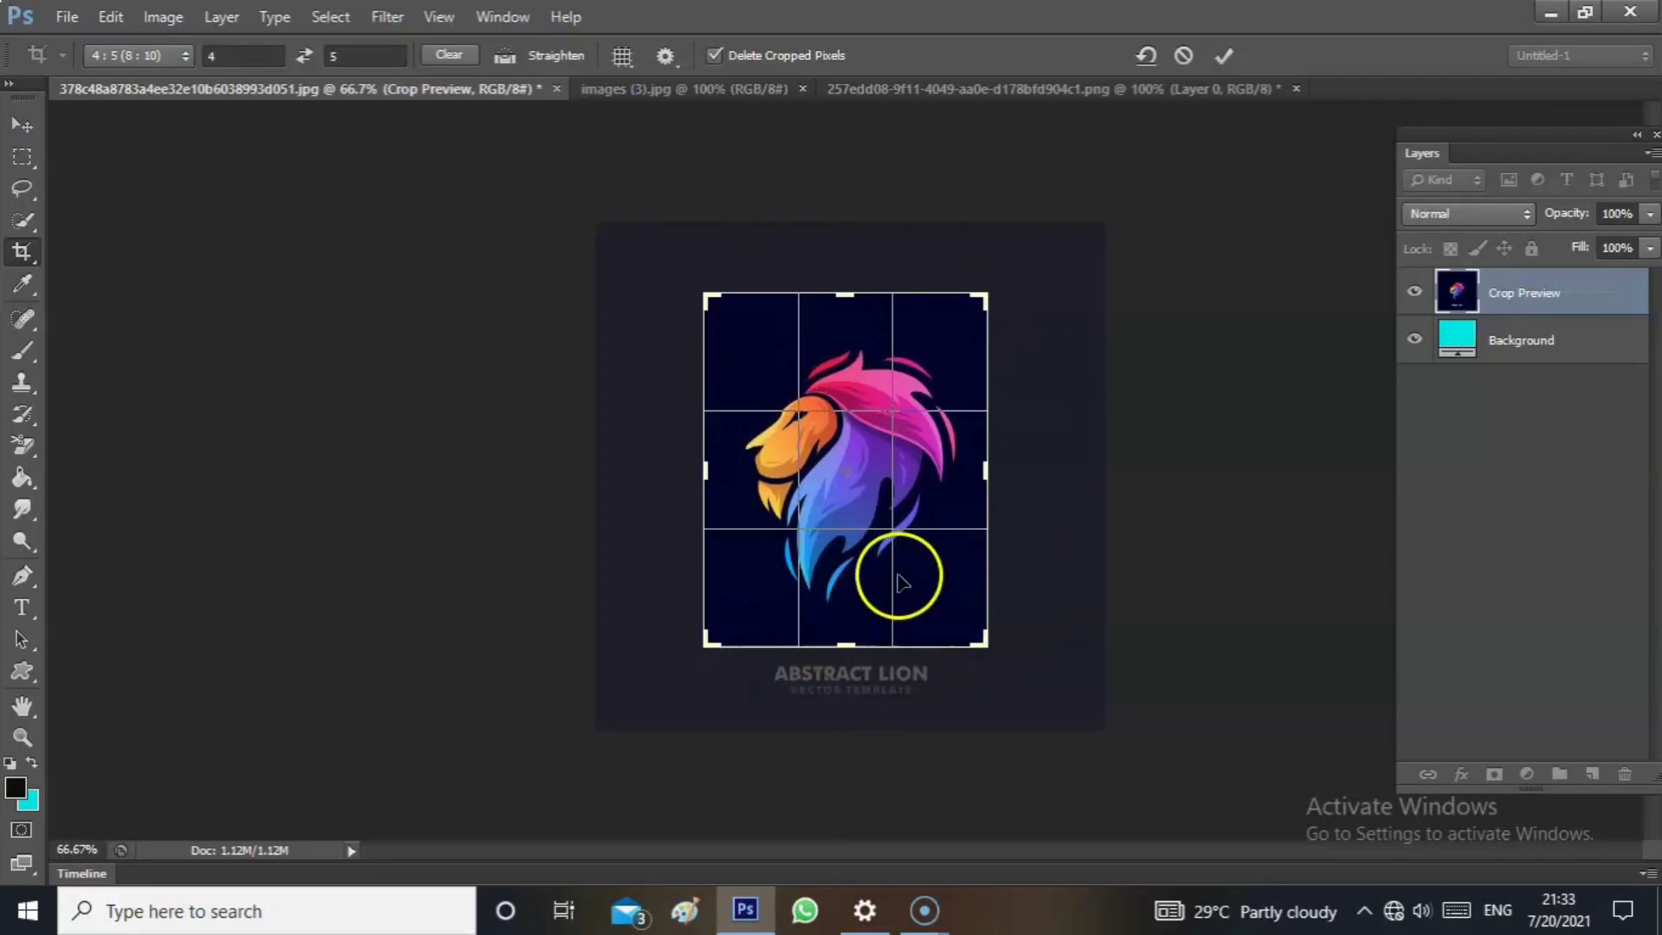
{"action": "double_click", "coordinate": [898, 591]}
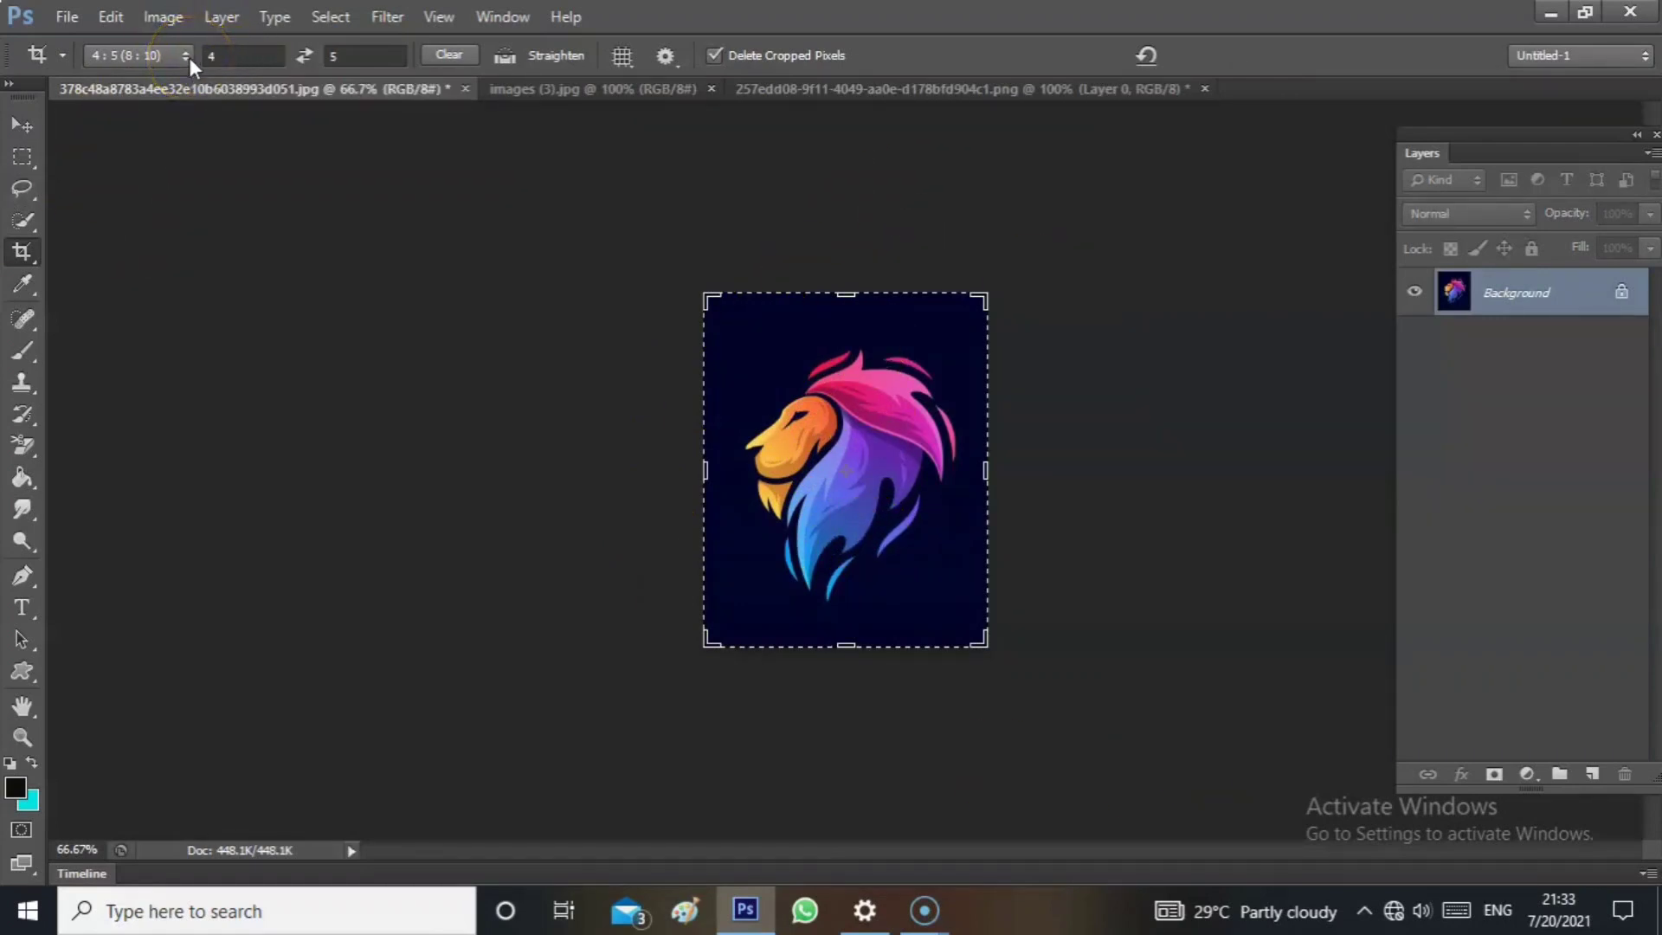
{"action": "key", "text": "ctrl+z"}
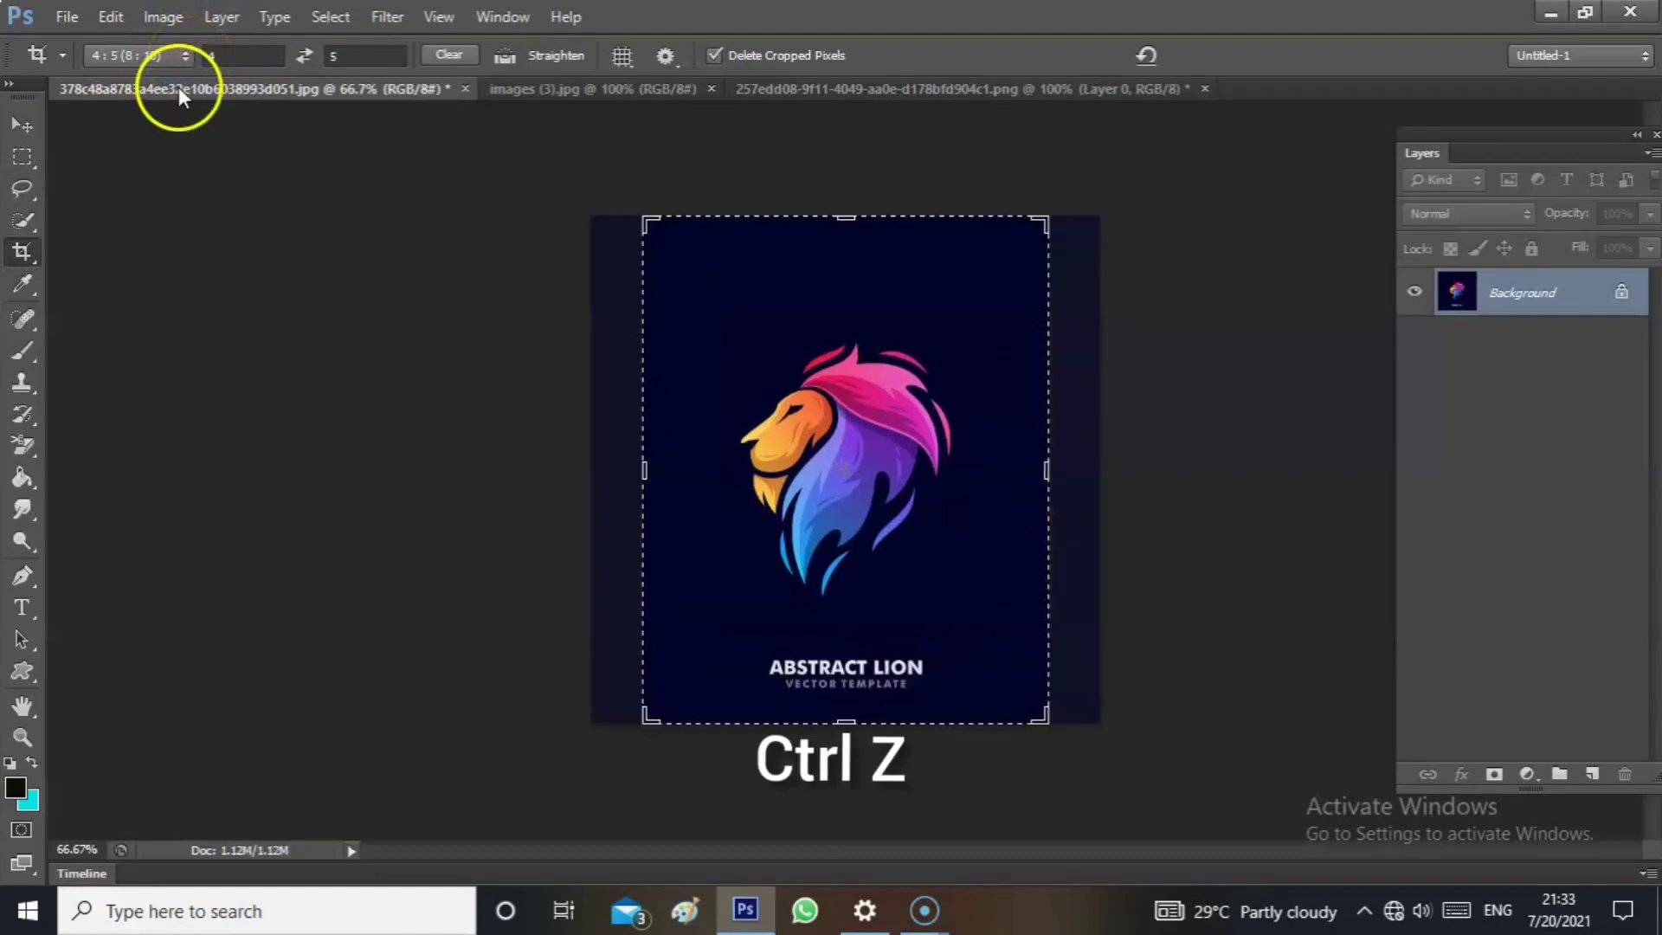
Try the crop presets 2:3, 1366 x 768 px, 1280 x 800 px, 1024 x 768 px and 16:9 on the lion image.
{"action": "left_click", "coordinate": [179, 57]}
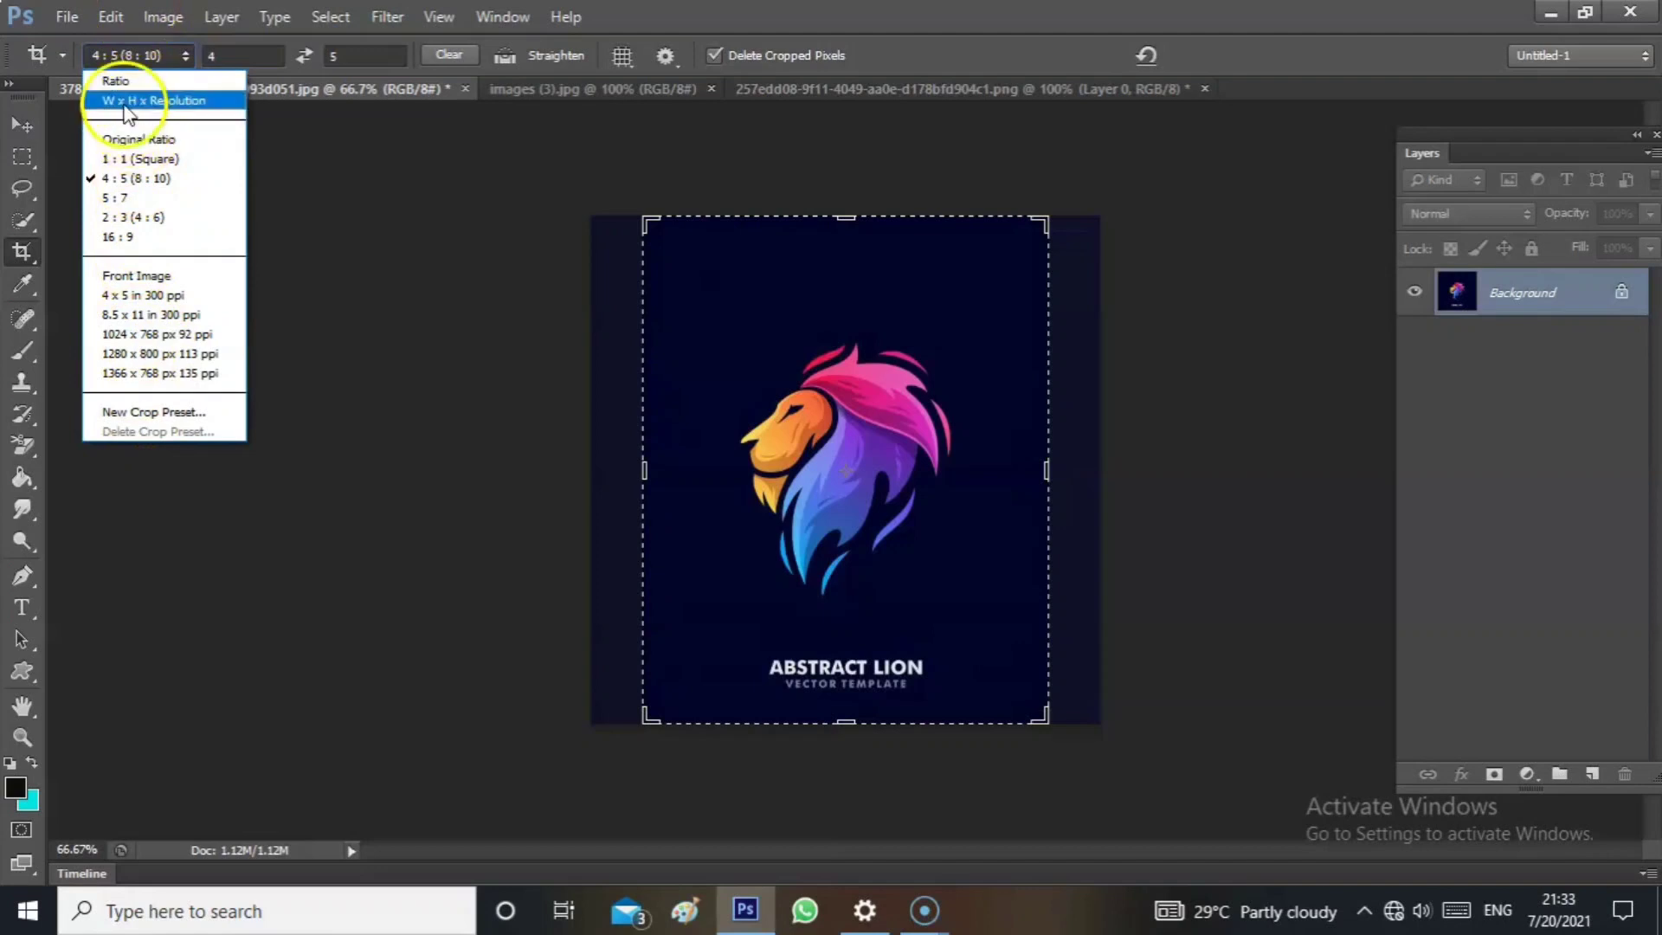
{"action": "left_click", "coordinate": [143, 218]}
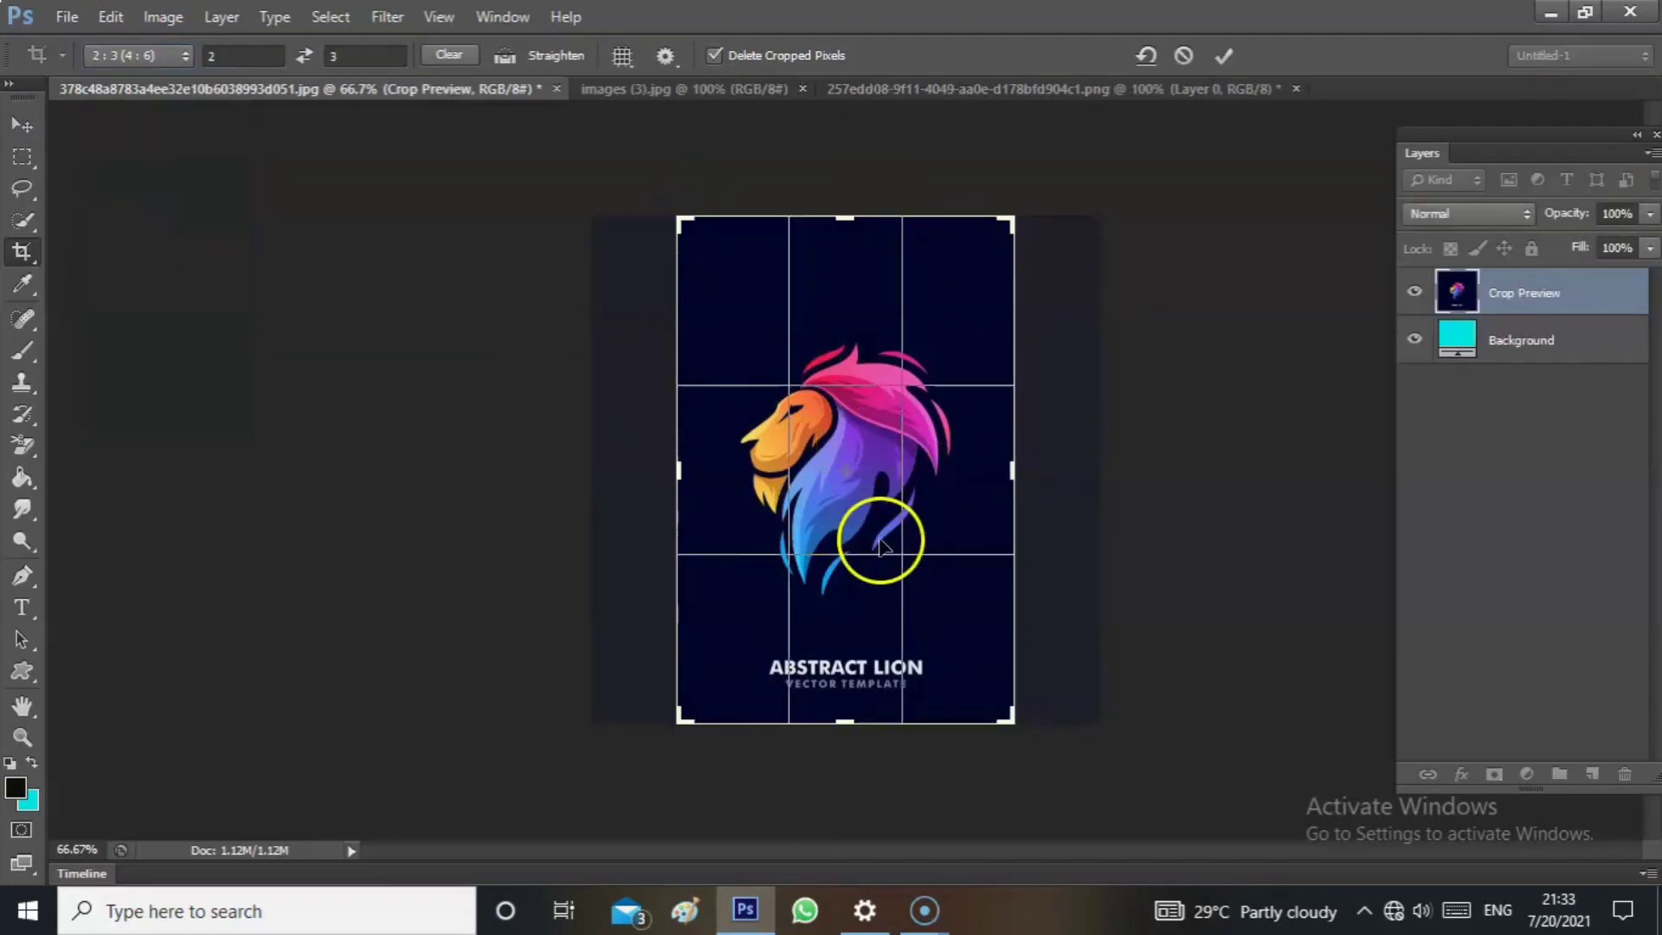
{"action": "left_click", "coordinate": [156, 59]}
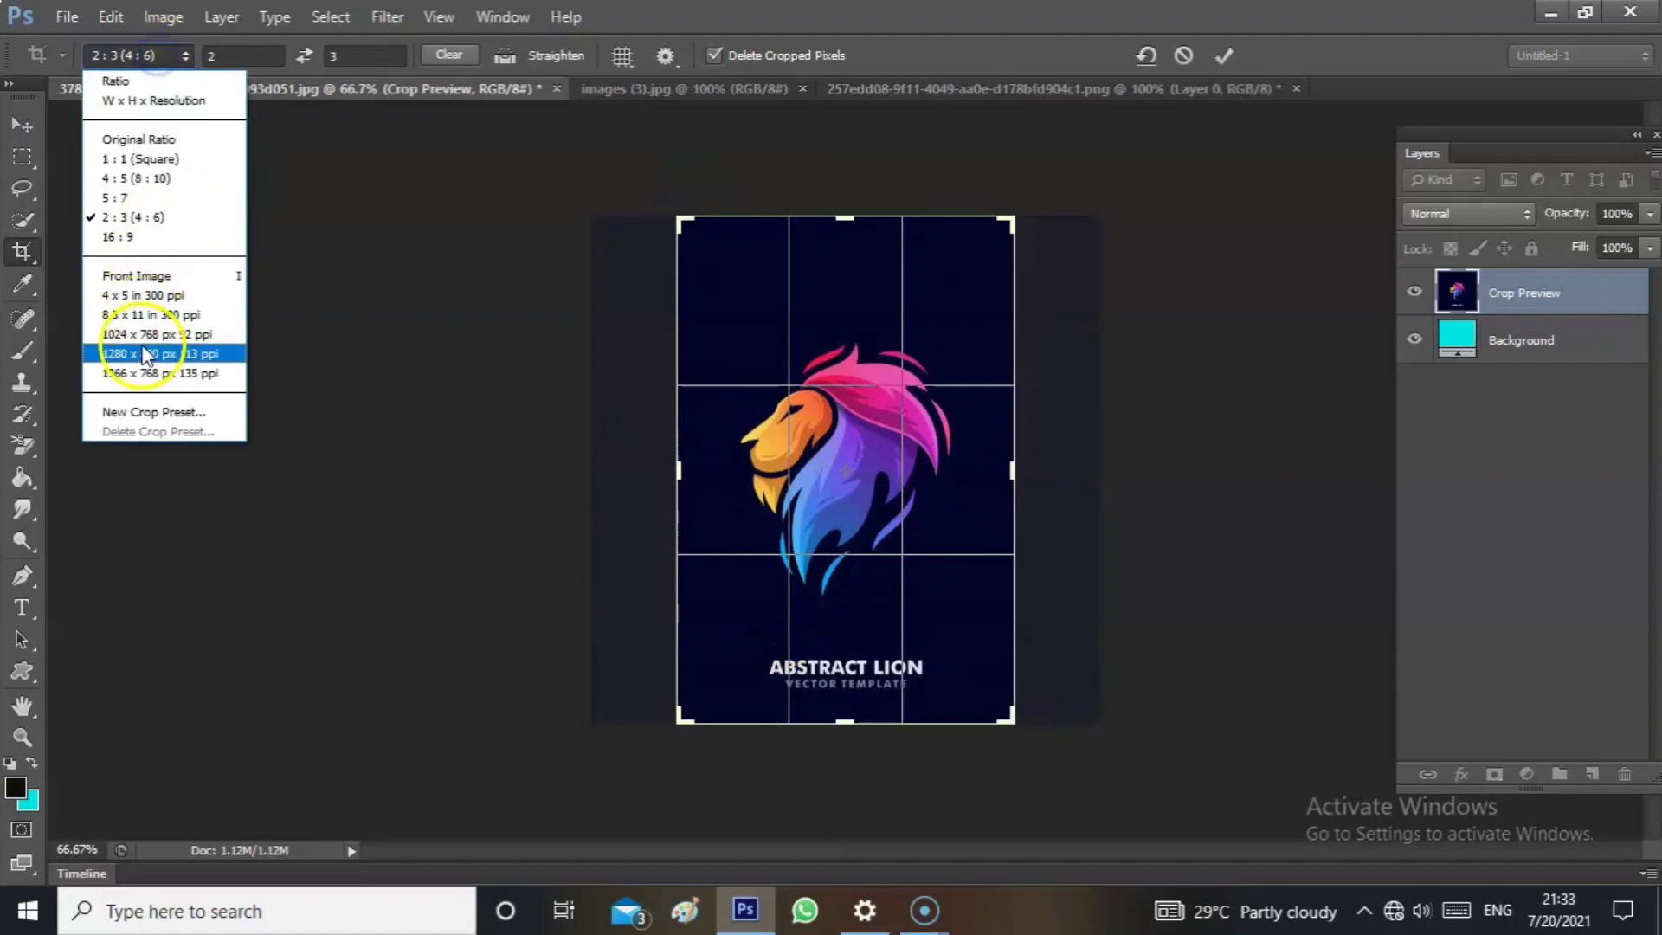
{"action": "left_click", "coordinate": [148, 373]}
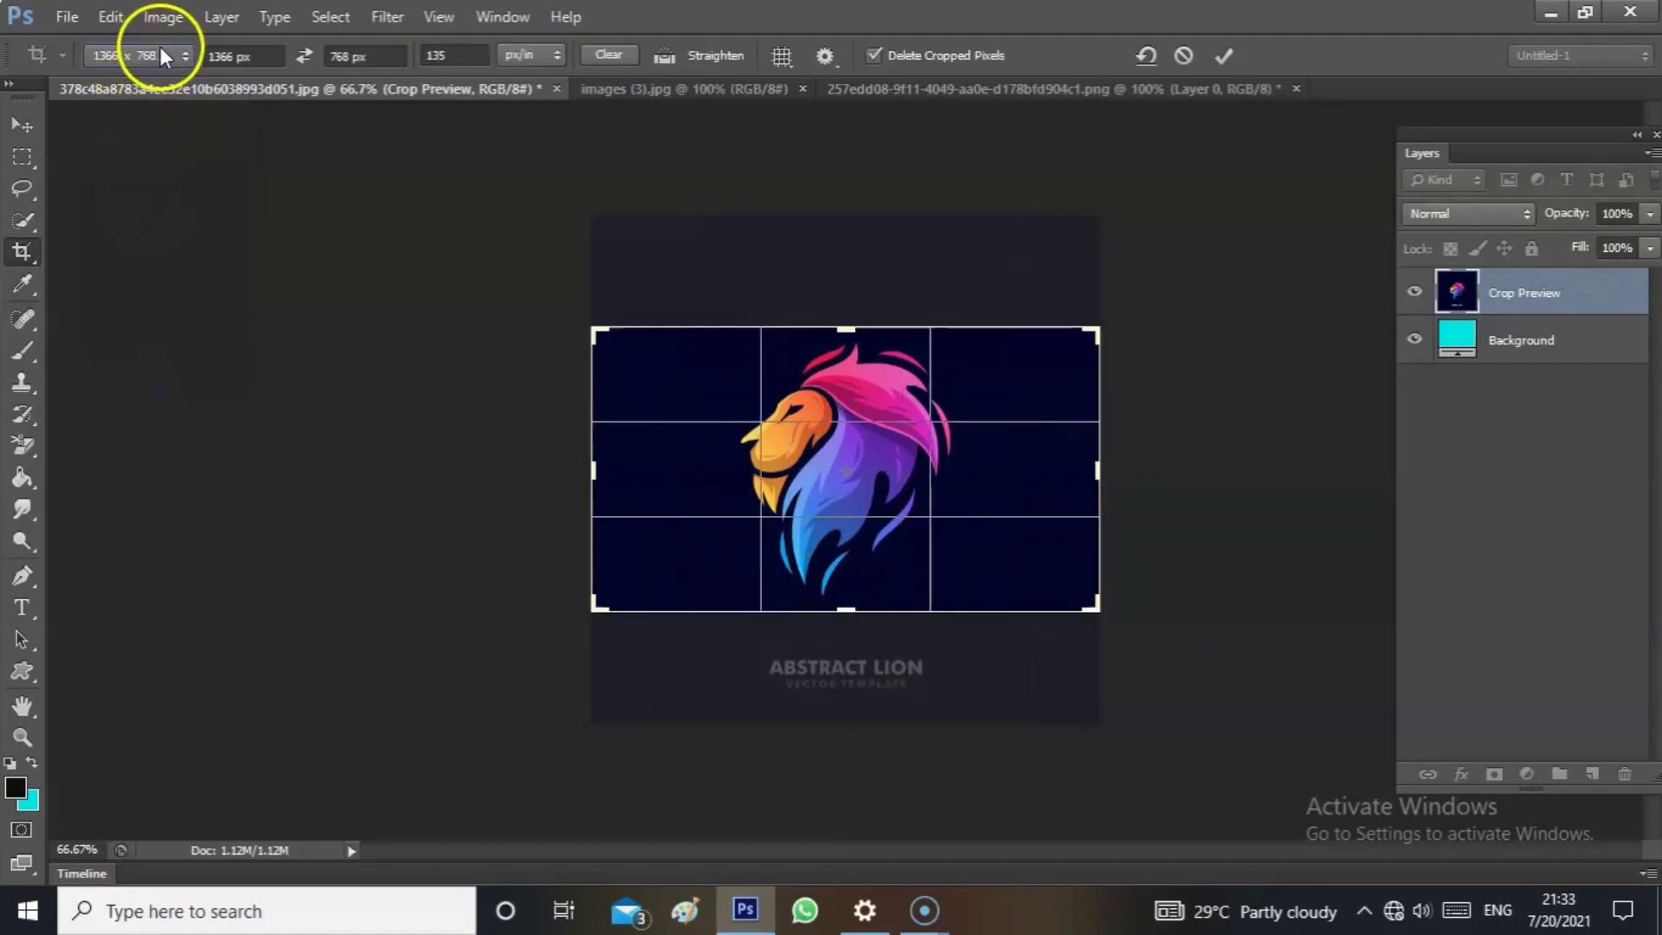
{"action": "left_click", "coordinate": [159, 54]}
{"action": "left_click", "coordinate": [166, 346]}
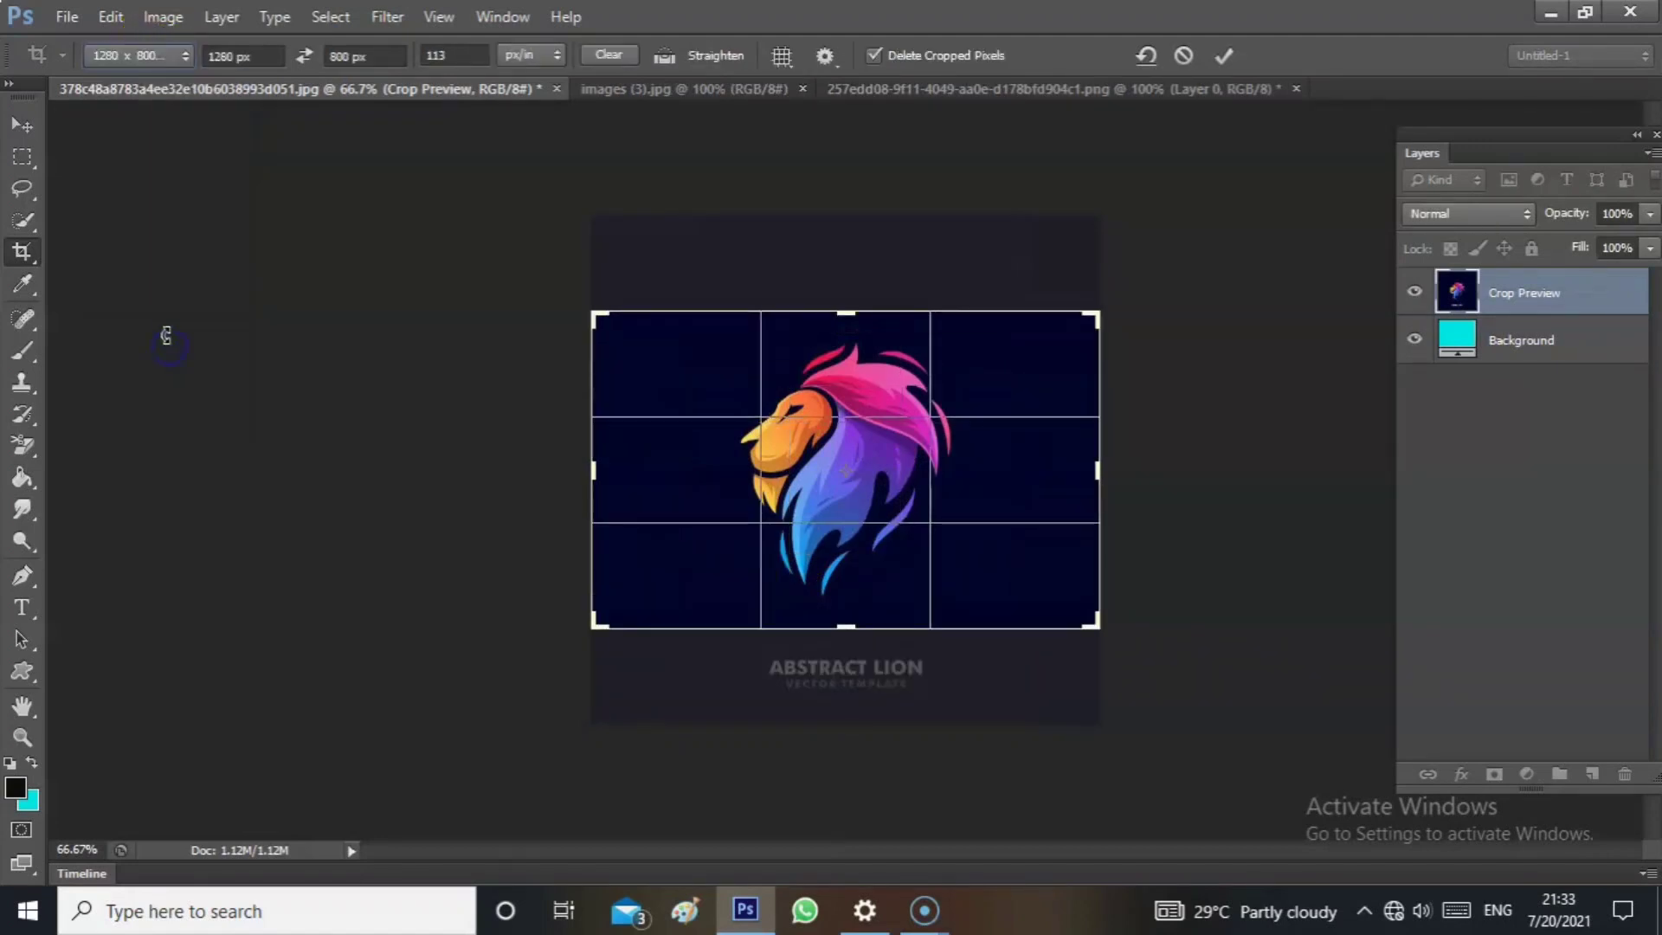
{"action": "left_click", "coordinate": [135, 54]}
{"action": "left_click", "coordinate": [178, 318]}
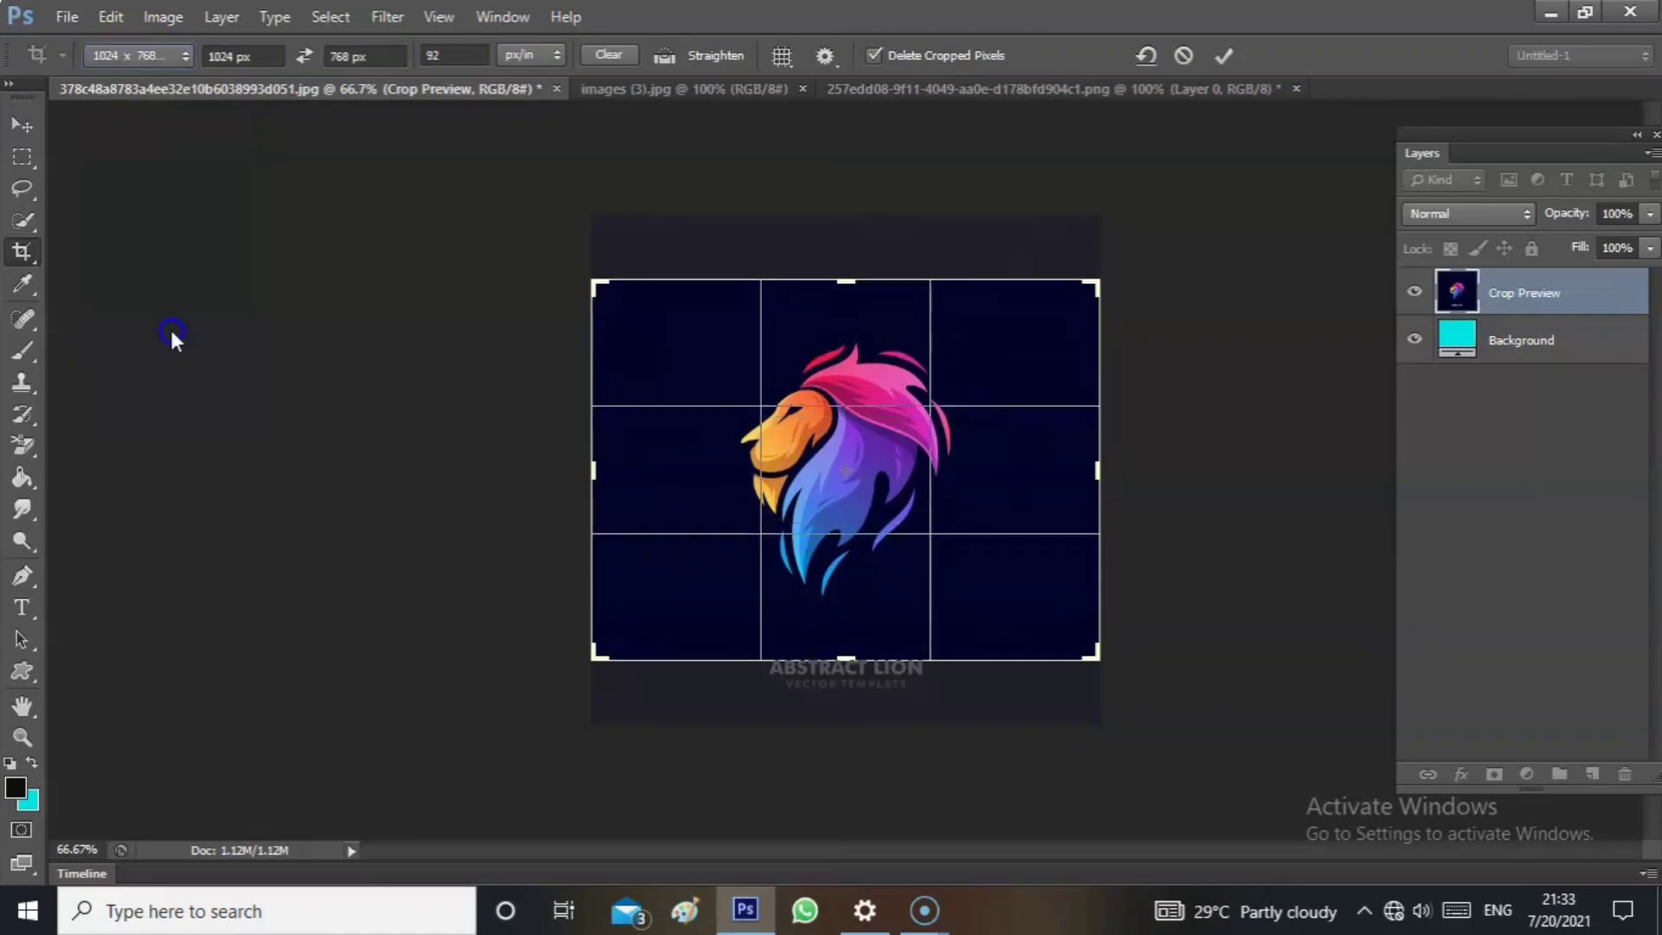
{"action": "left_click", "coordinate": [166, 54]}
{"action": "left_click", "coordinate": [152, 230]}
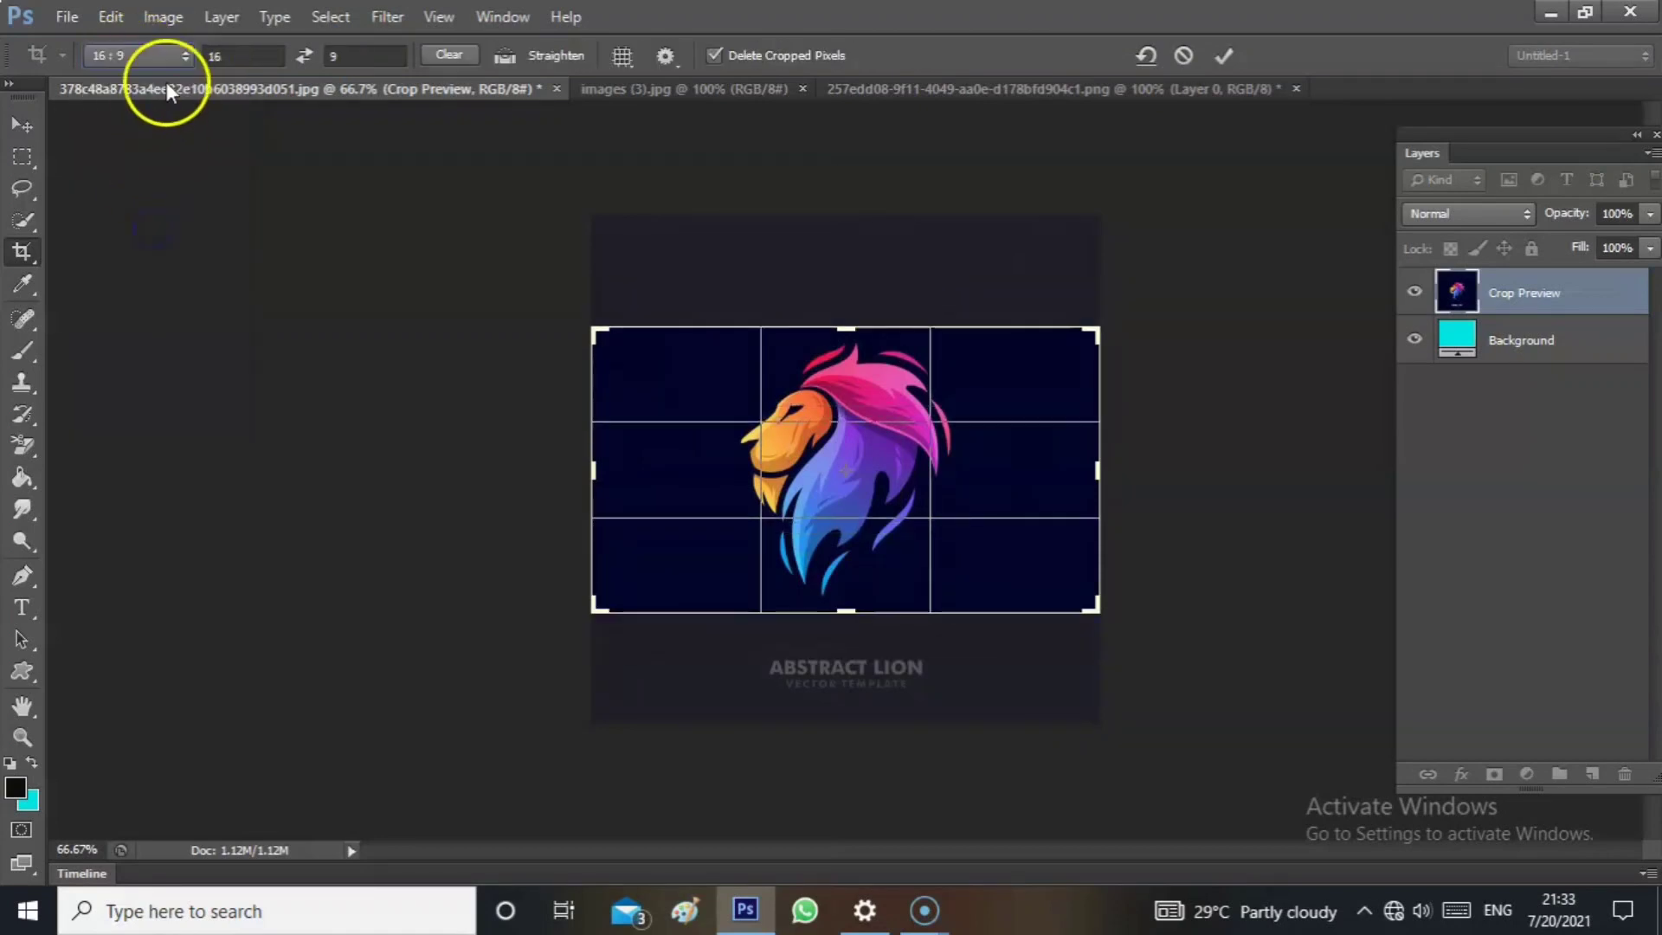
{"action": "left_click", "coordinate": [164, 54]}
{"action": "left_click", "coordinate": [148, 218]}
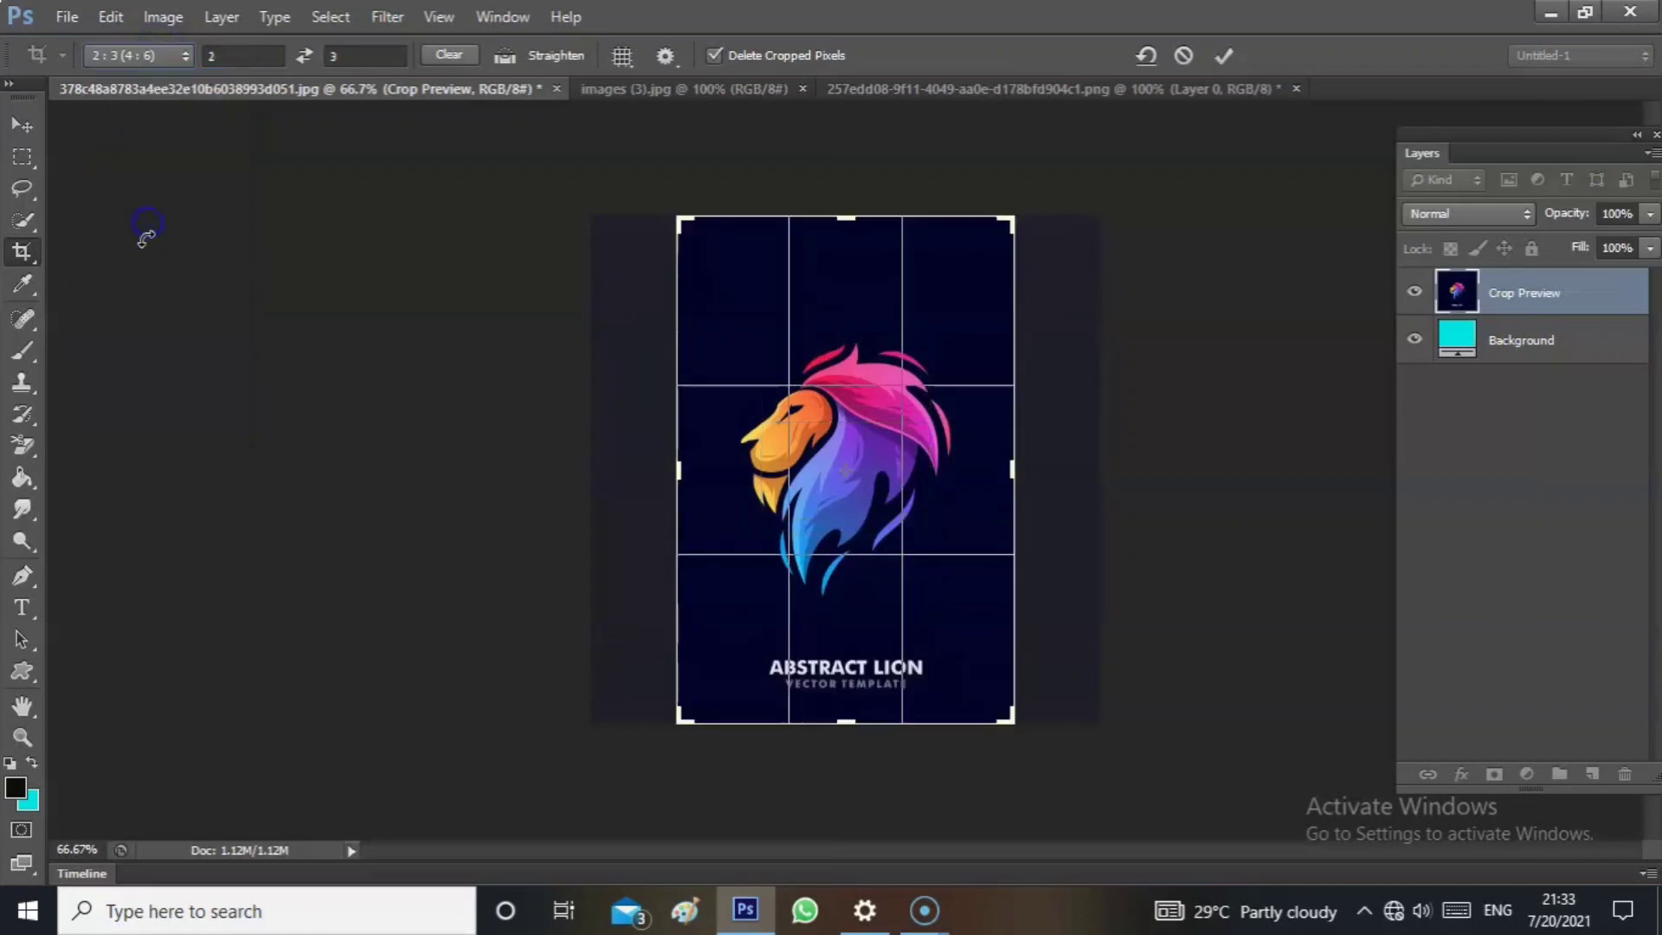
Crop the lion image at its original ratio to a smaller frame around the lion's head, leaving out the caption text.
{"action": "left_click", "coordinate": [158, 54]}
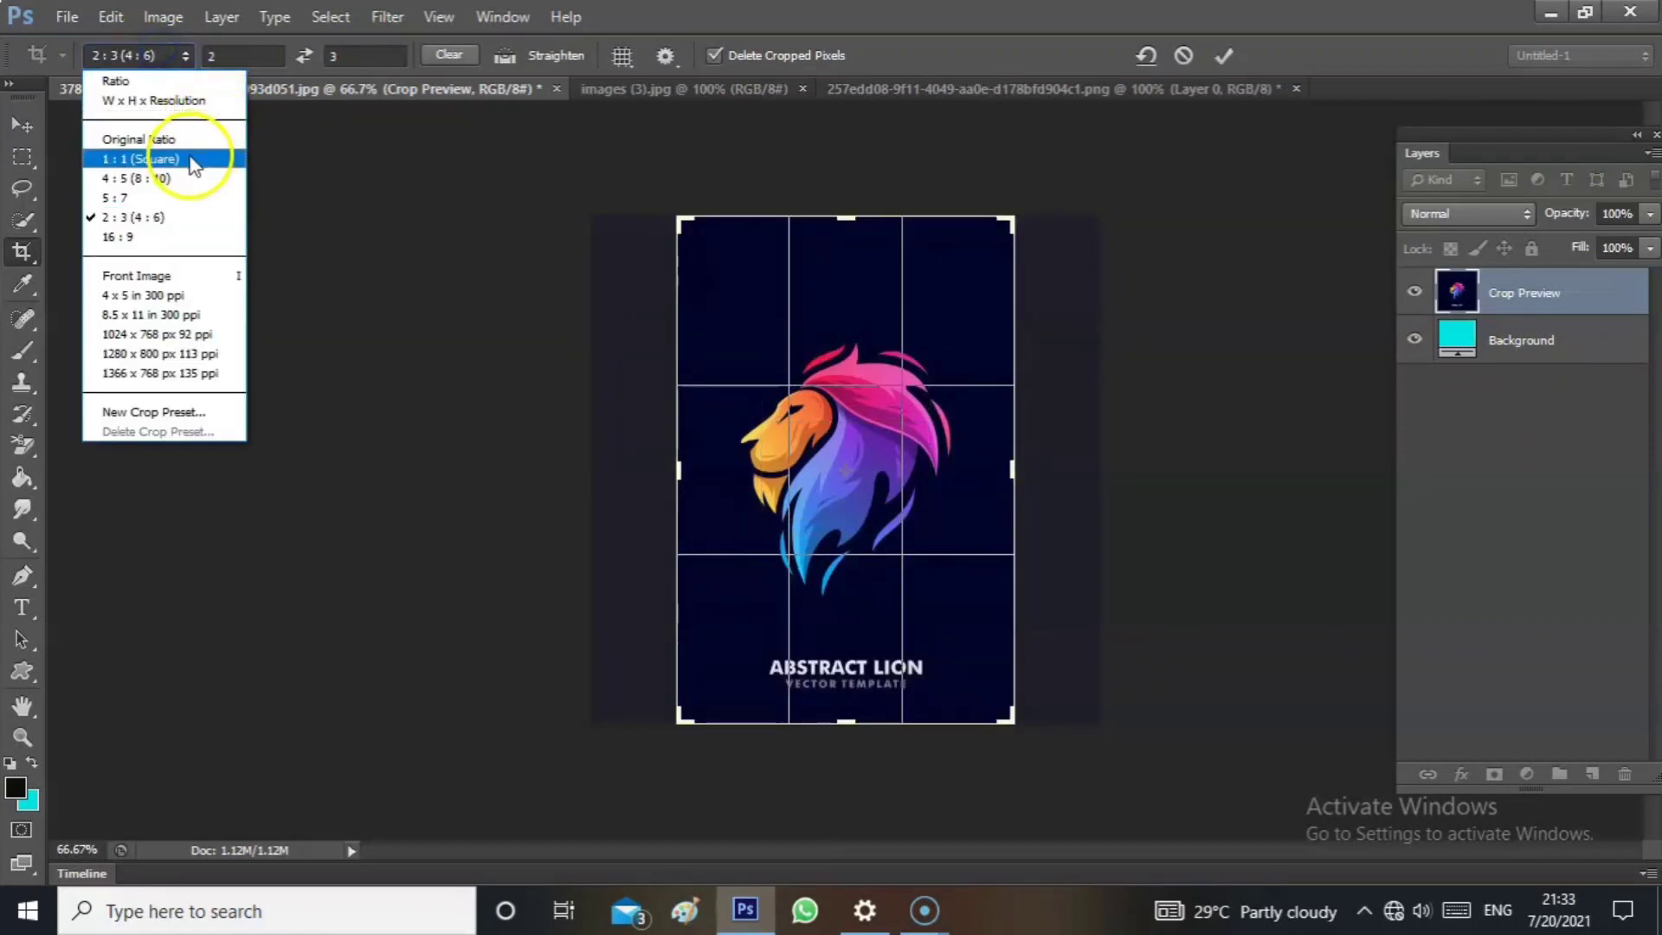
{"action": "left_click", "coordinate": [177, 137]}
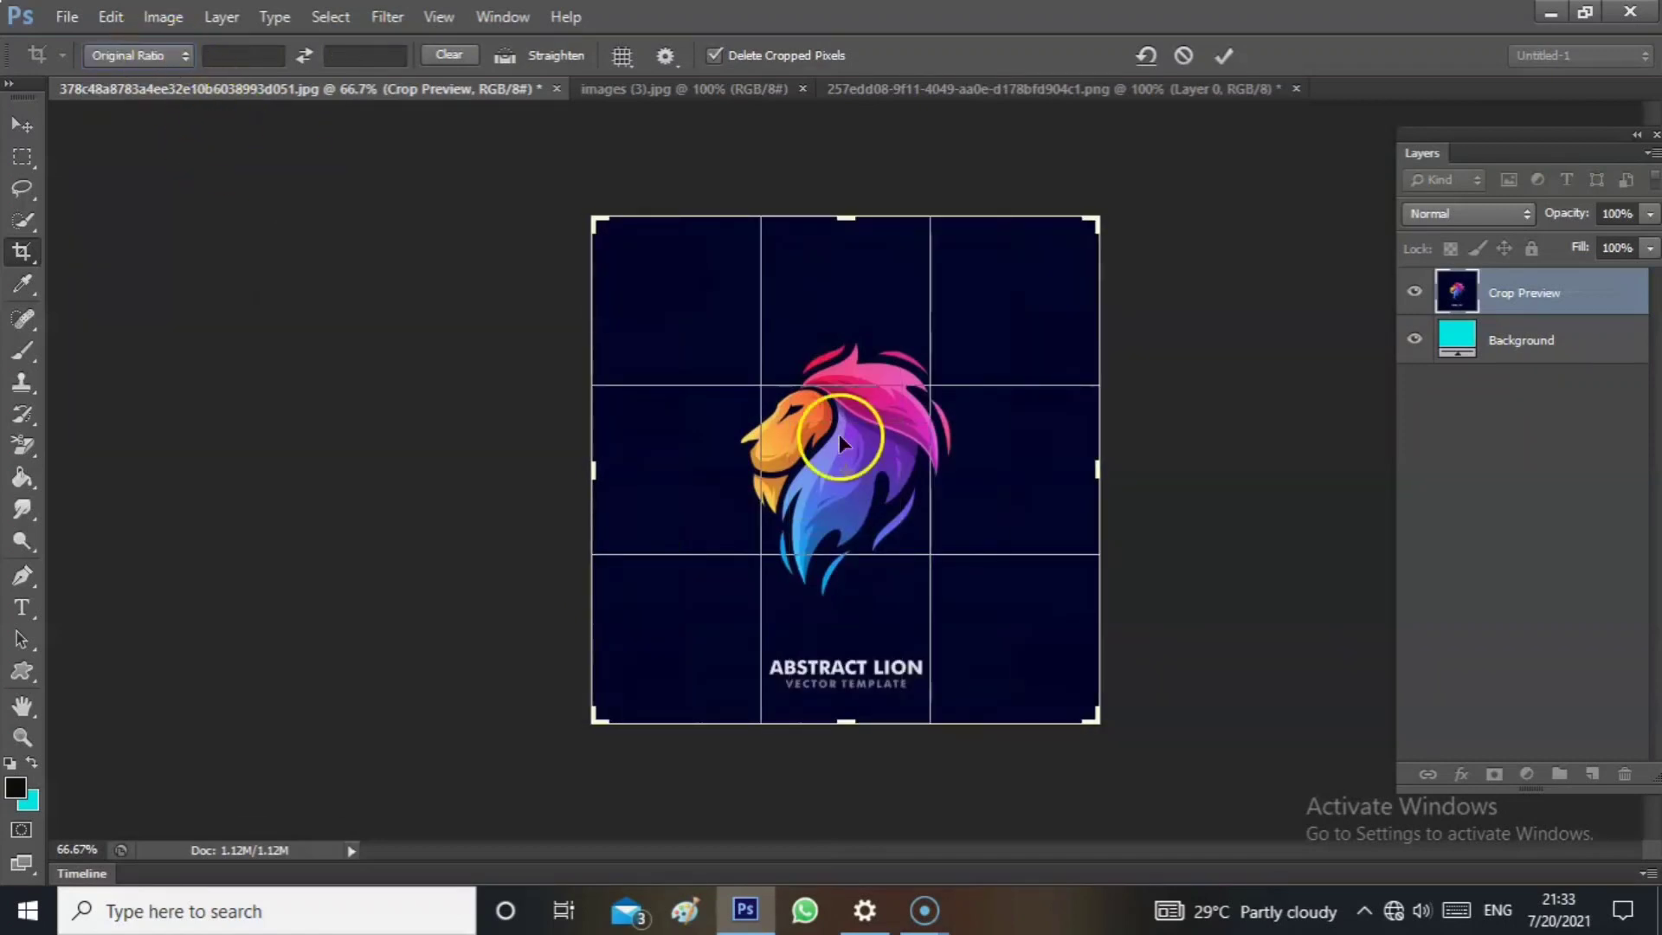
{"action": "left_click_drag", "start_coordinate": [1100, 725], "coordinate": [1013, 632]}
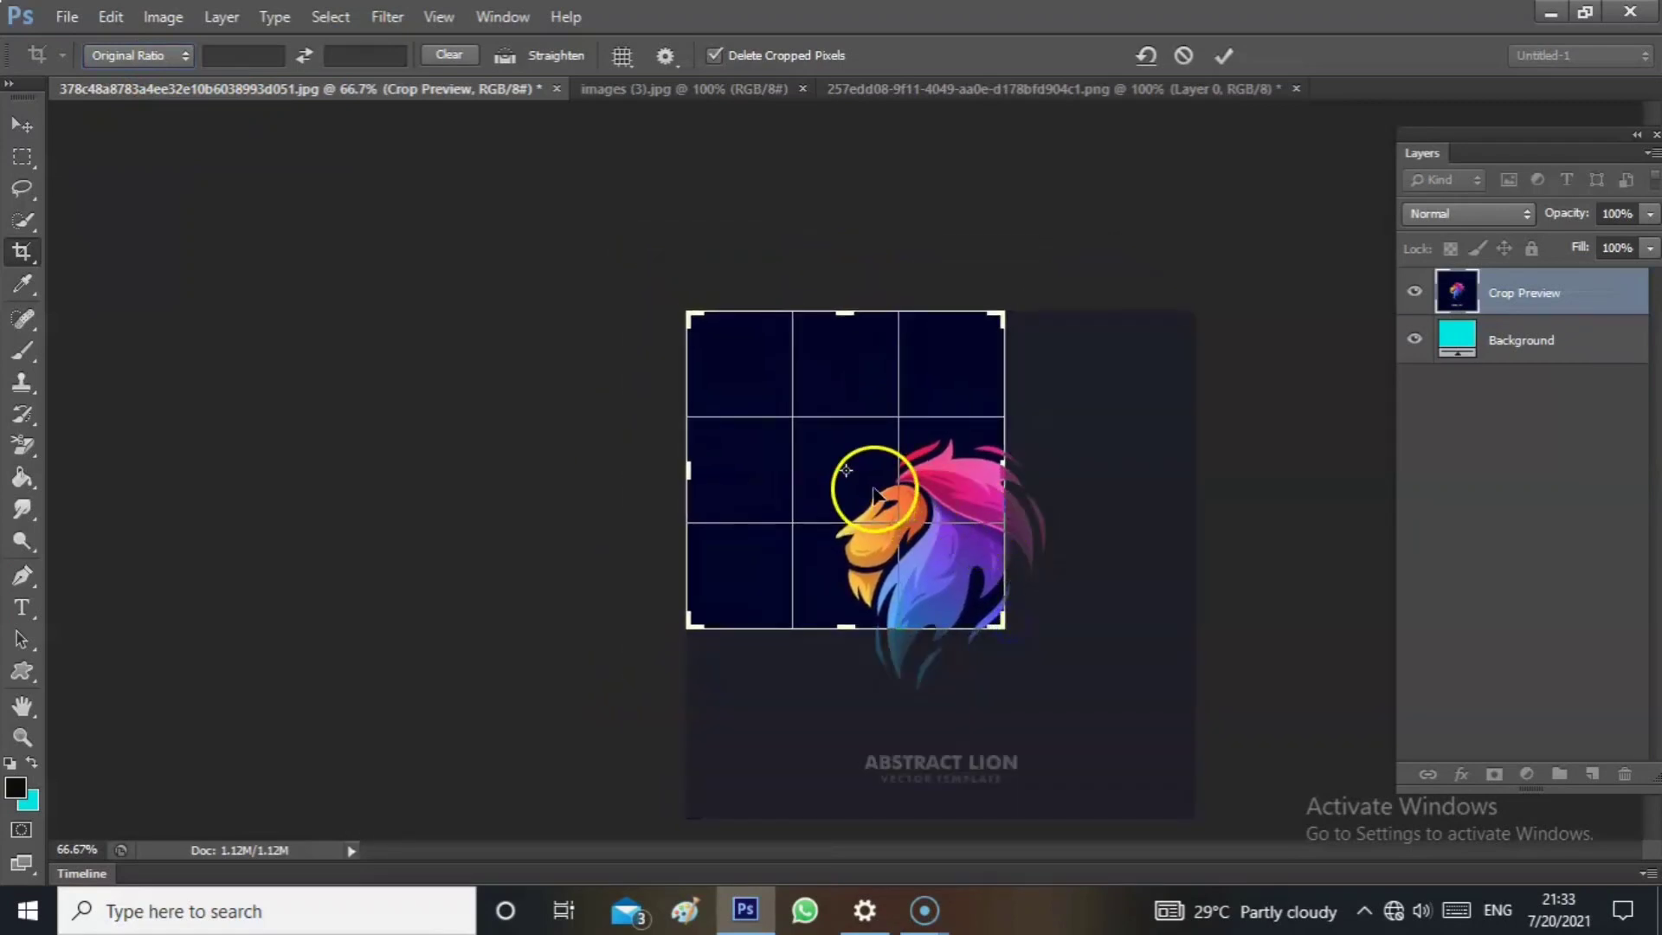
{"action": "mouse_move", "coordinate": [874, 495]}
{"action": "left_mouse_down"}
{"action": "mouse_move", "coordinate": [926, 557]}
{"action": "mouse_move", "coordinate": [907, 558]}
{"action": "mouse_move", "coordinate": [861, 489]}
{"action": "left_mouse_up"}
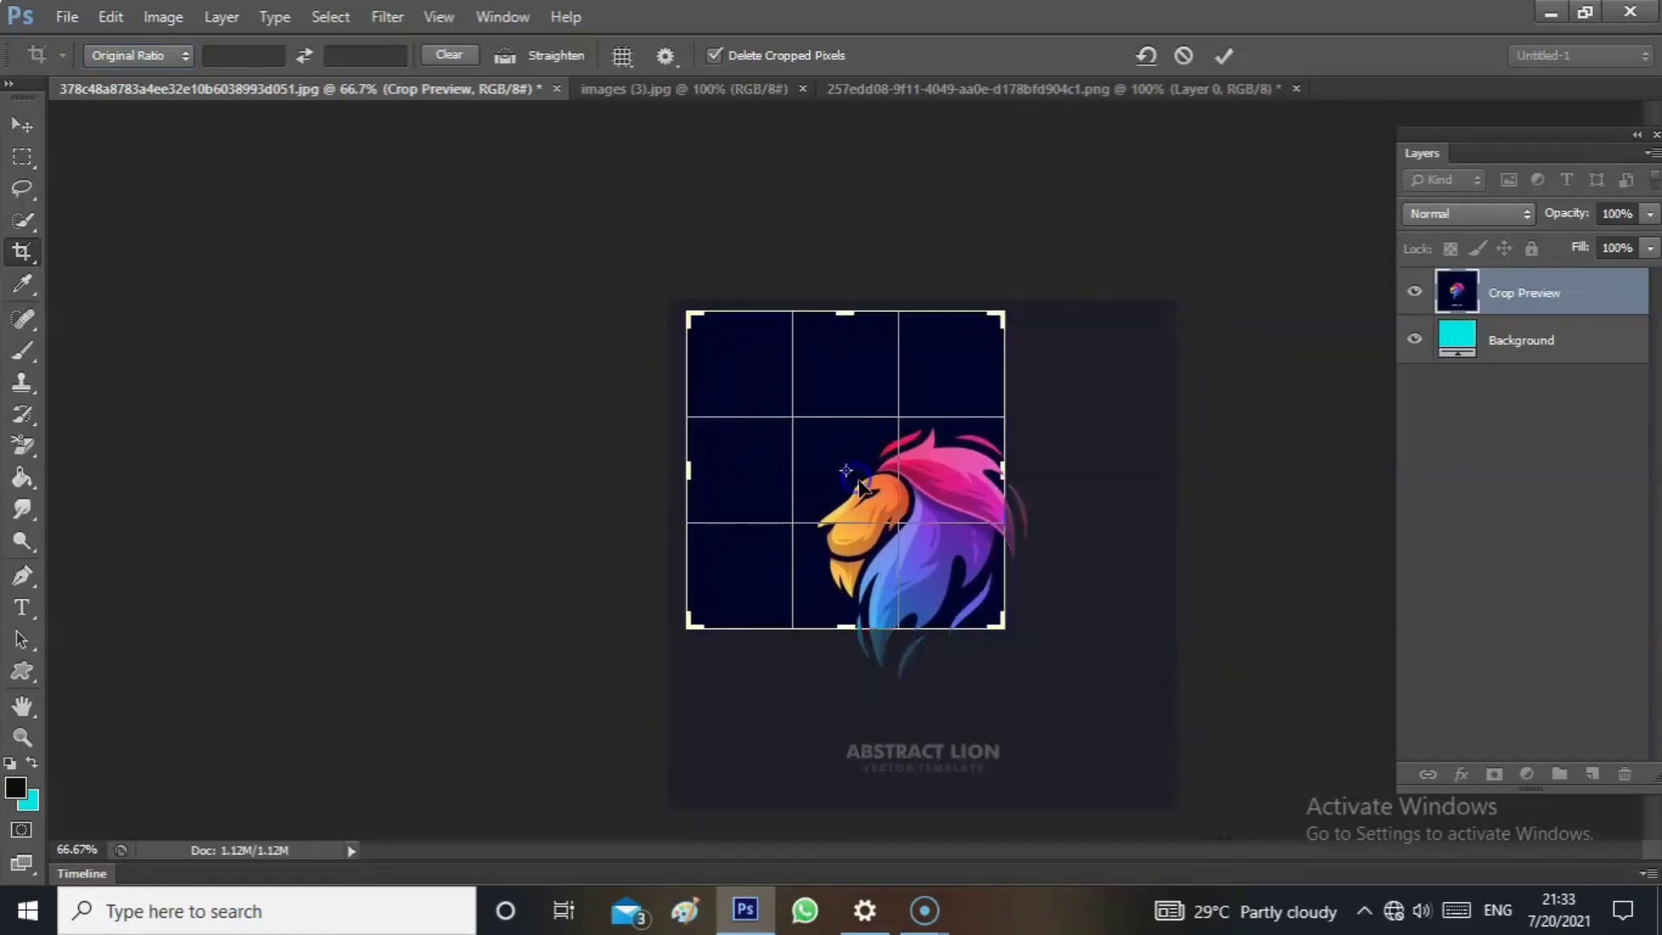
{"action": "left_click_drag", "start_coordinate": [983, 620], "coordinate": [904, 542]}
{"action": "mouse_move", "coordinate": [779, 549]}
{"action": "left_mouse_down"}
{"action": "mouse_move", "coordinate": [800, 541]}
{"action": "mouse_move", "coordinate": [772, 543]}
{"action": "left_mouse_up"}
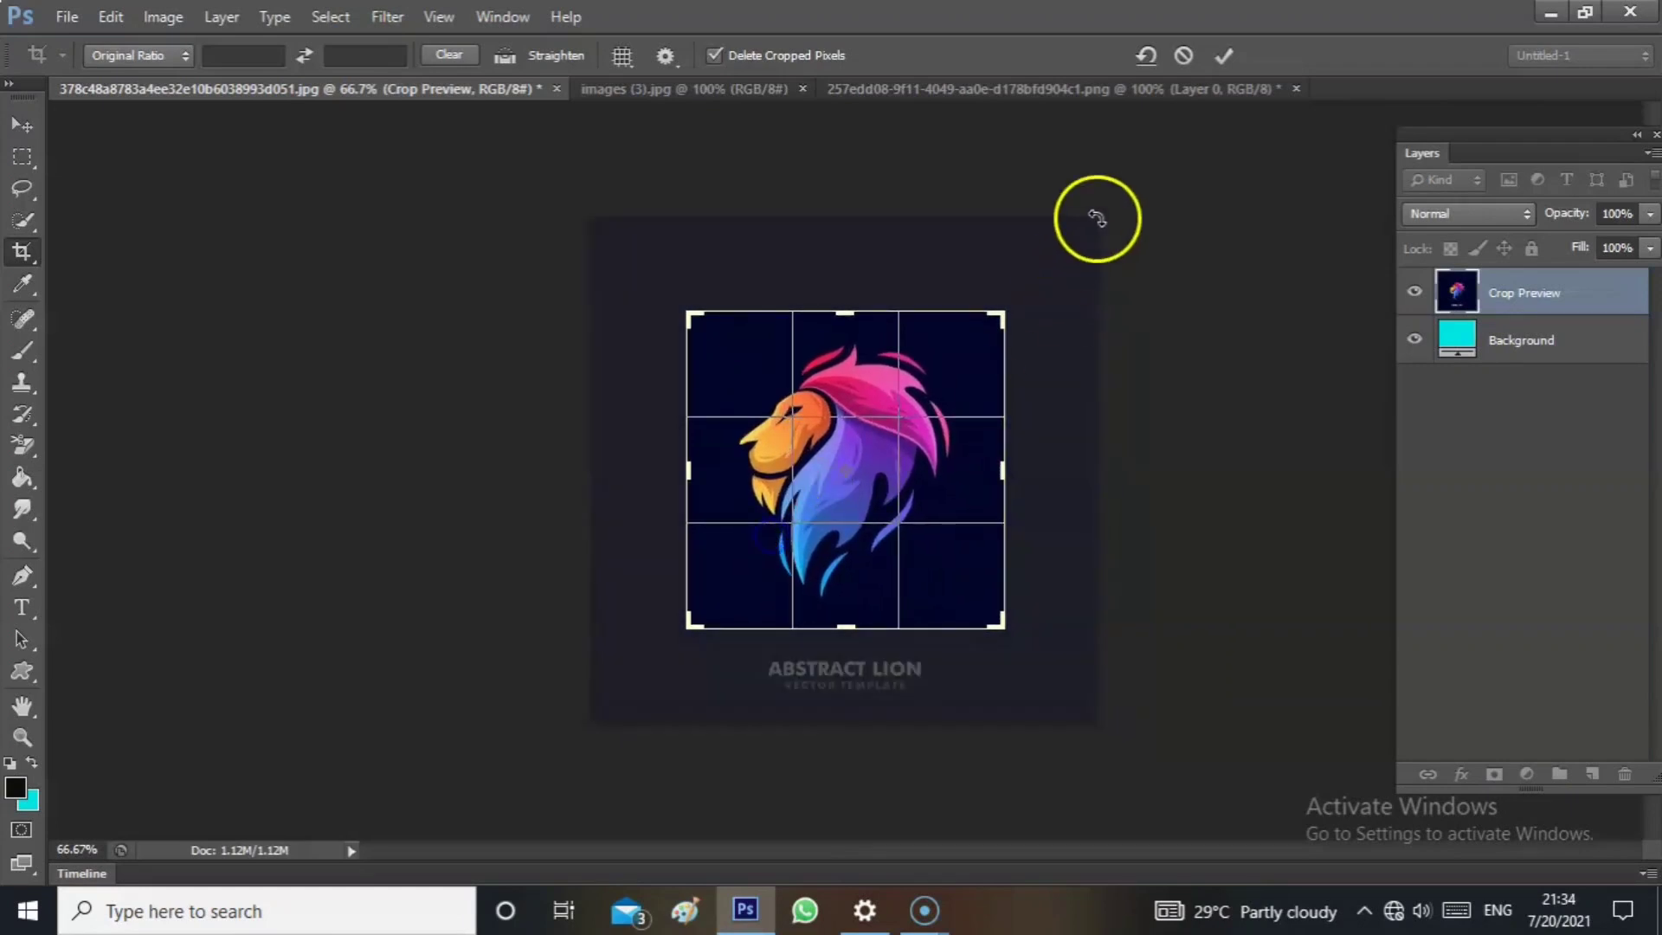
{"action": "left_click", "coordinate": [1223, 56]}
{"action": "left_click", "coordinate": [1150, 241]}
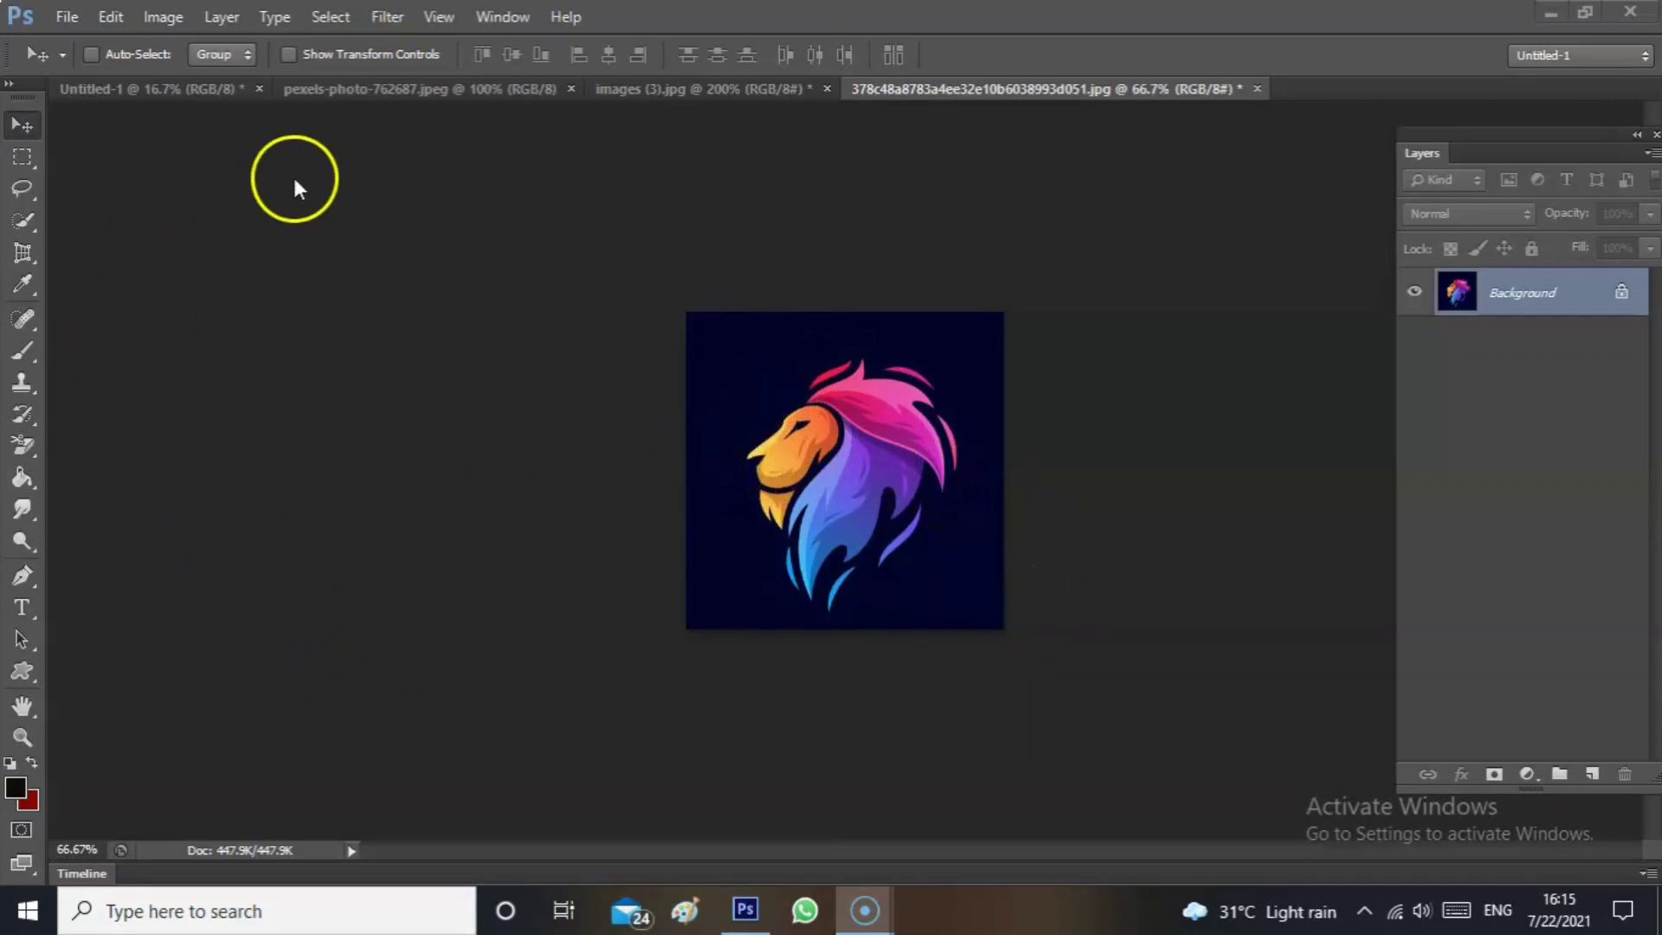
Float the cropped lion image and the blank Untitled-1 document in separate windows, with both canvases accessible.
{"action": "left_click", "coordinate": [206, 90]}
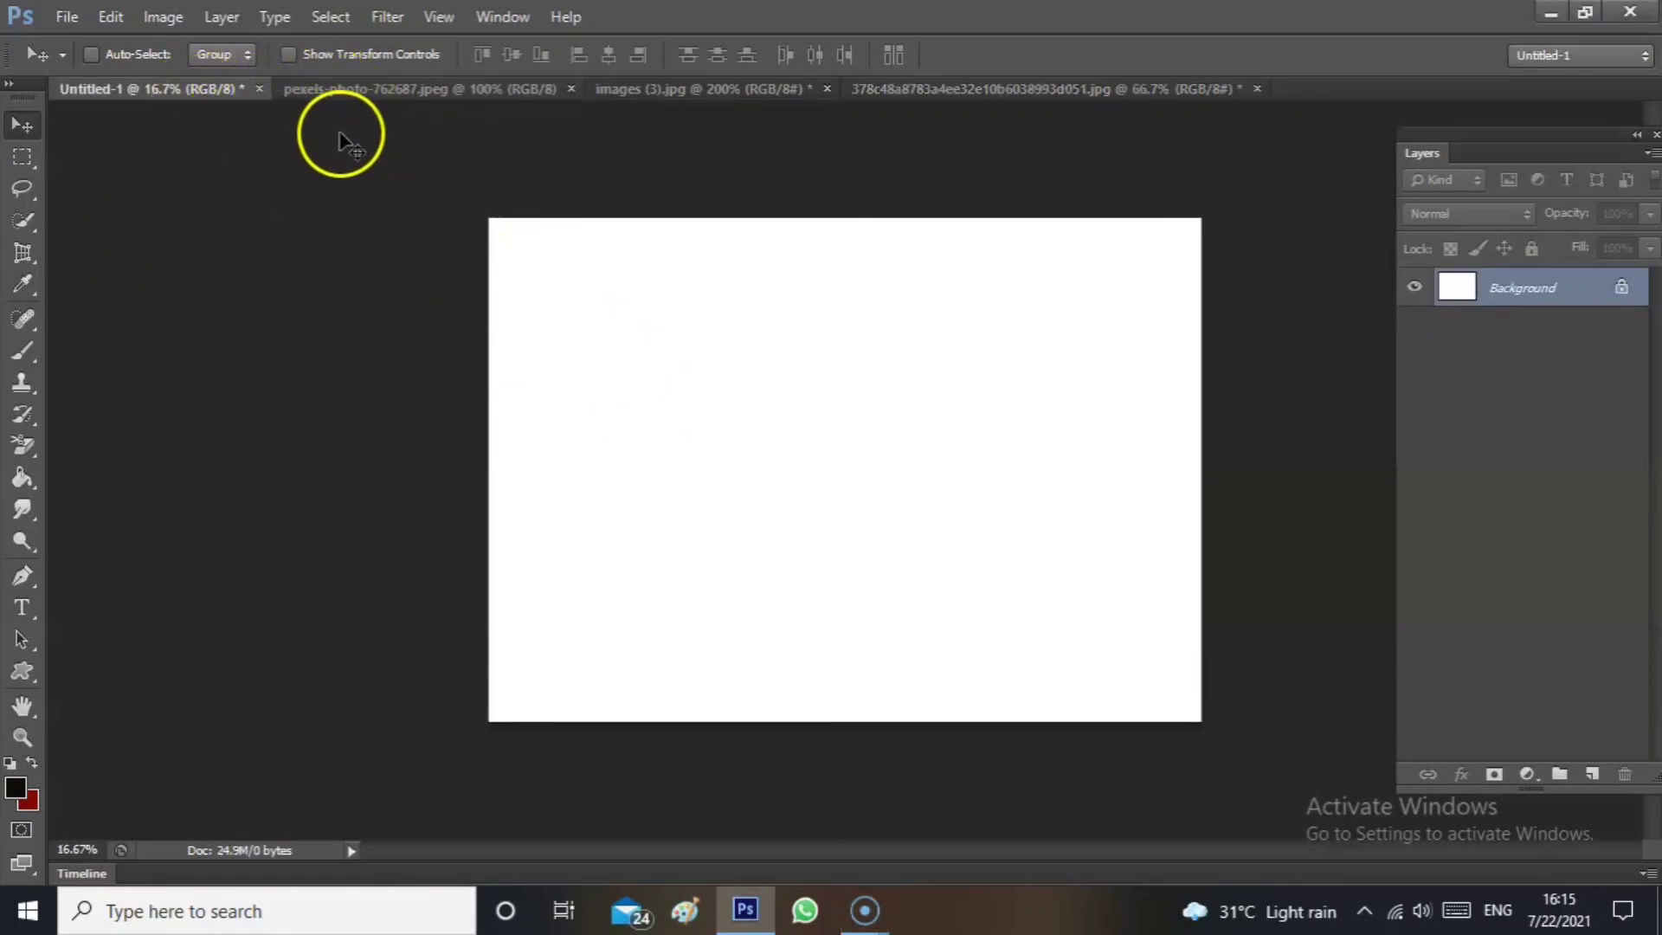
{"action": "left_click", "coordinate": [381, 90]}
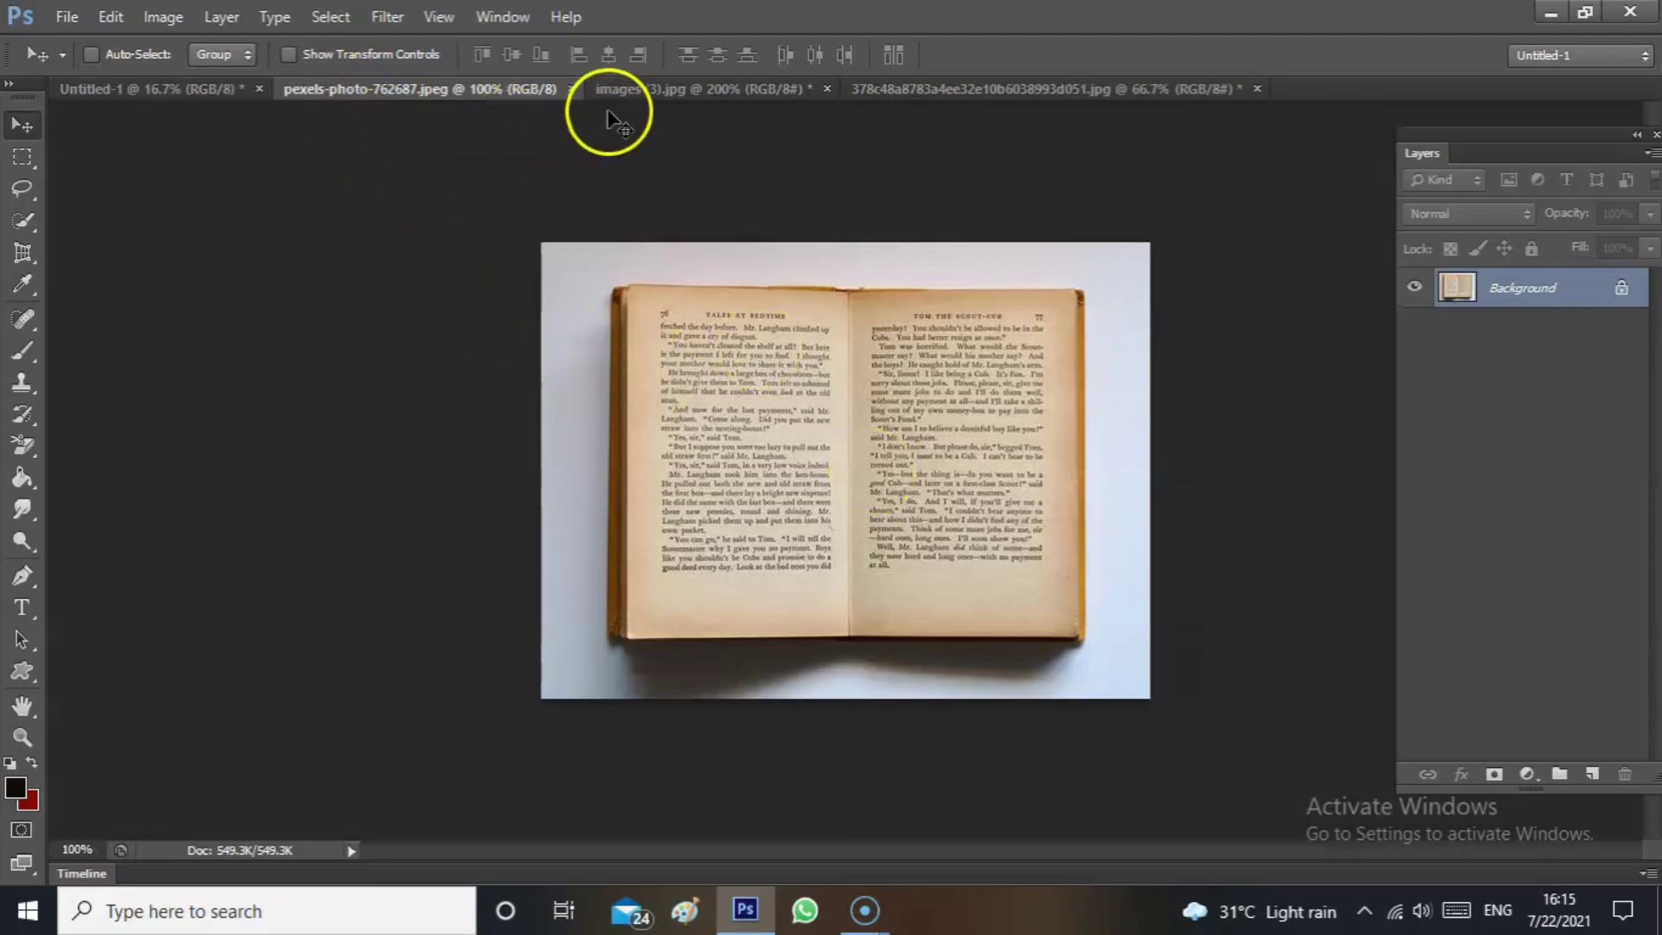
{"action": "left_click", "coordinate": [684, 90]}
{"action": "left_click", "coordinate": [1056, 90]}
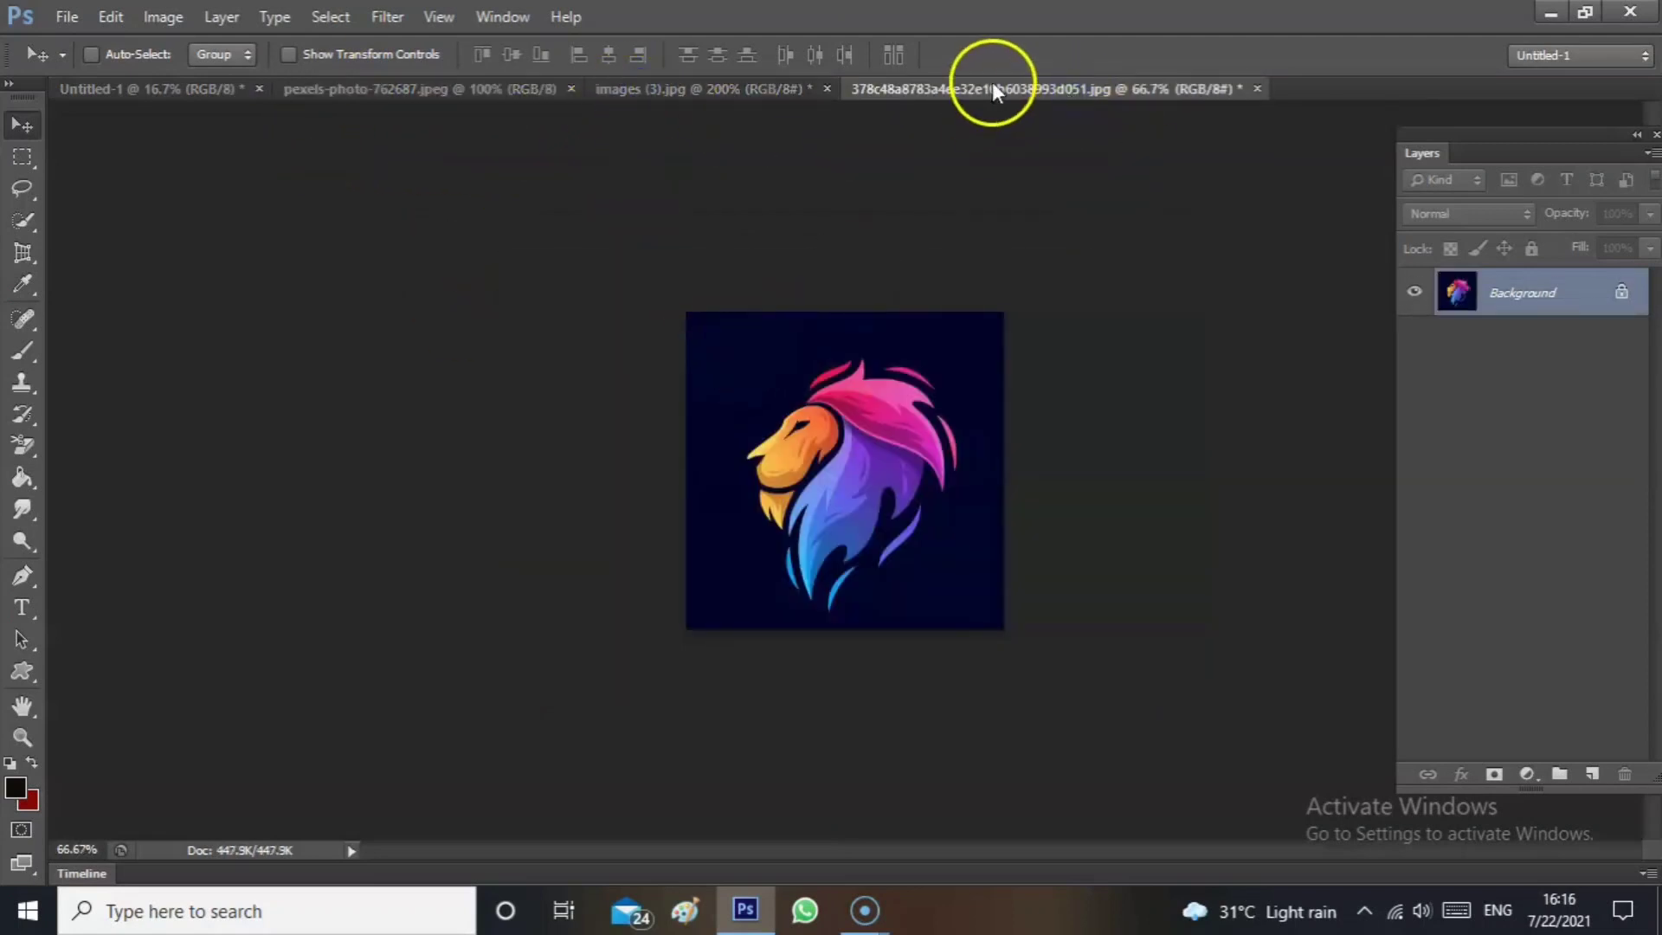
{"action": "left_click_drag", "start_coordinate": [991, 90], "coordinate": [796, 143]}
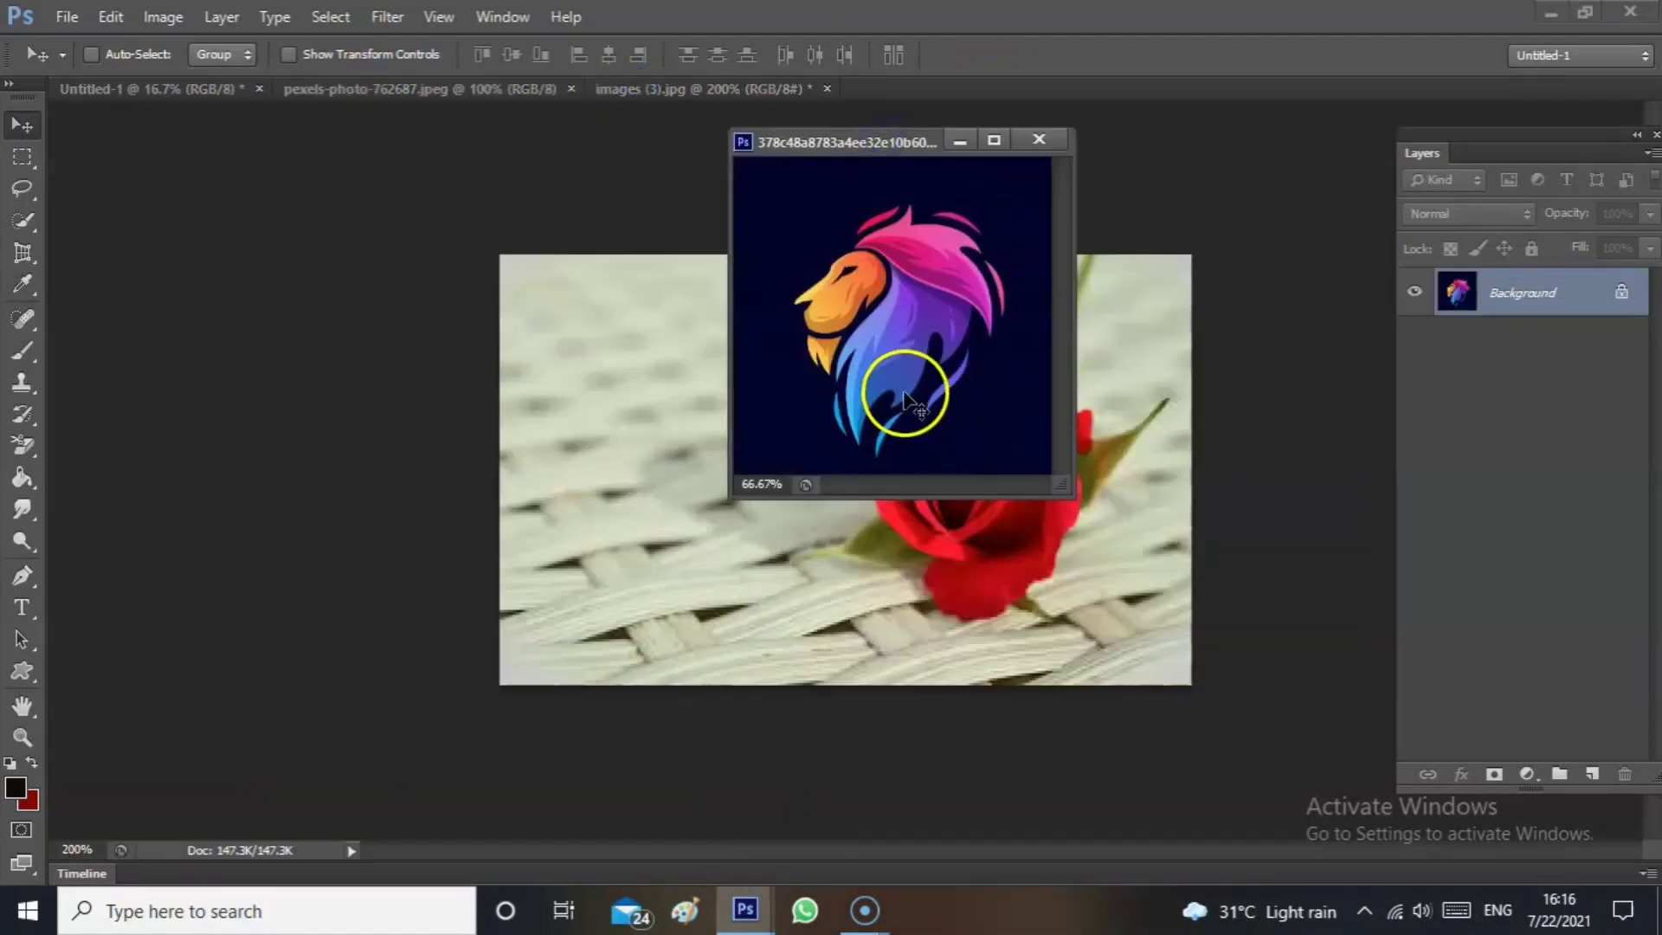
{"action": "left_click_drag", "start_coordinate": [190, 90], "coordinate": [185, 141]}
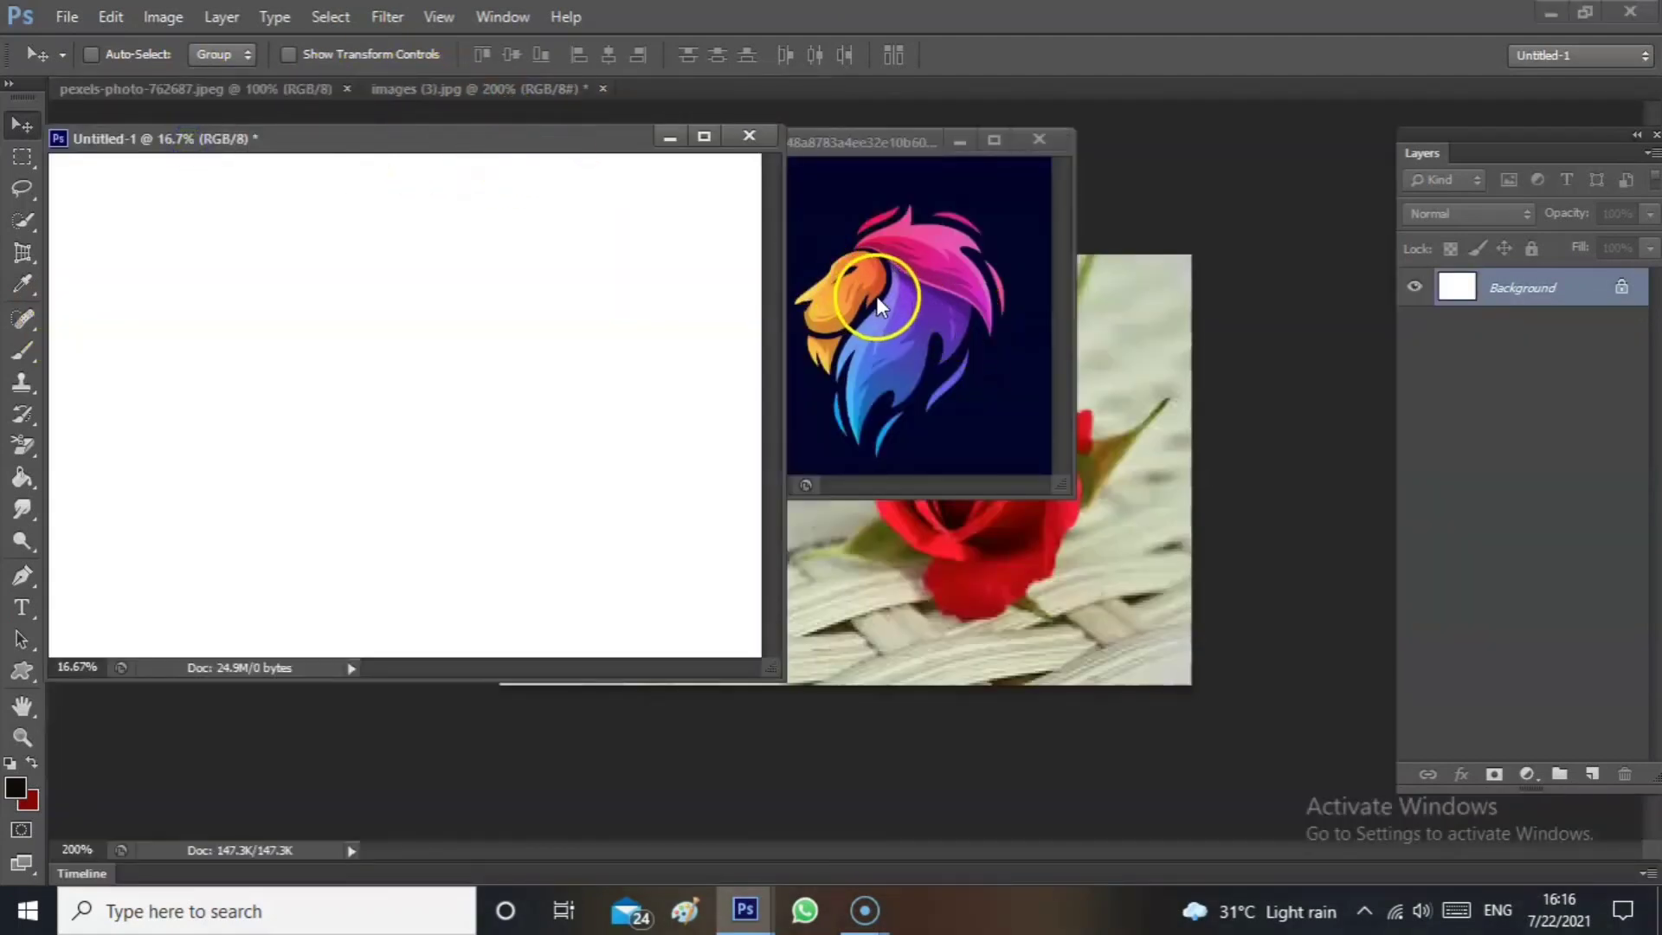
Copy the lion image onto the blank Untitled-1 canvas as a new layer and minimise the lion image's window.
{"action": "left_click", "coordinate": [876, 296]}
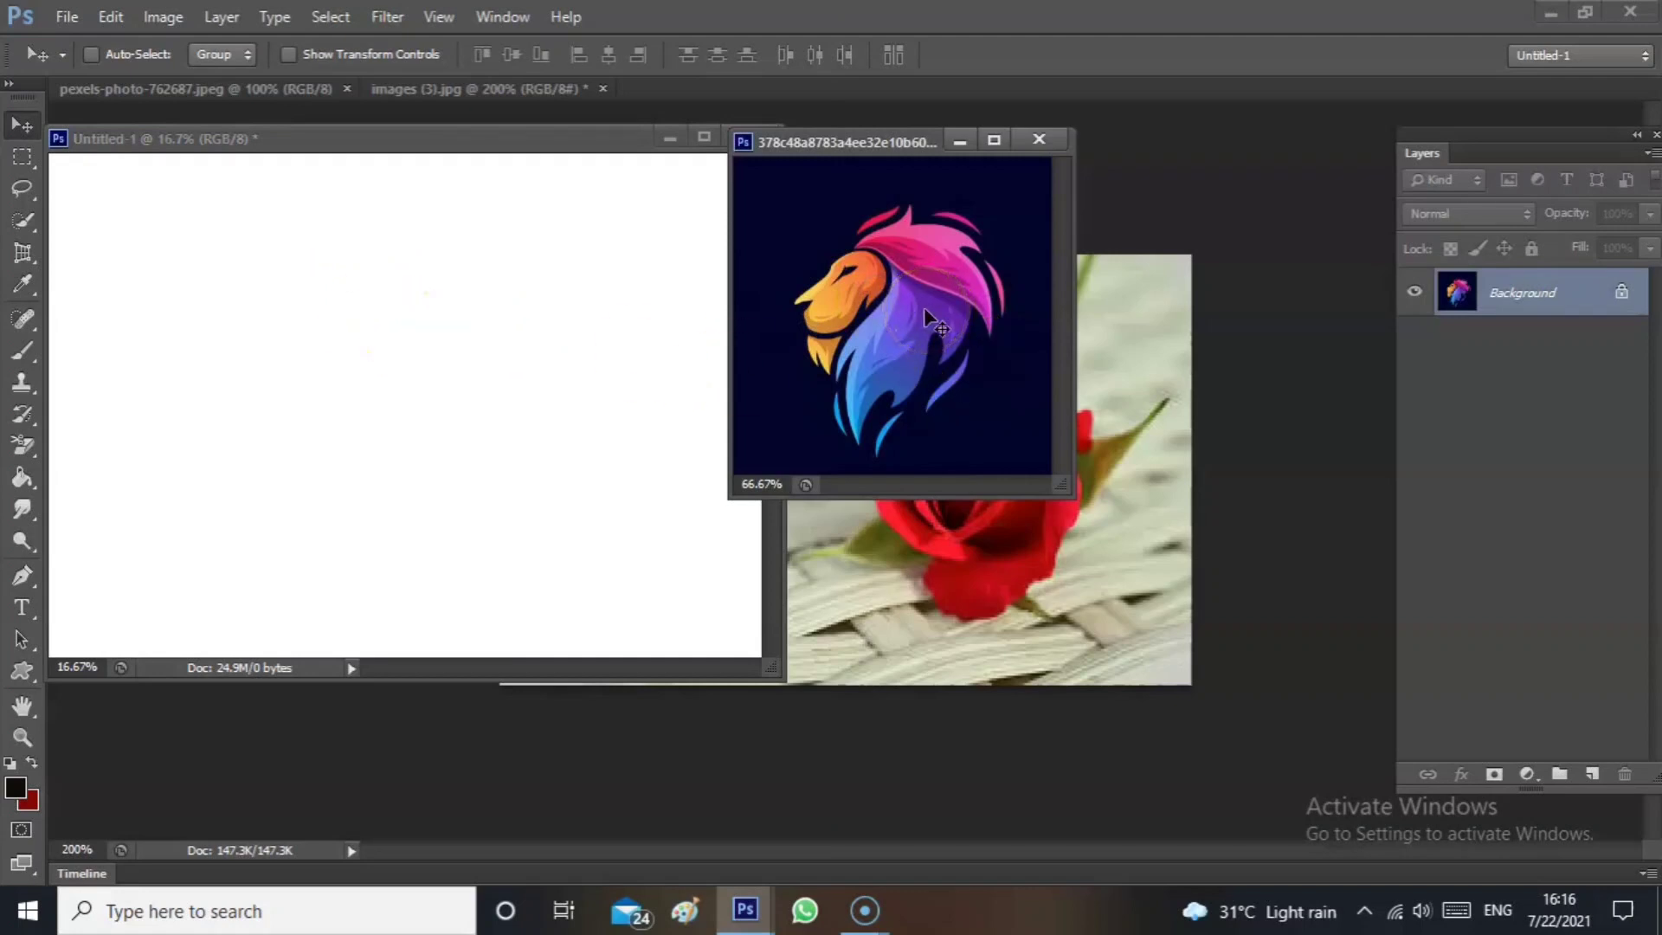
{"action": "left_click_drag", "start_coordinate": [923, 308], "coordinate": [571, 413]}
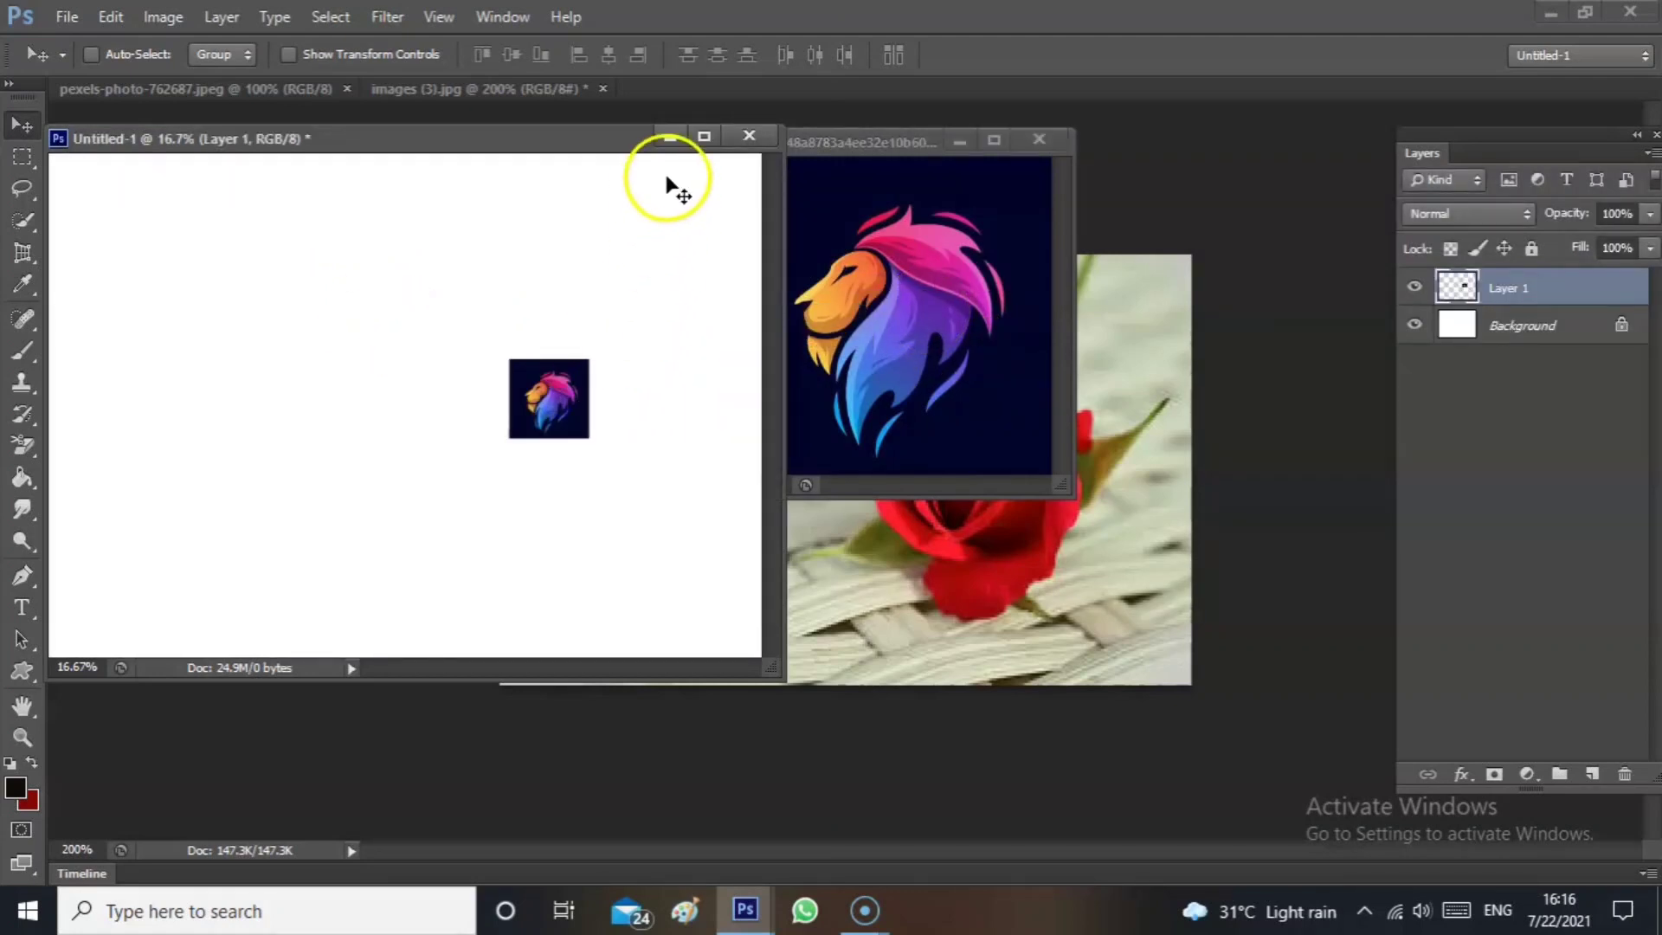
{"action": "left_click", "coordinate": [962, 138]}
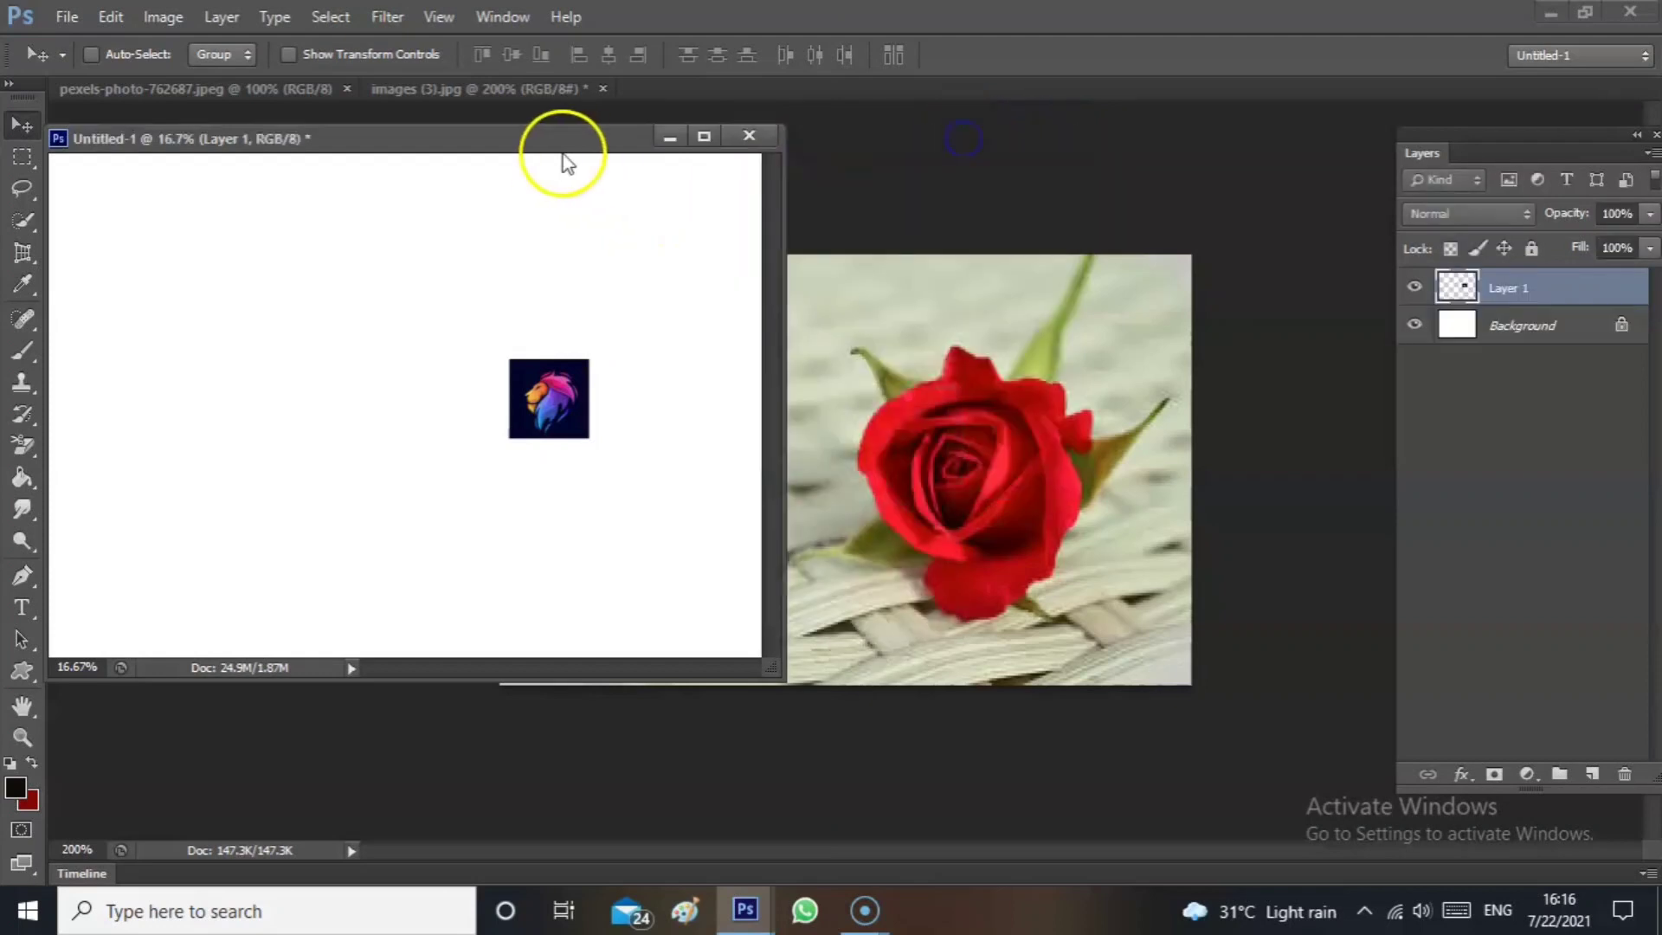
Dock Untitled-1 with the other documents and enlarge the lion layer to about 395% width and 347% height near the canvas centre.
{"action": "left_click_drag", "start_coordinate": [530, 137], "coordinate": [621, 96]}
{"action": "left_click_drag", "start_coordinate": [986, 455], "coordinate": [803, 472]}
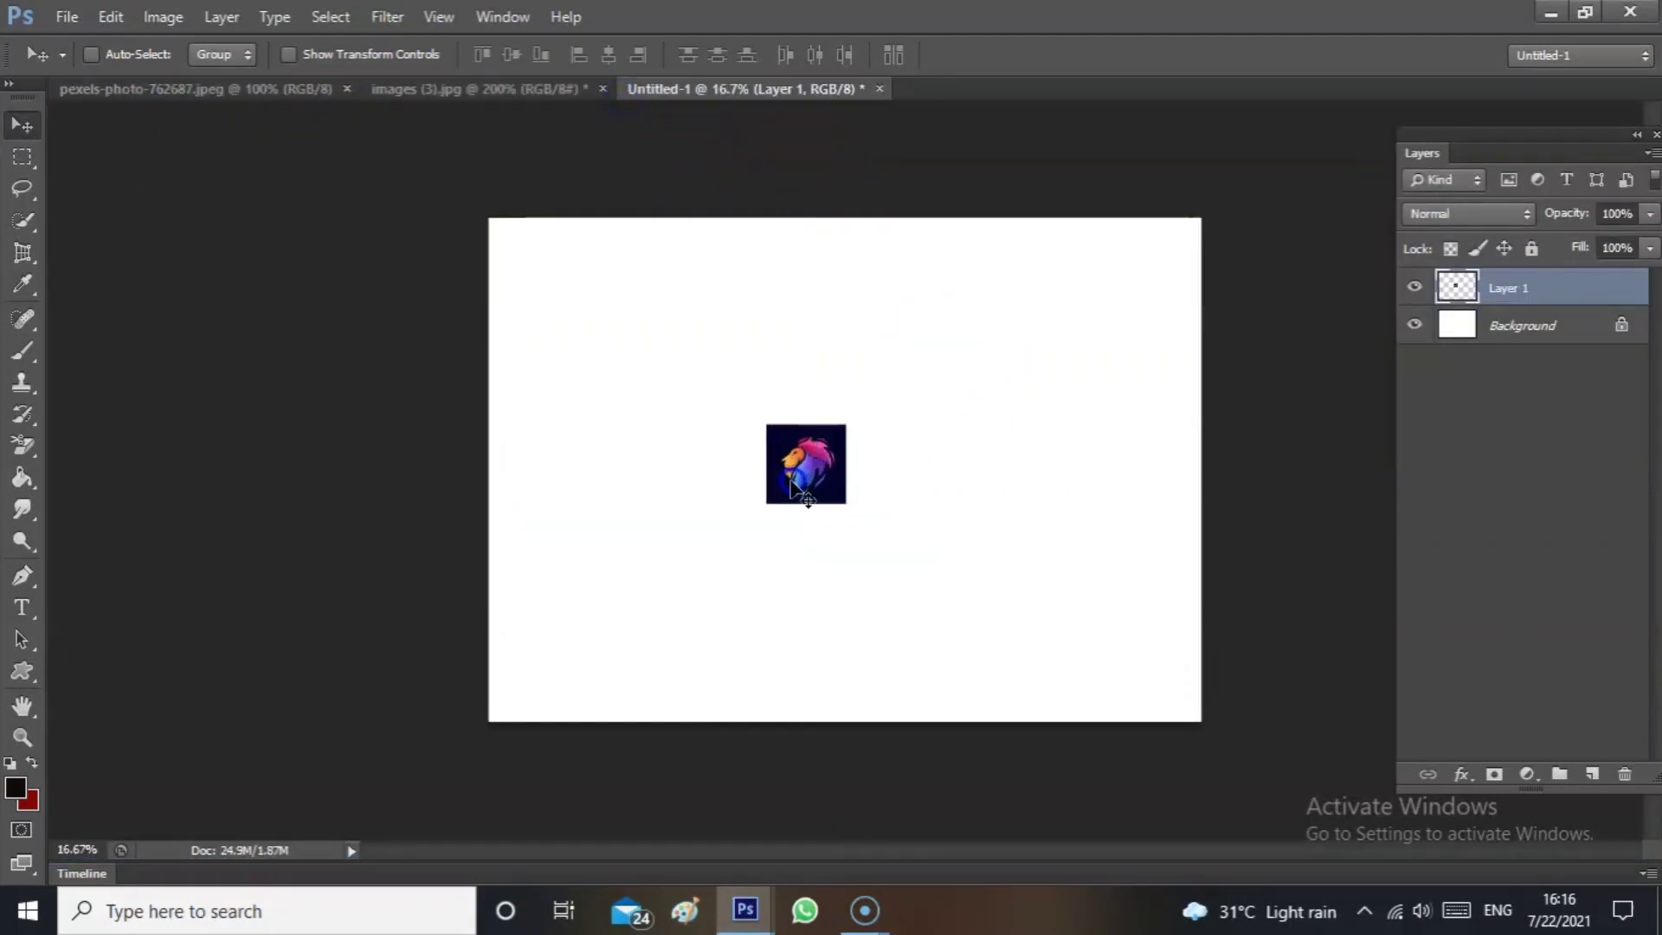
{"action": "key", "text": "ctrl+t"}
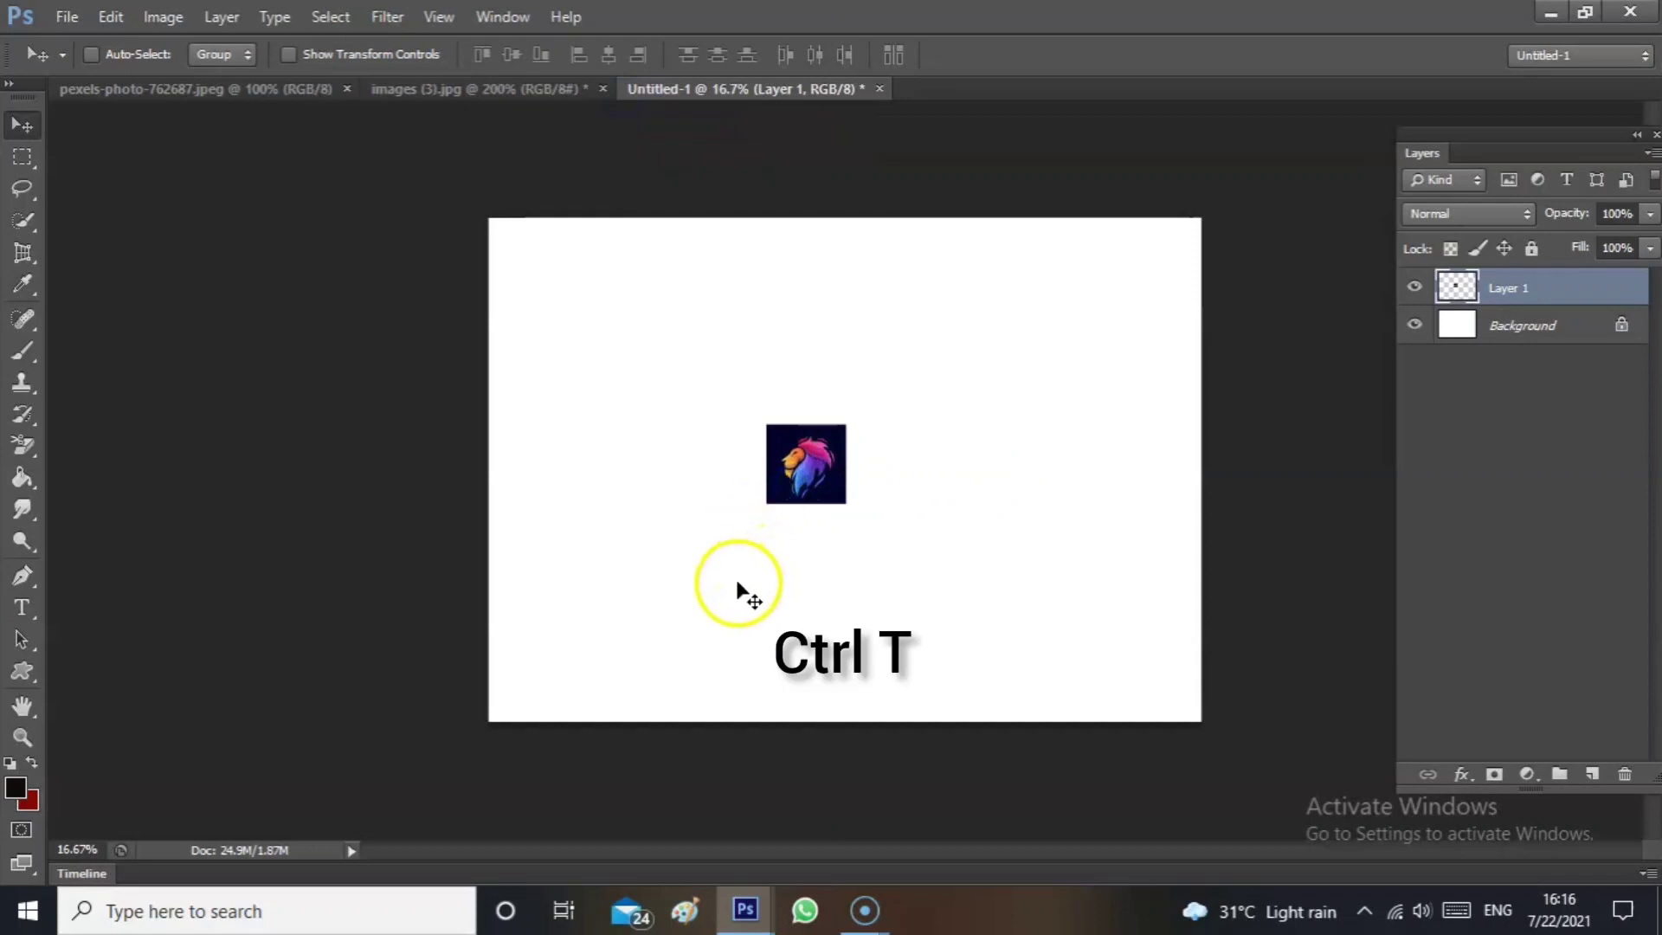
{"action": "left_click_drag", "start_coordinate": [765, 503], "coordinate": [612, 644]}
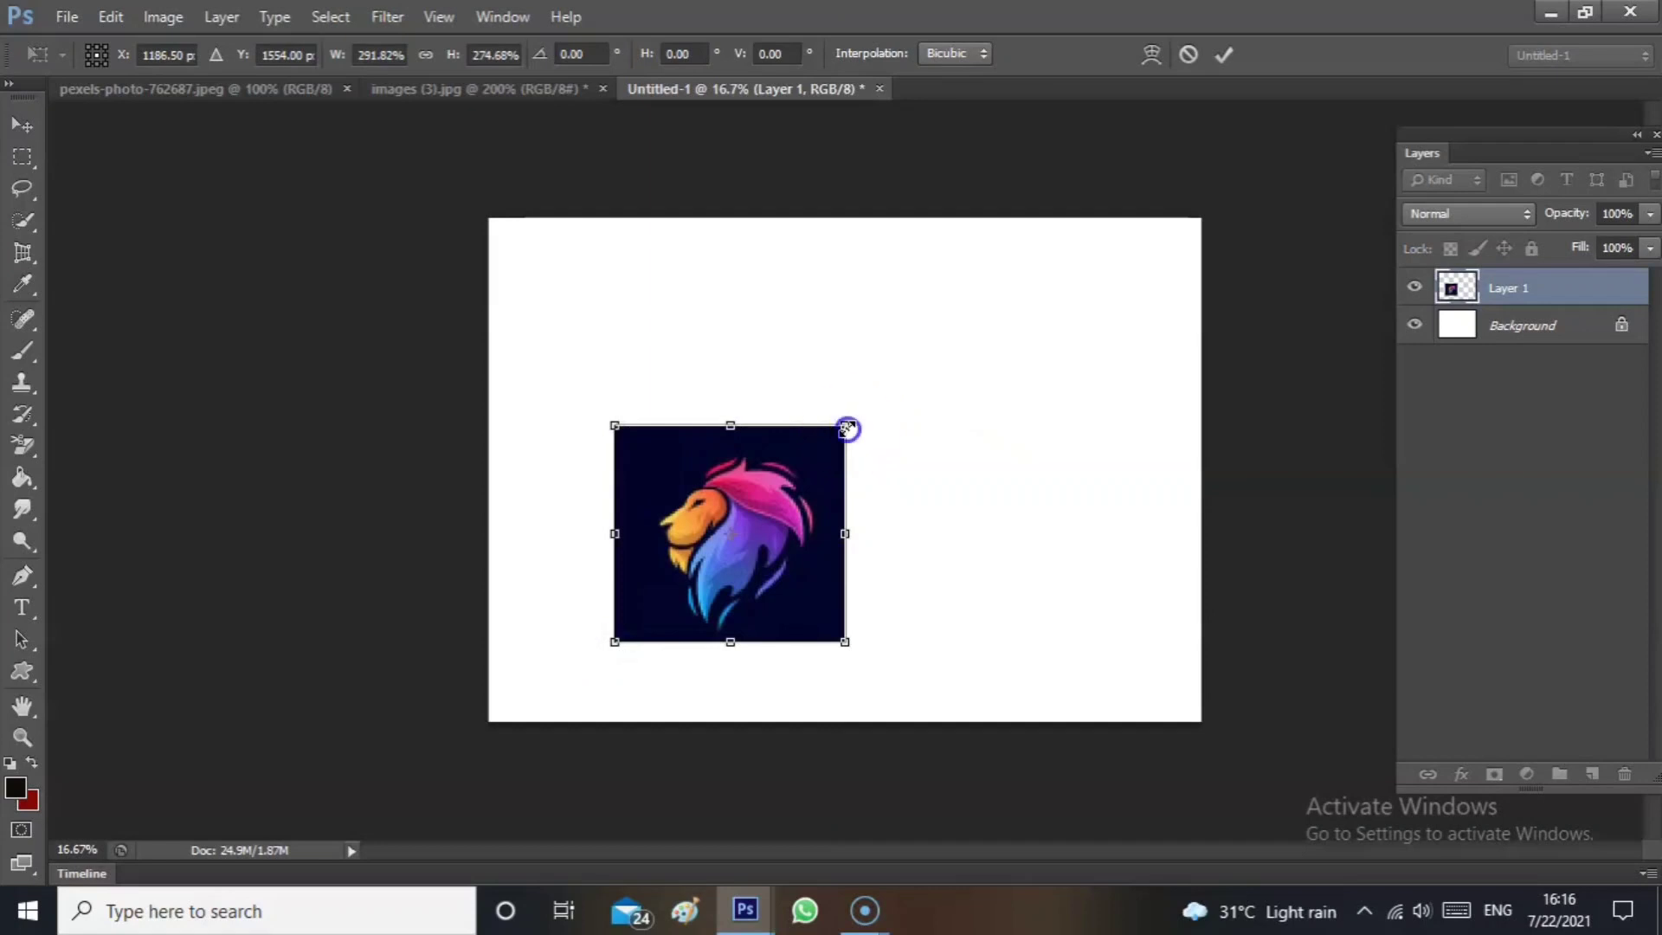
{"action": "left_click_drag", "start_coordinate": [847, 429], "coordinate": [929, 372]}
{"action": "key", "text": "Return"}
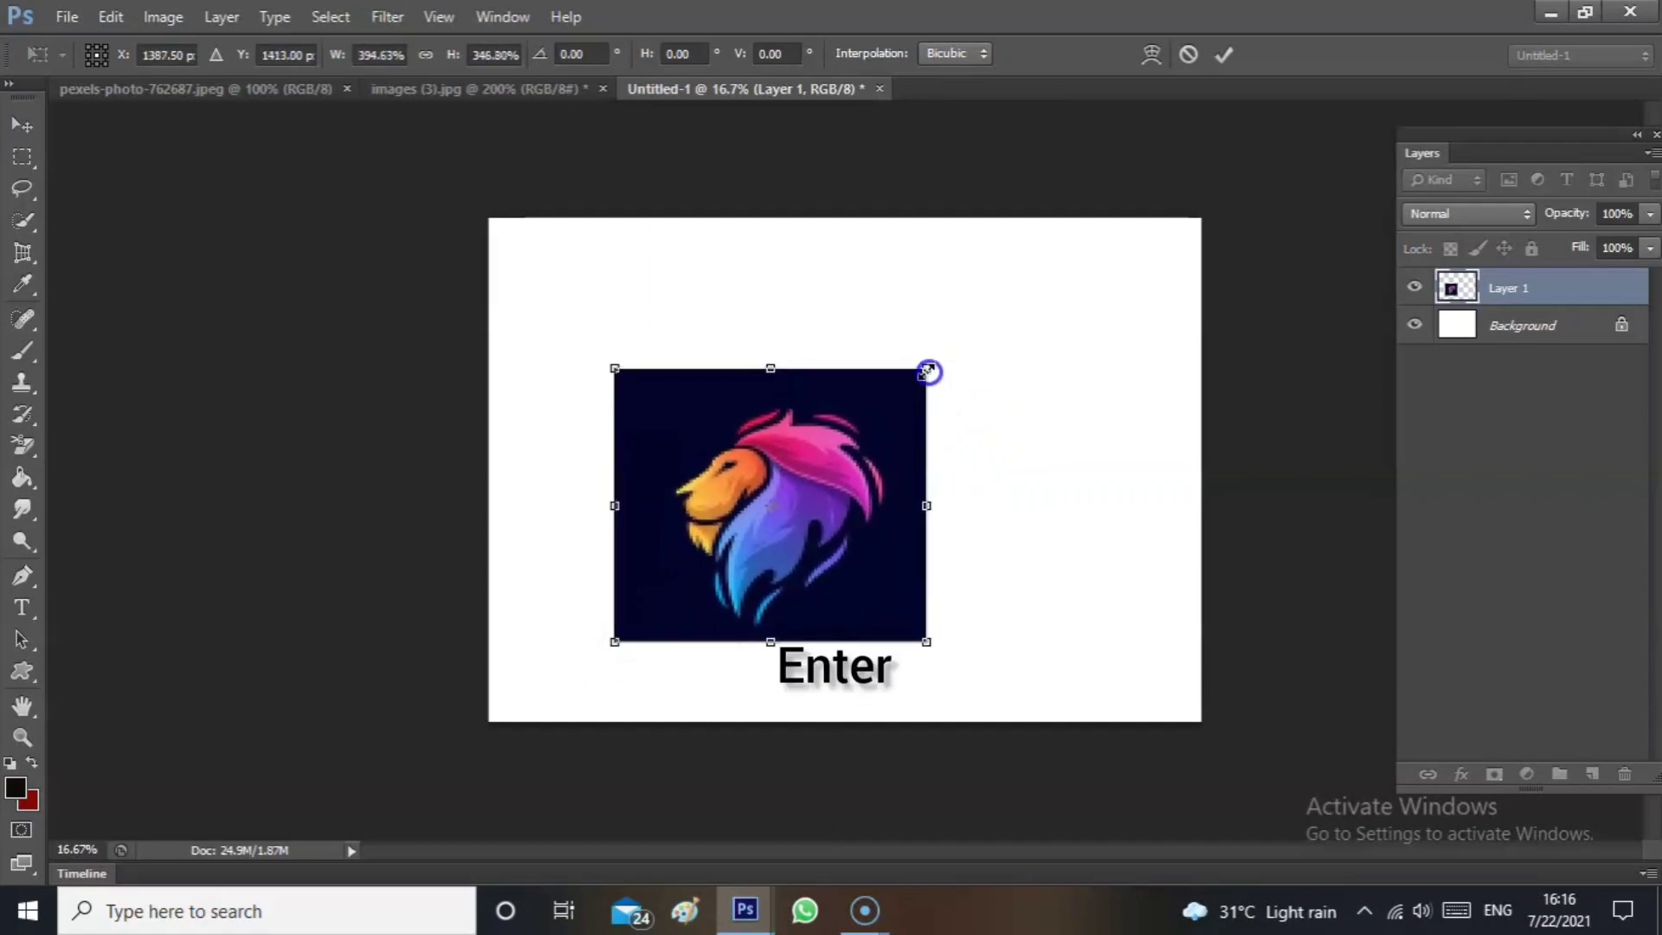
{"action": "left_click_drag", "start_coordinate": [808, 438], "coordinate": [884, 409]}
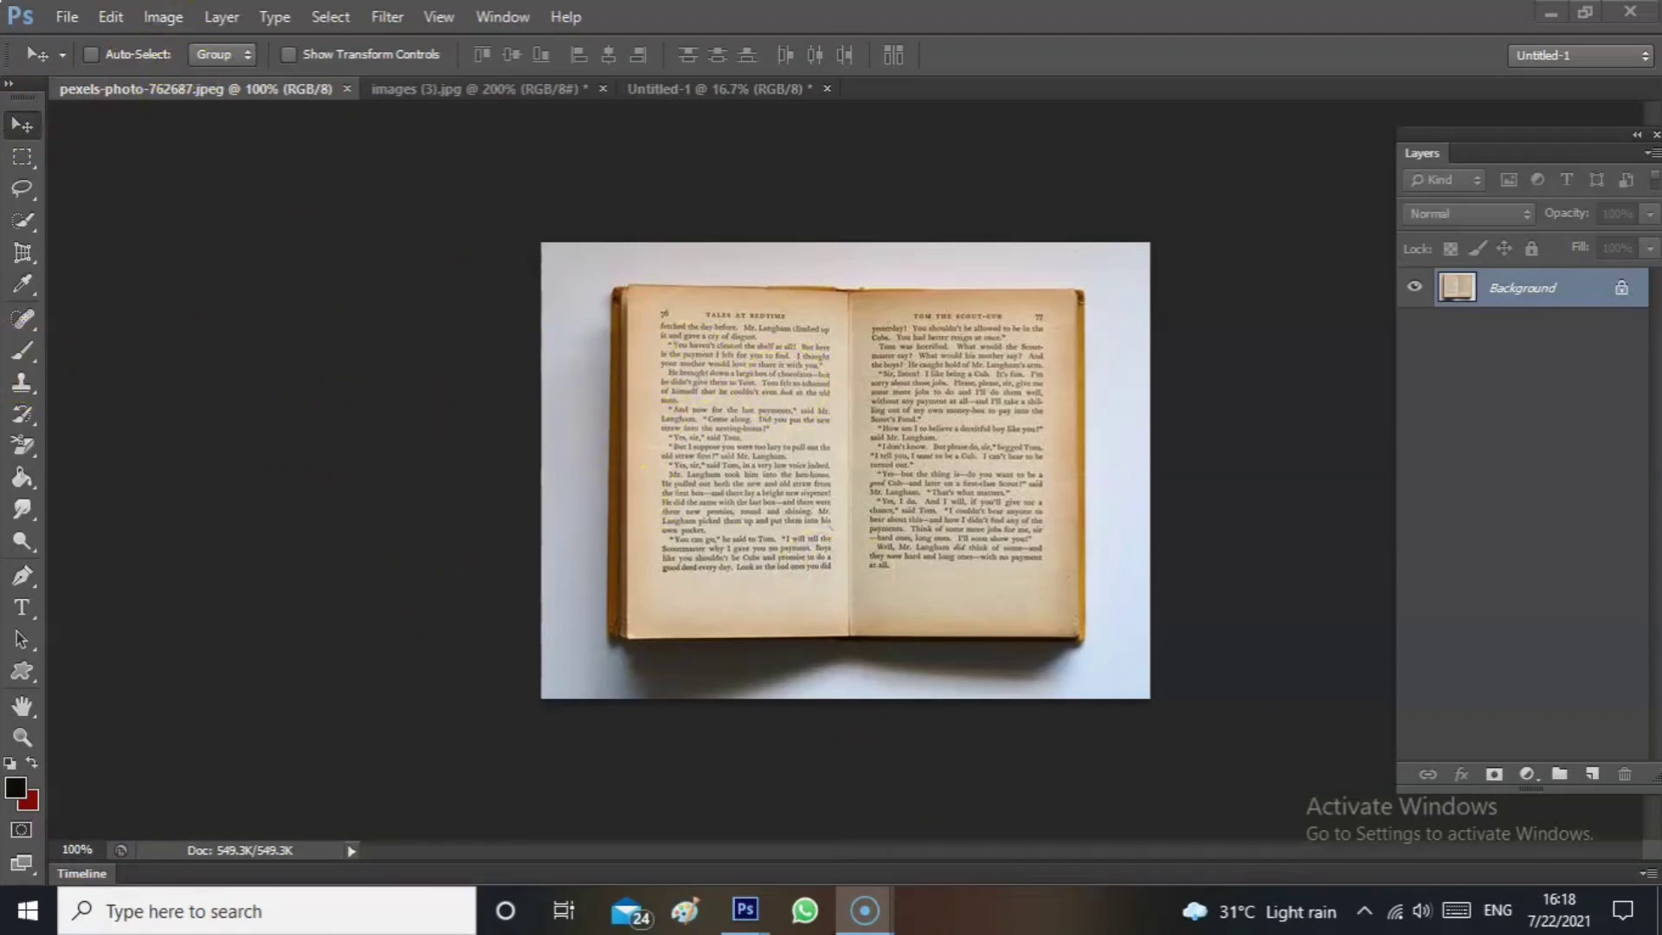
{"action": "left_click", "coordinate": [63, 17]}
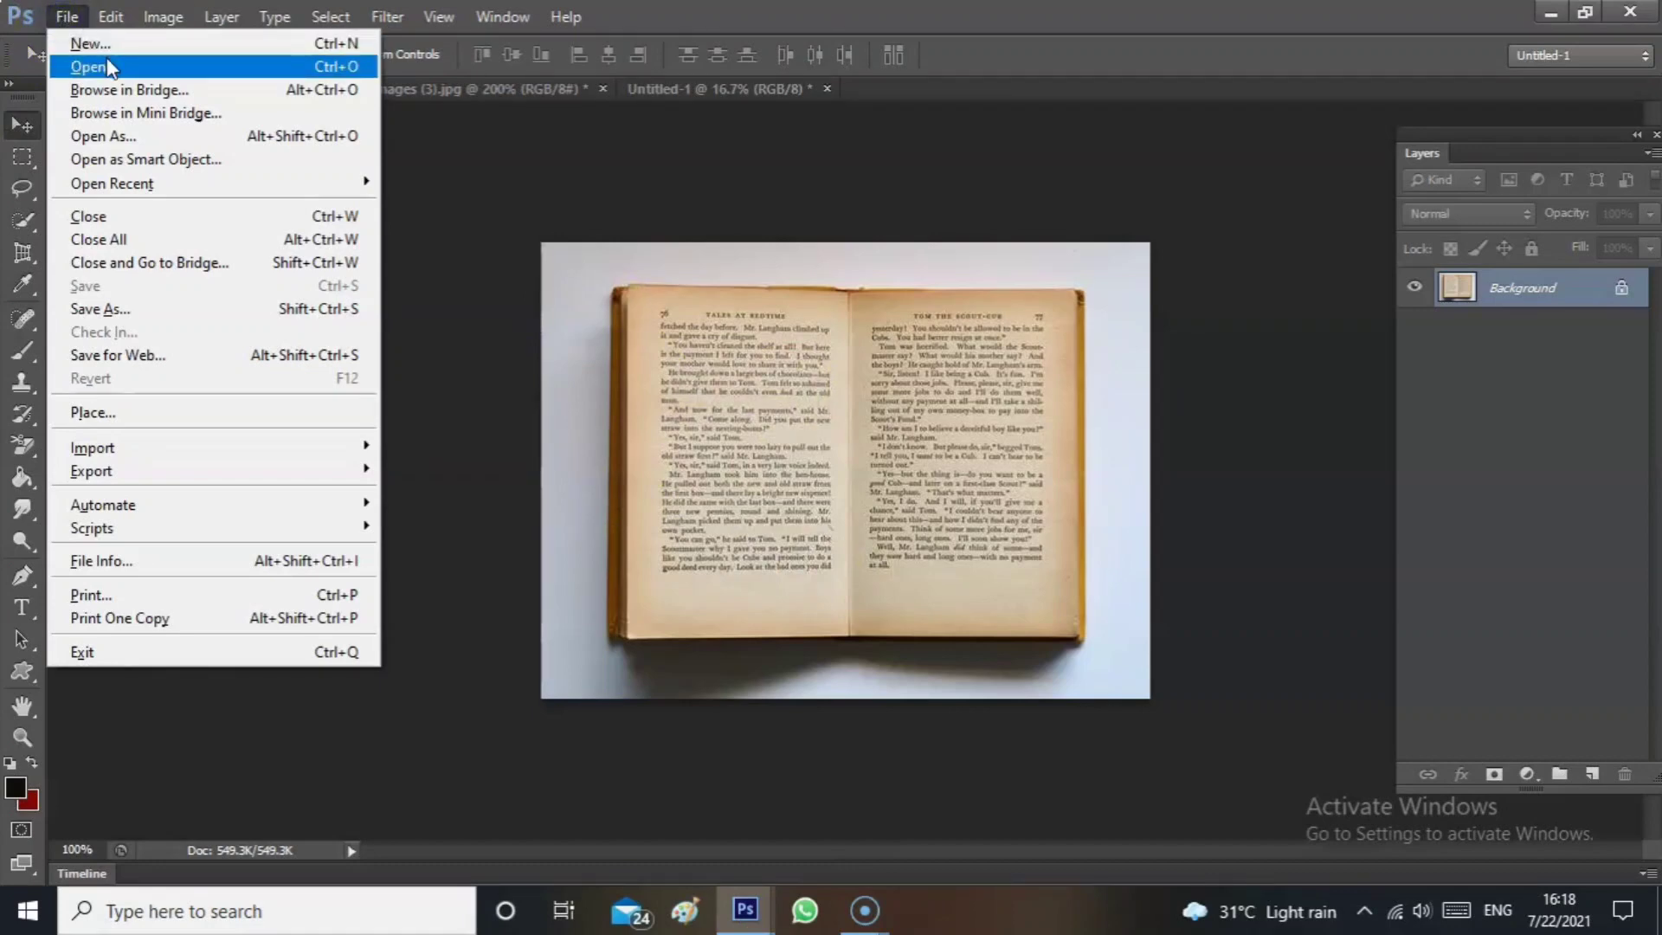
{"action": "left_click", "coordinate": [102, 69]}
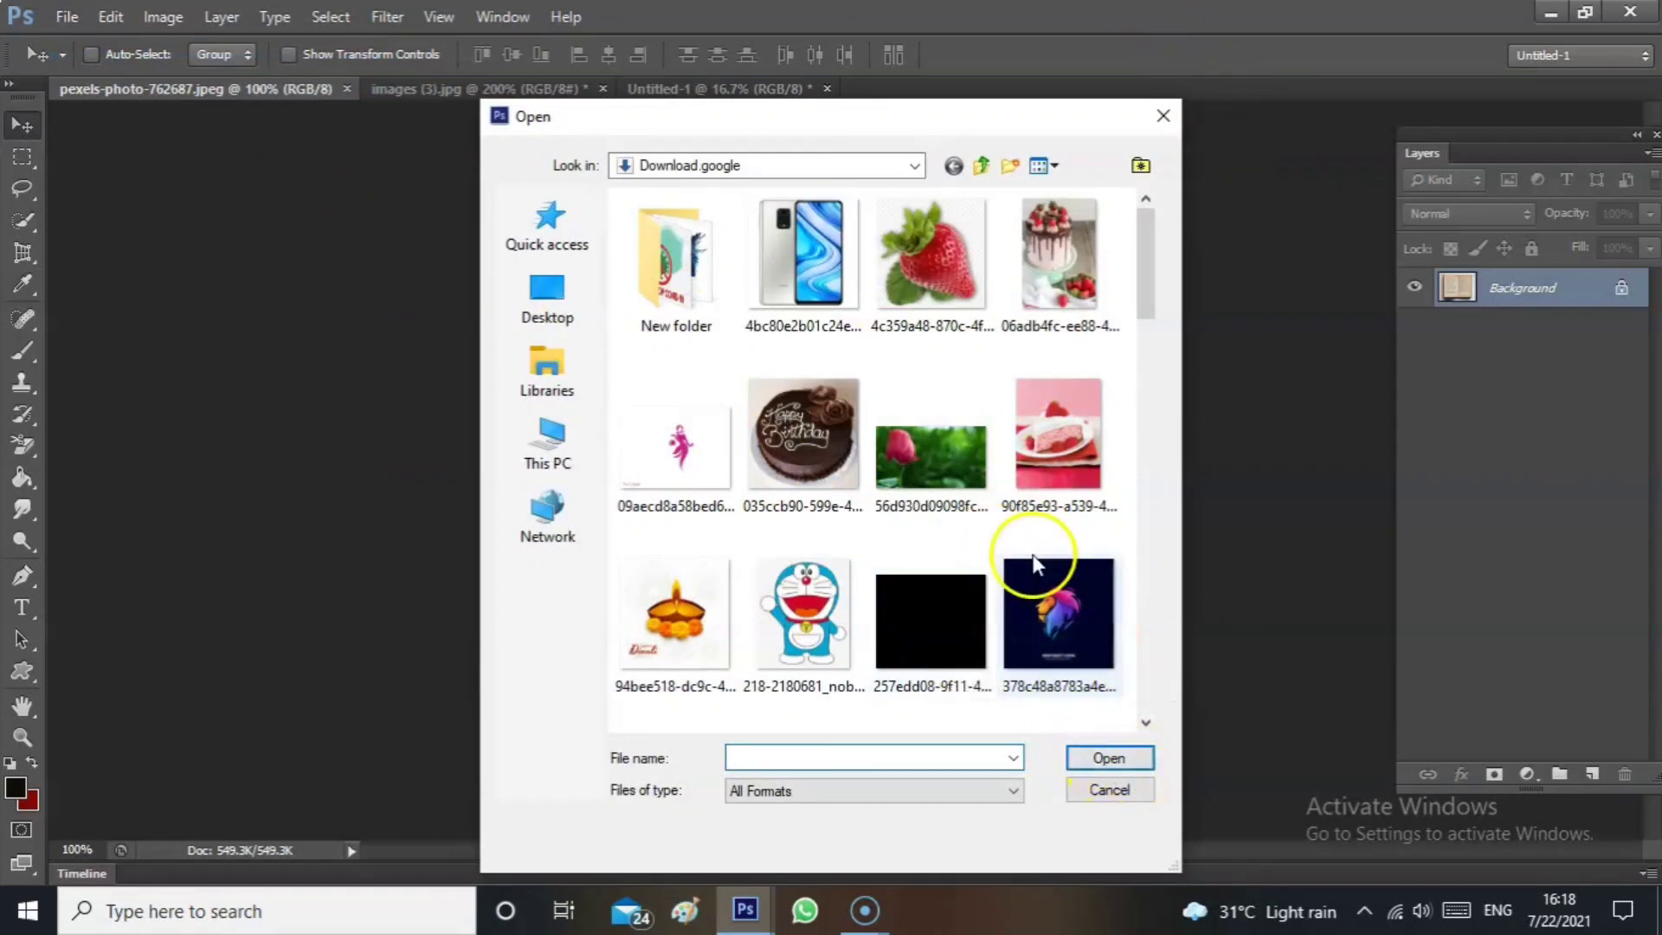
{"action": "left_click", "coordinate": [1161, 115]}
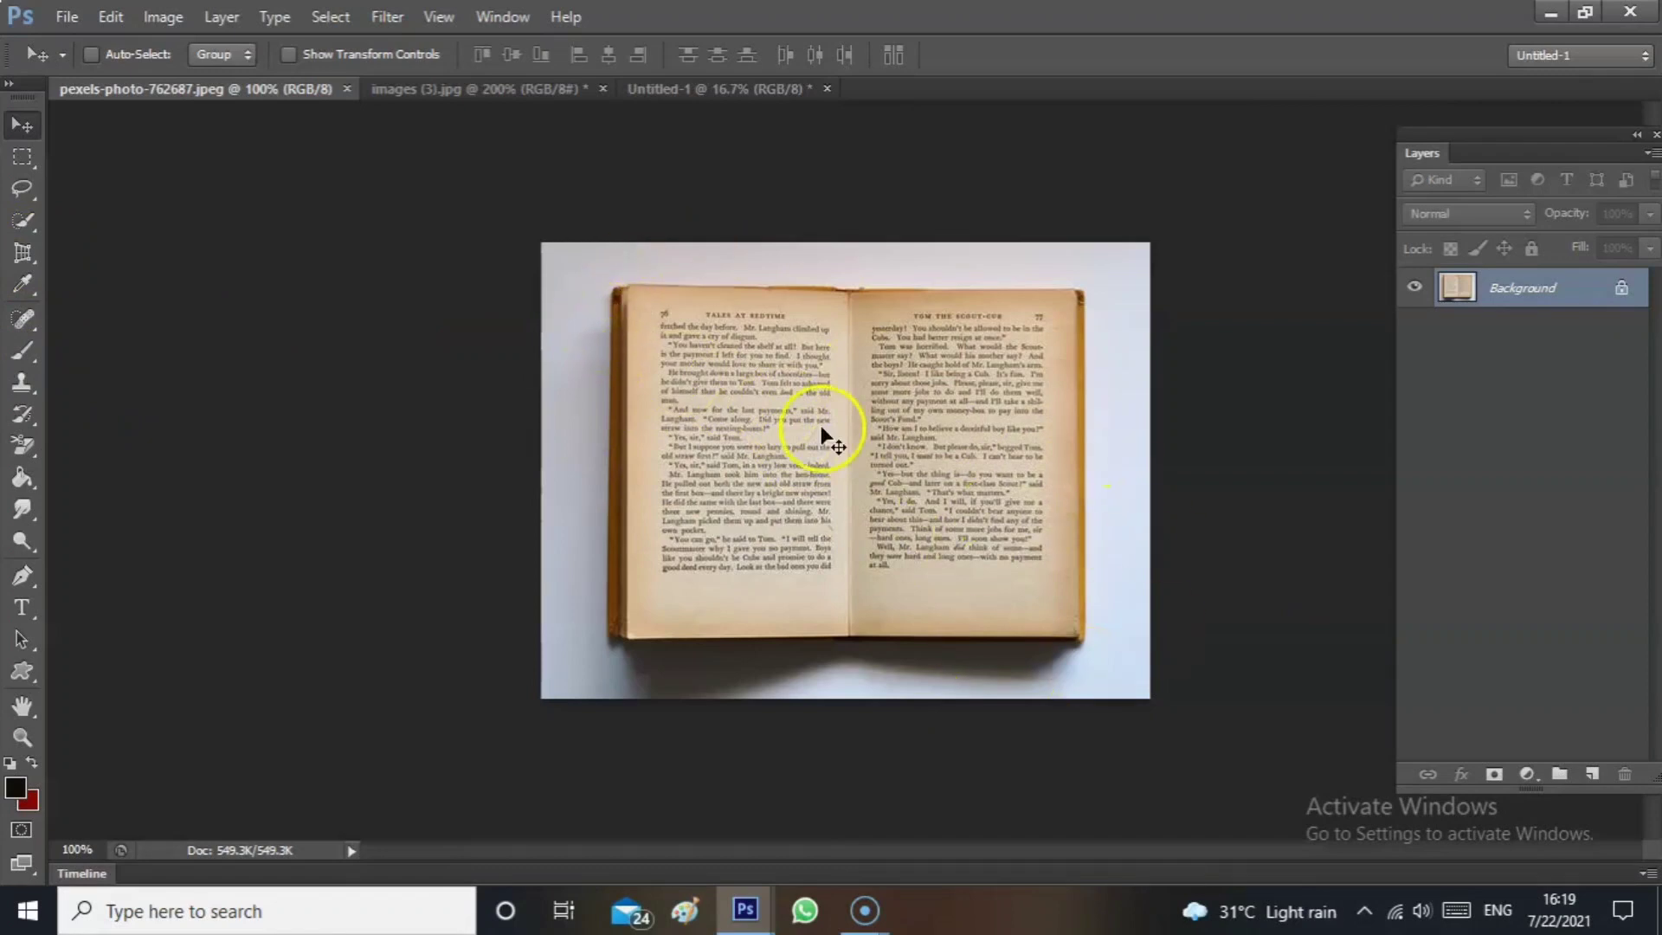
Crop the book photo with the Perspective Crop tool to a rectangle around the open book.
{"action": "left_click", "coordinate": [24, 253]}
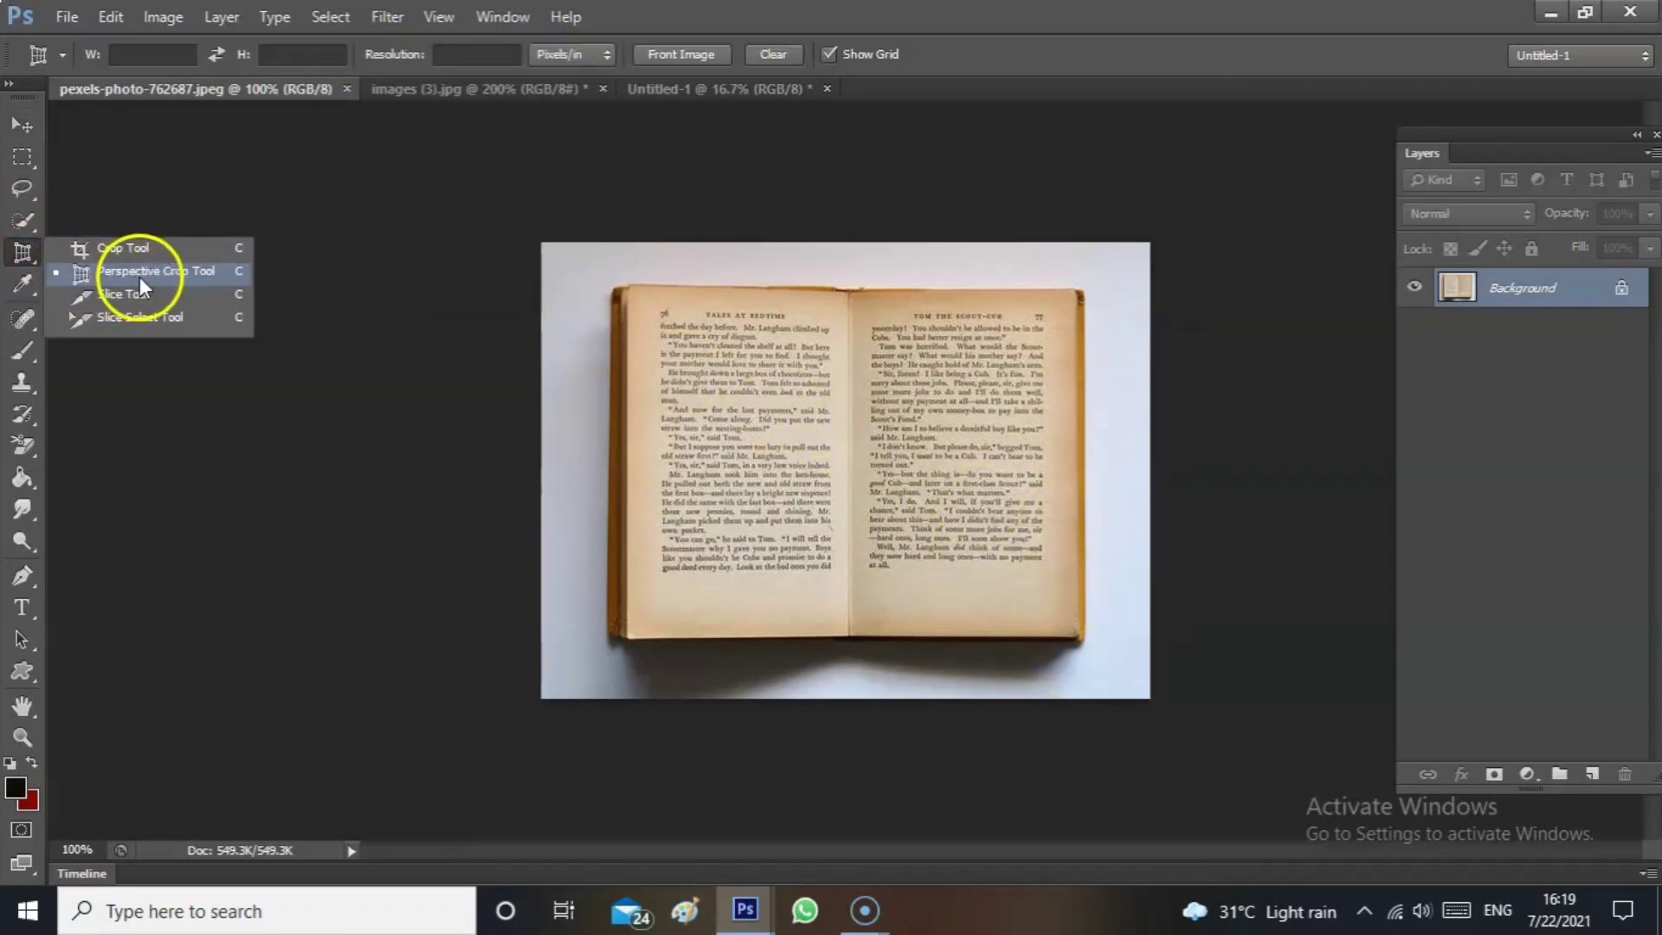
{"action": "left_click", "coordinate": [209, 275]}
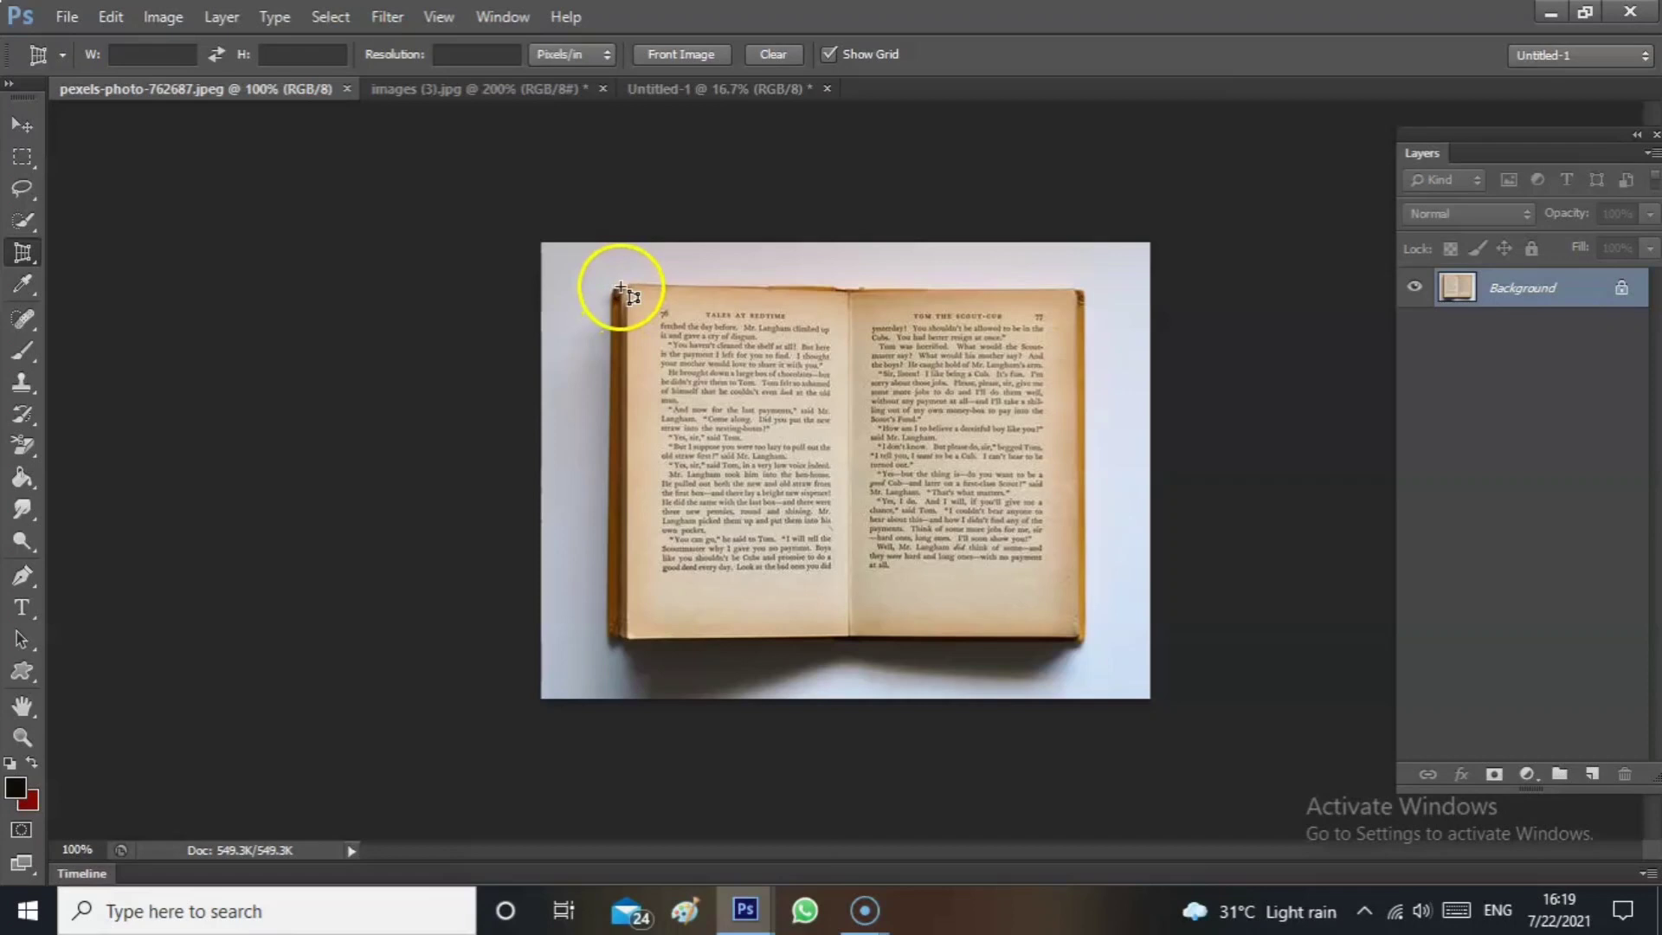
{"action": "left_click_drag", "start_coordinate": [620, 288], "coordinate": [1088, 637]}
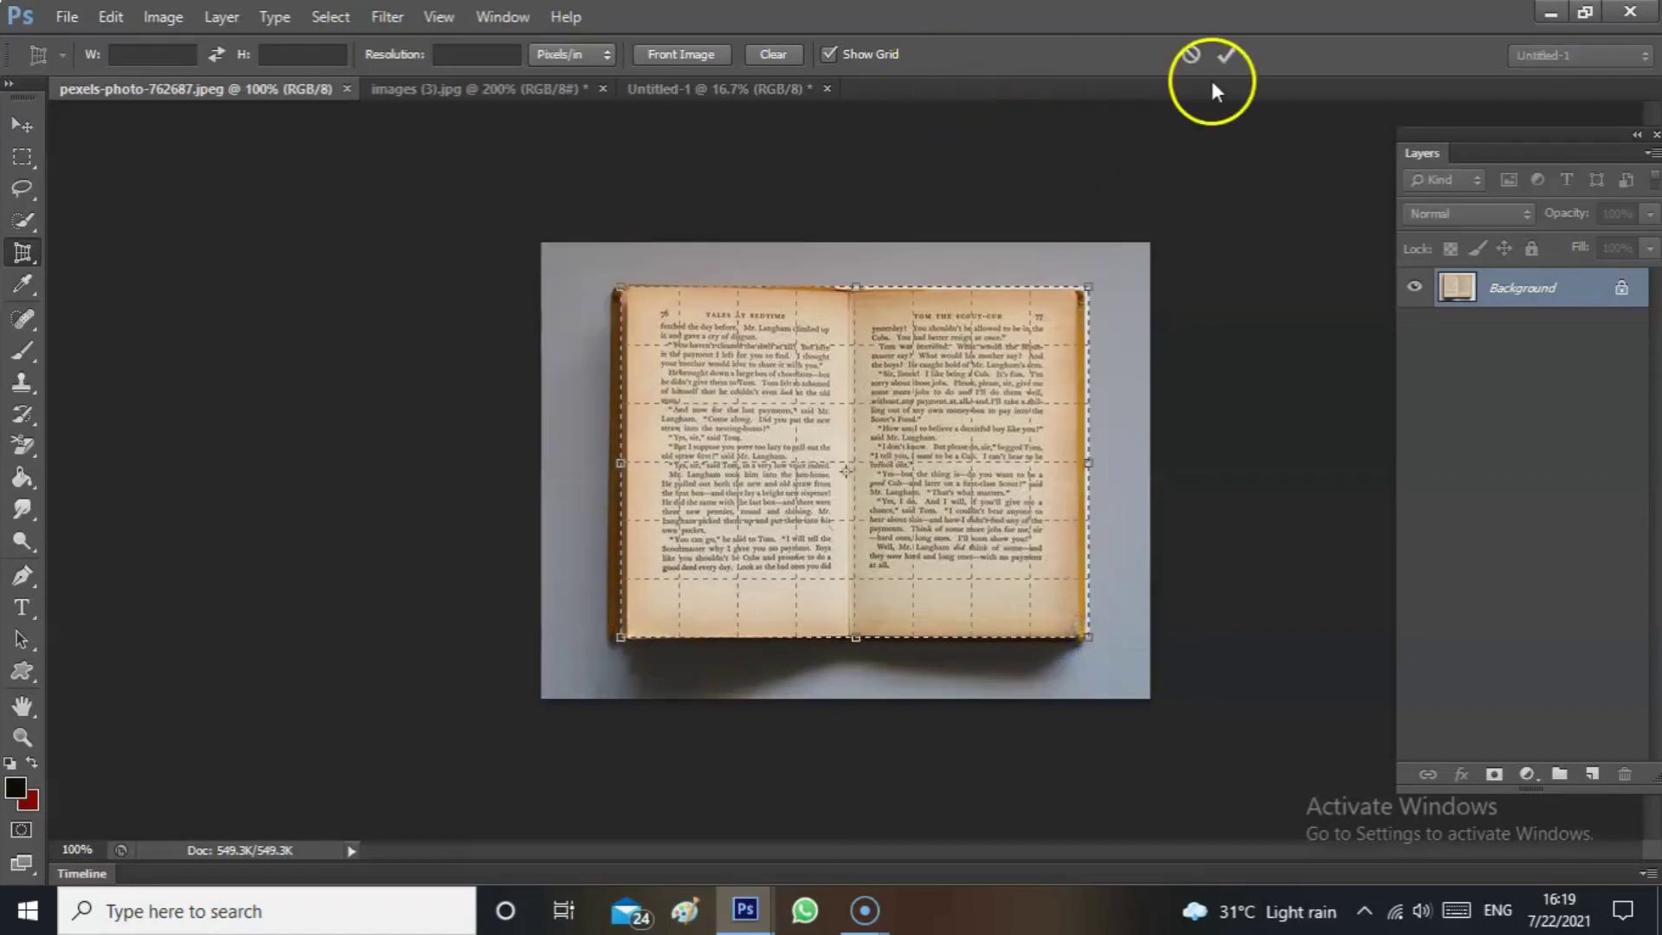
{"action": "left_click", "coordinate": [1226, 57]}
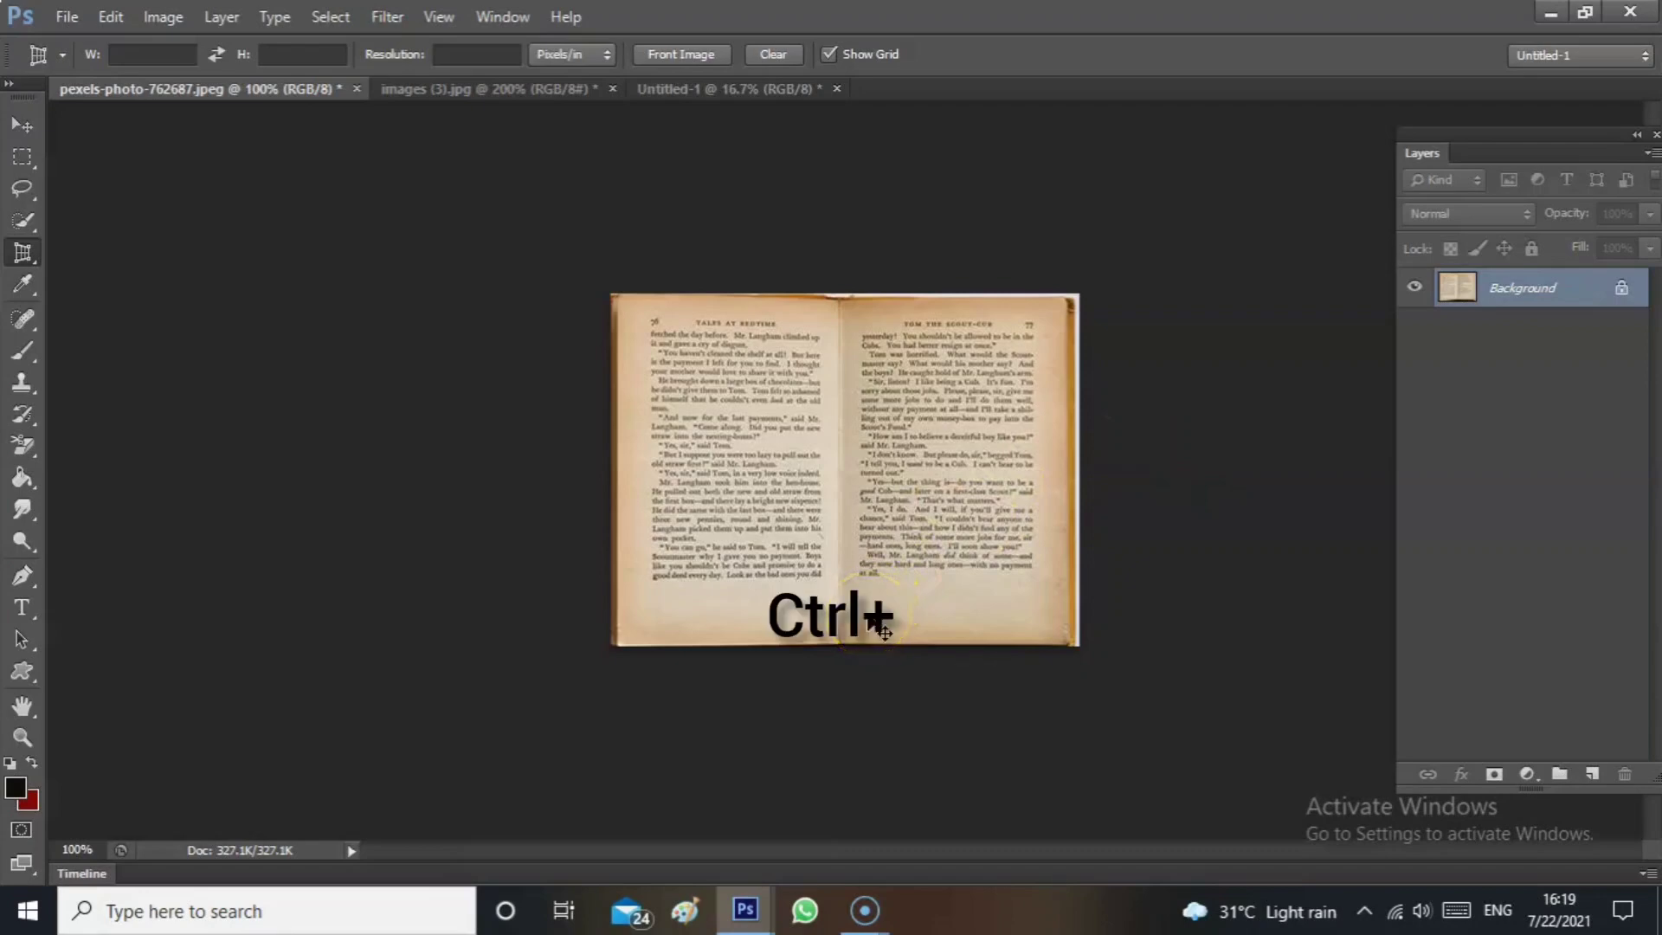
Examine the cropped book pages at several magnifications between 66.7% and 300%.
{"action": "key", "text": "ctrl+plus"}
{"action": "key", "text": "ctrl+plus"}
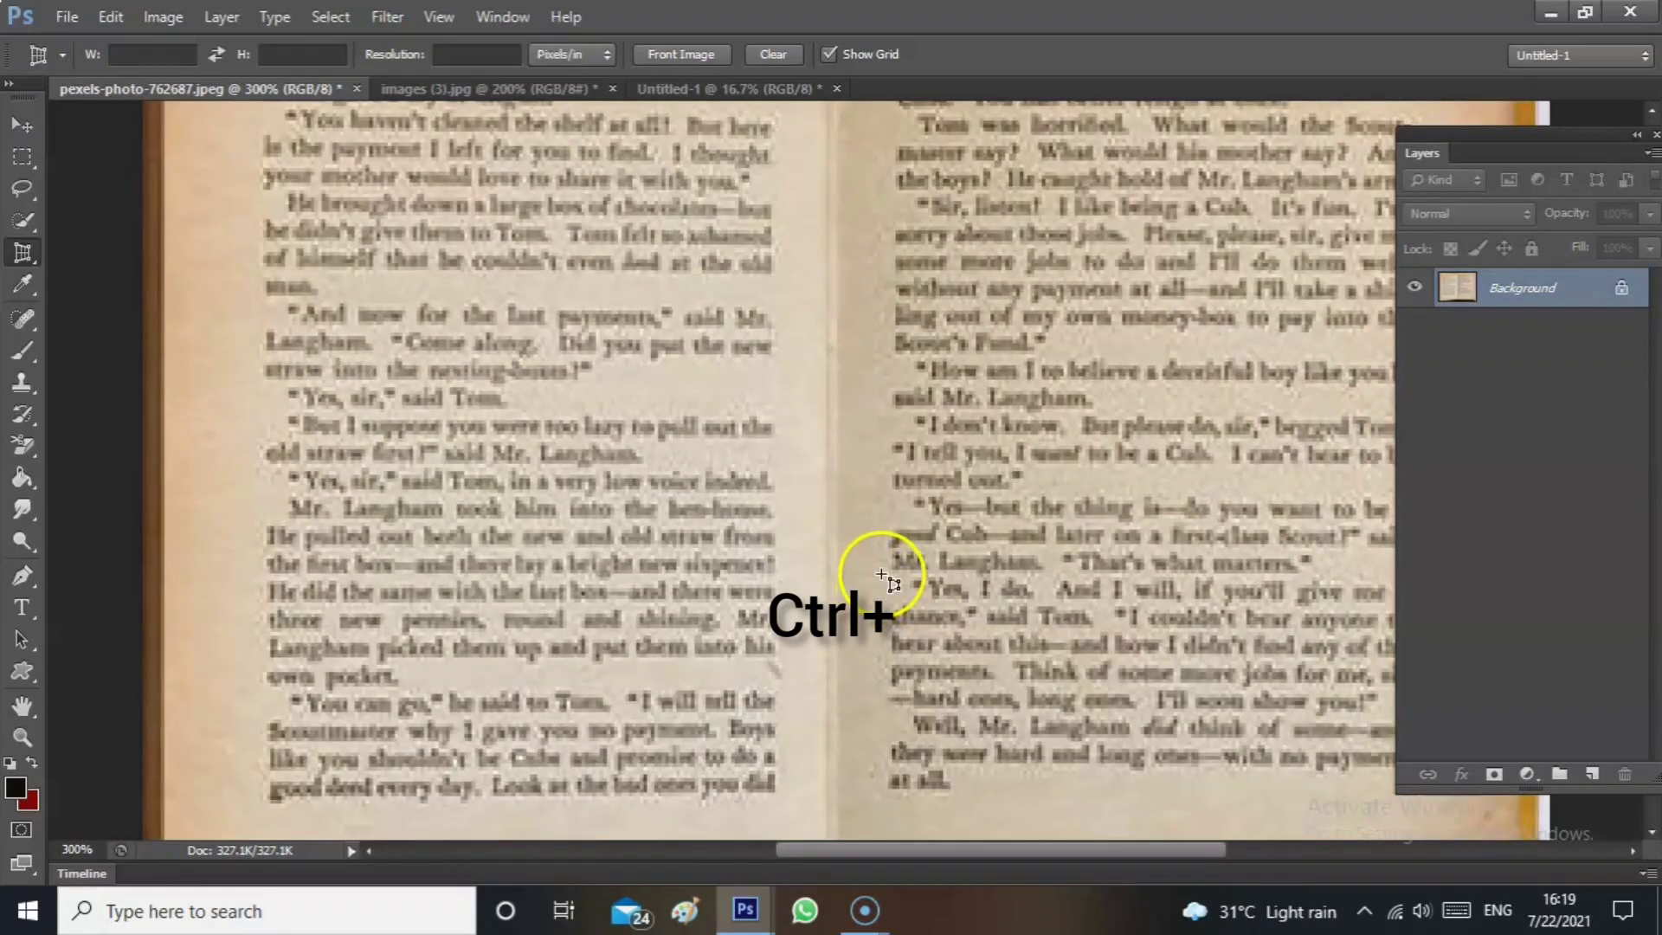
{"action": "key", "text": "ctrl+minus"}
{"action": "key", "text": "ctrl+minus"}
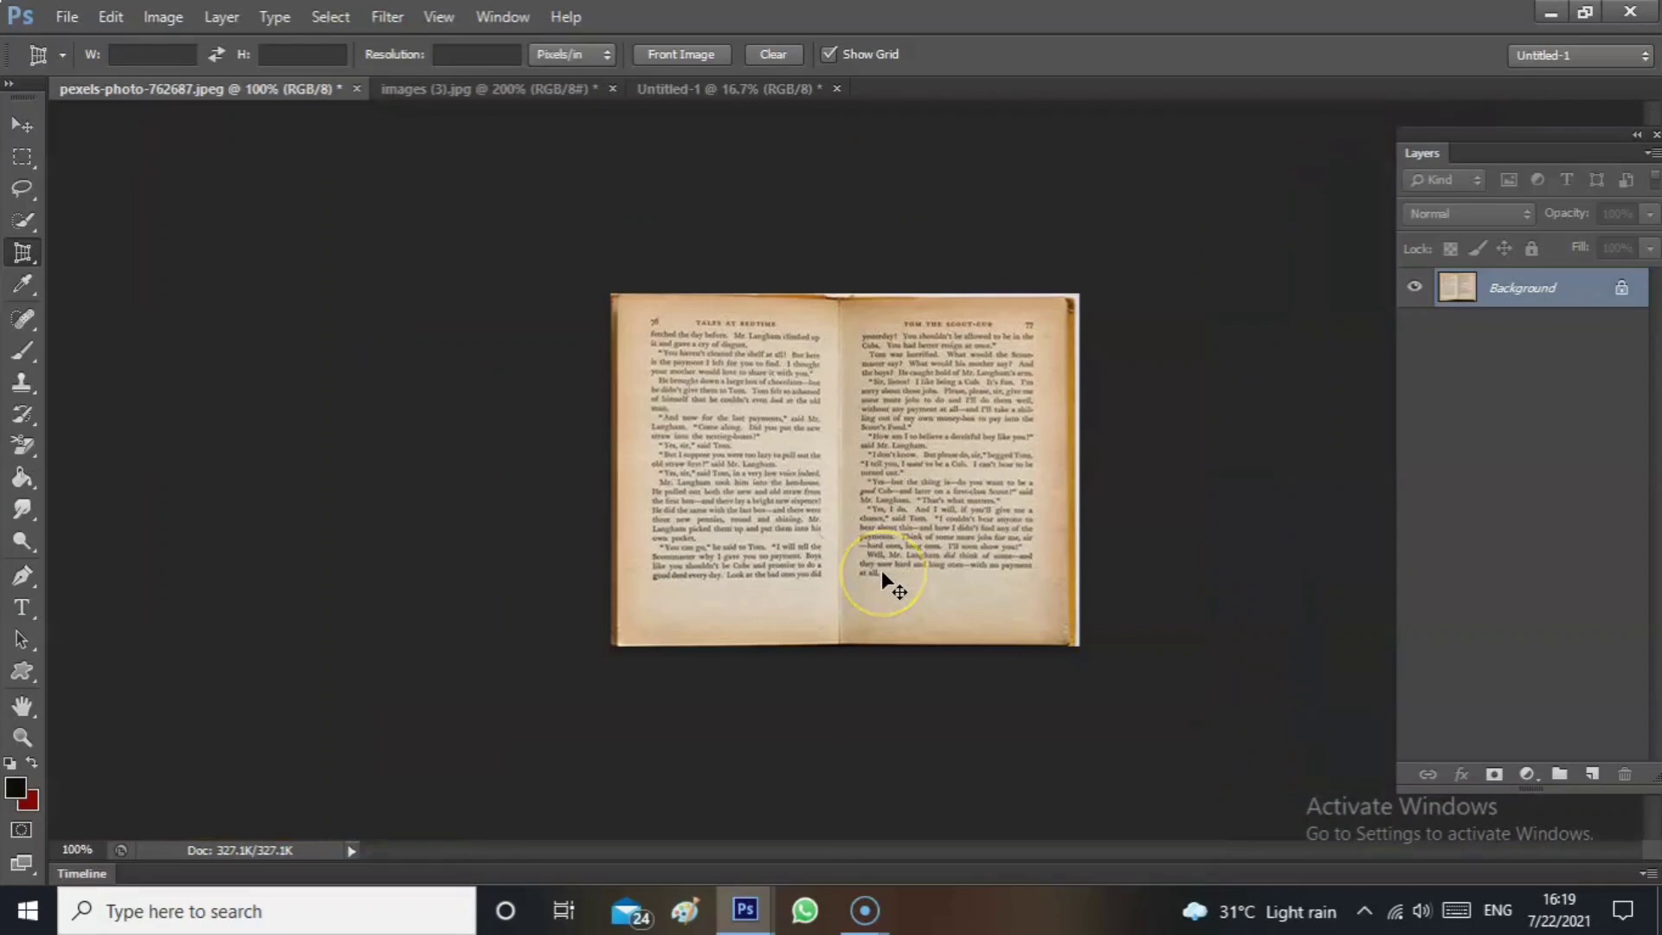
{"action": "key", "text": "ctrl+plus"}
{"action": "key", "text": "ctrl+plus"}
{"action": "key", "text": "ctrl+minus"}
{"action": "key", "text": "ctrl+minus"}
{"action": "key", "text": "ctrl+plus"}
{"action": "key", "text": "ctrl+minus"}
{"action": "key", "text": "ctrl+minus"}
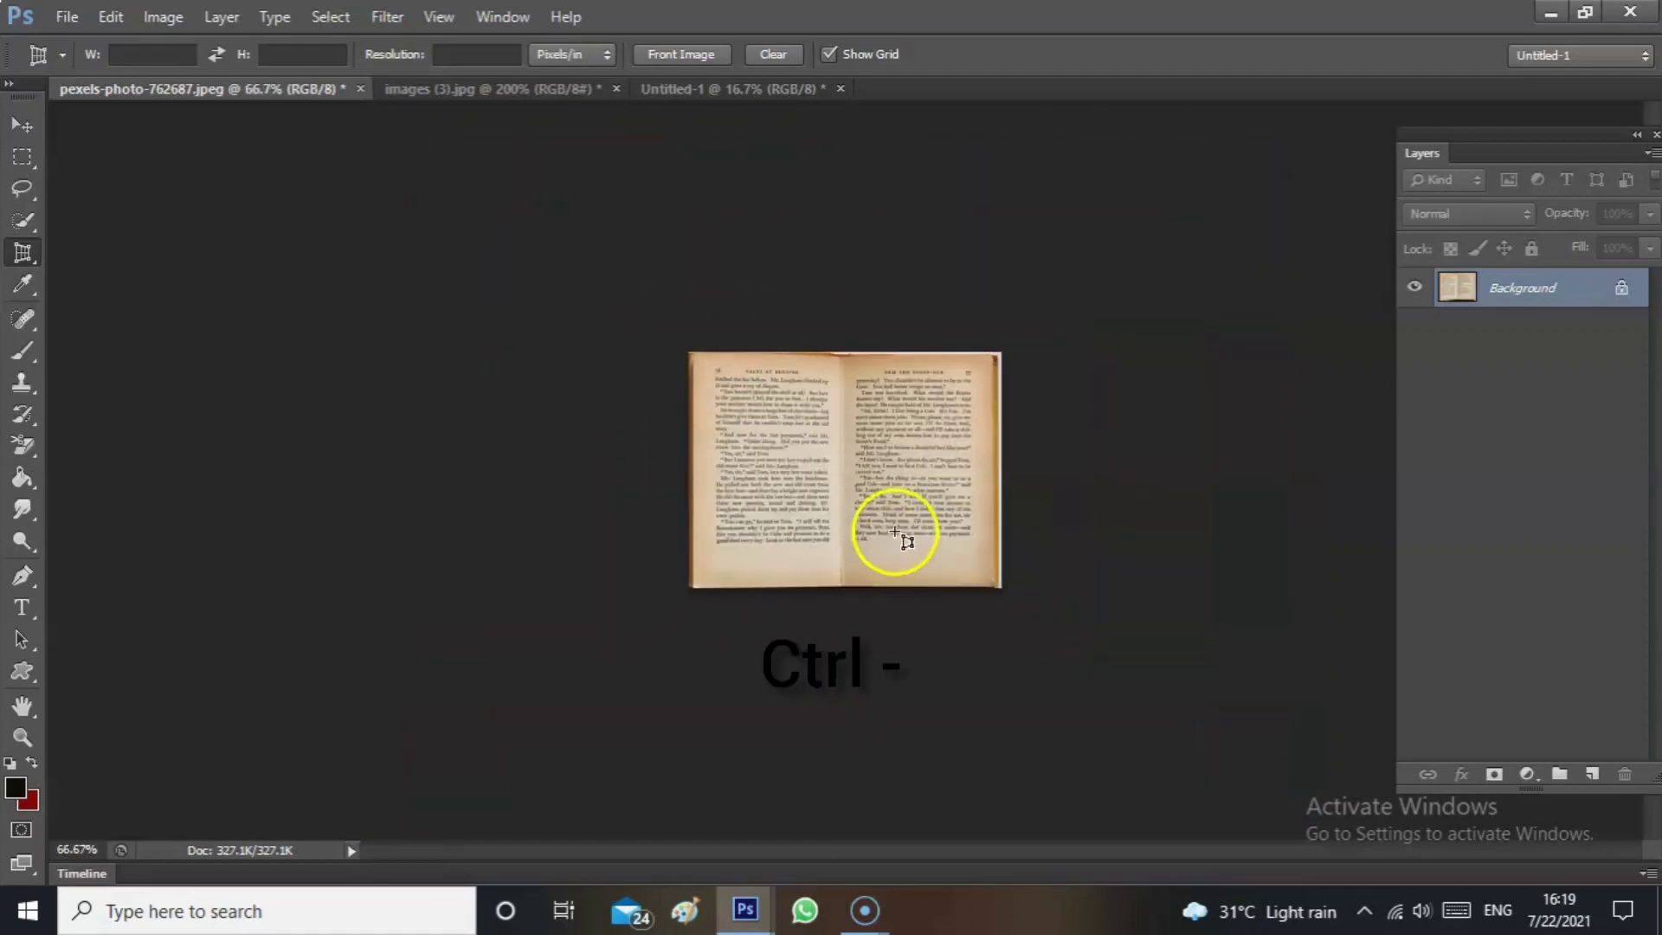
{"action": "key", "text": "ctrl+plus"}
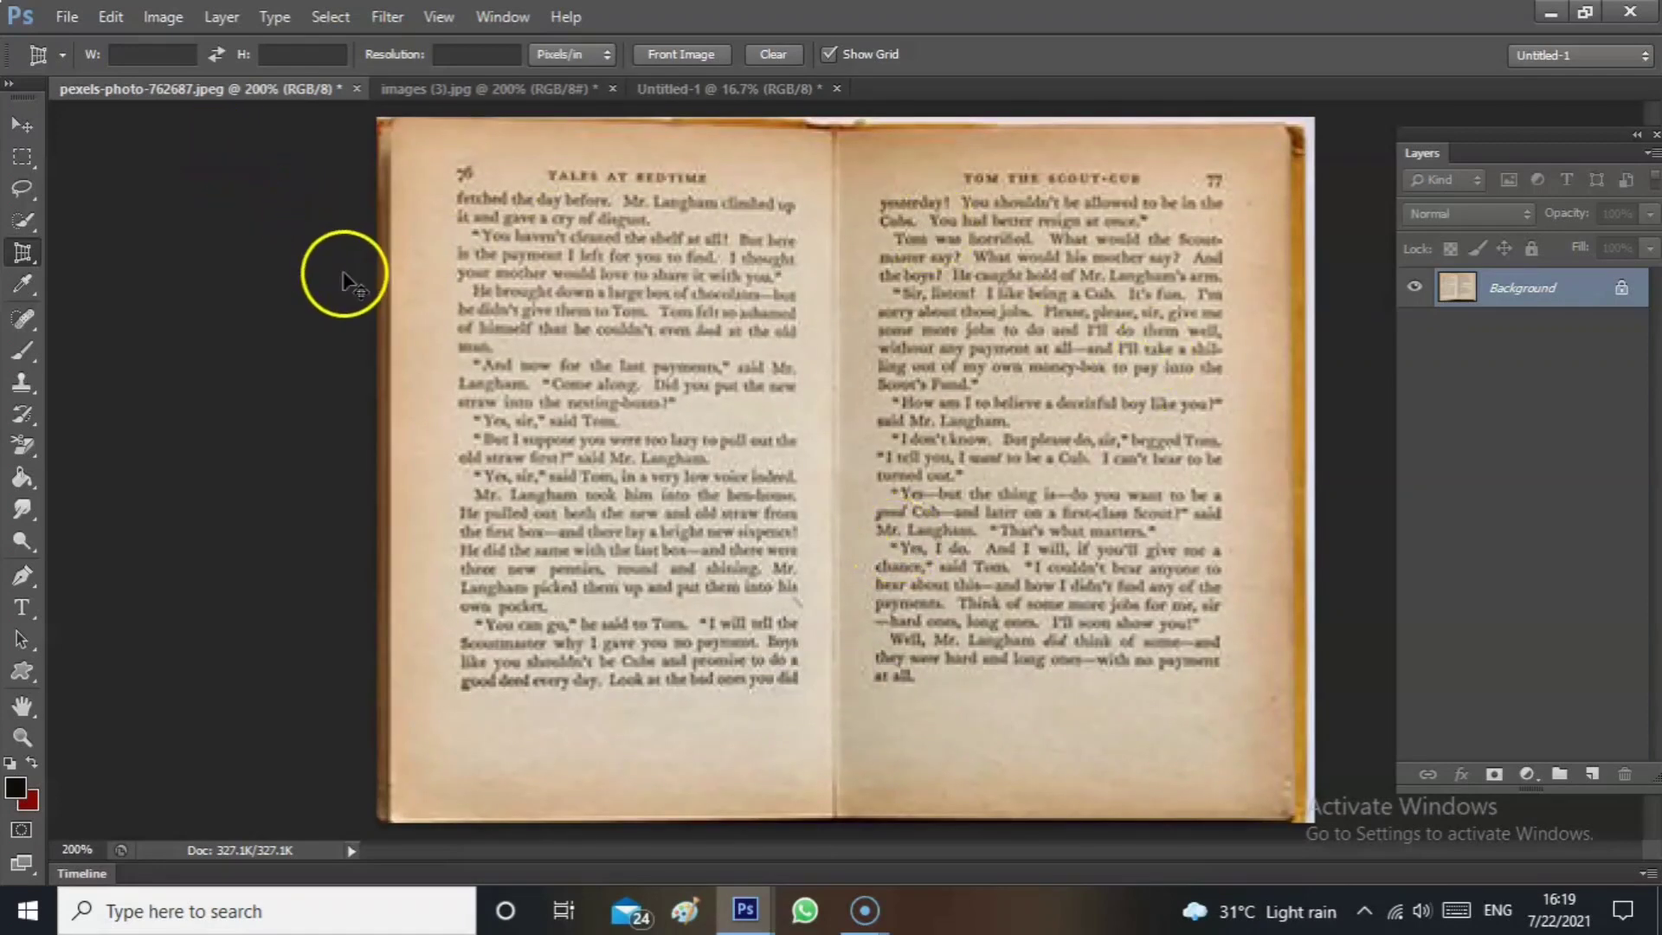
{"action": "key", "text": "ctrl+minus"}
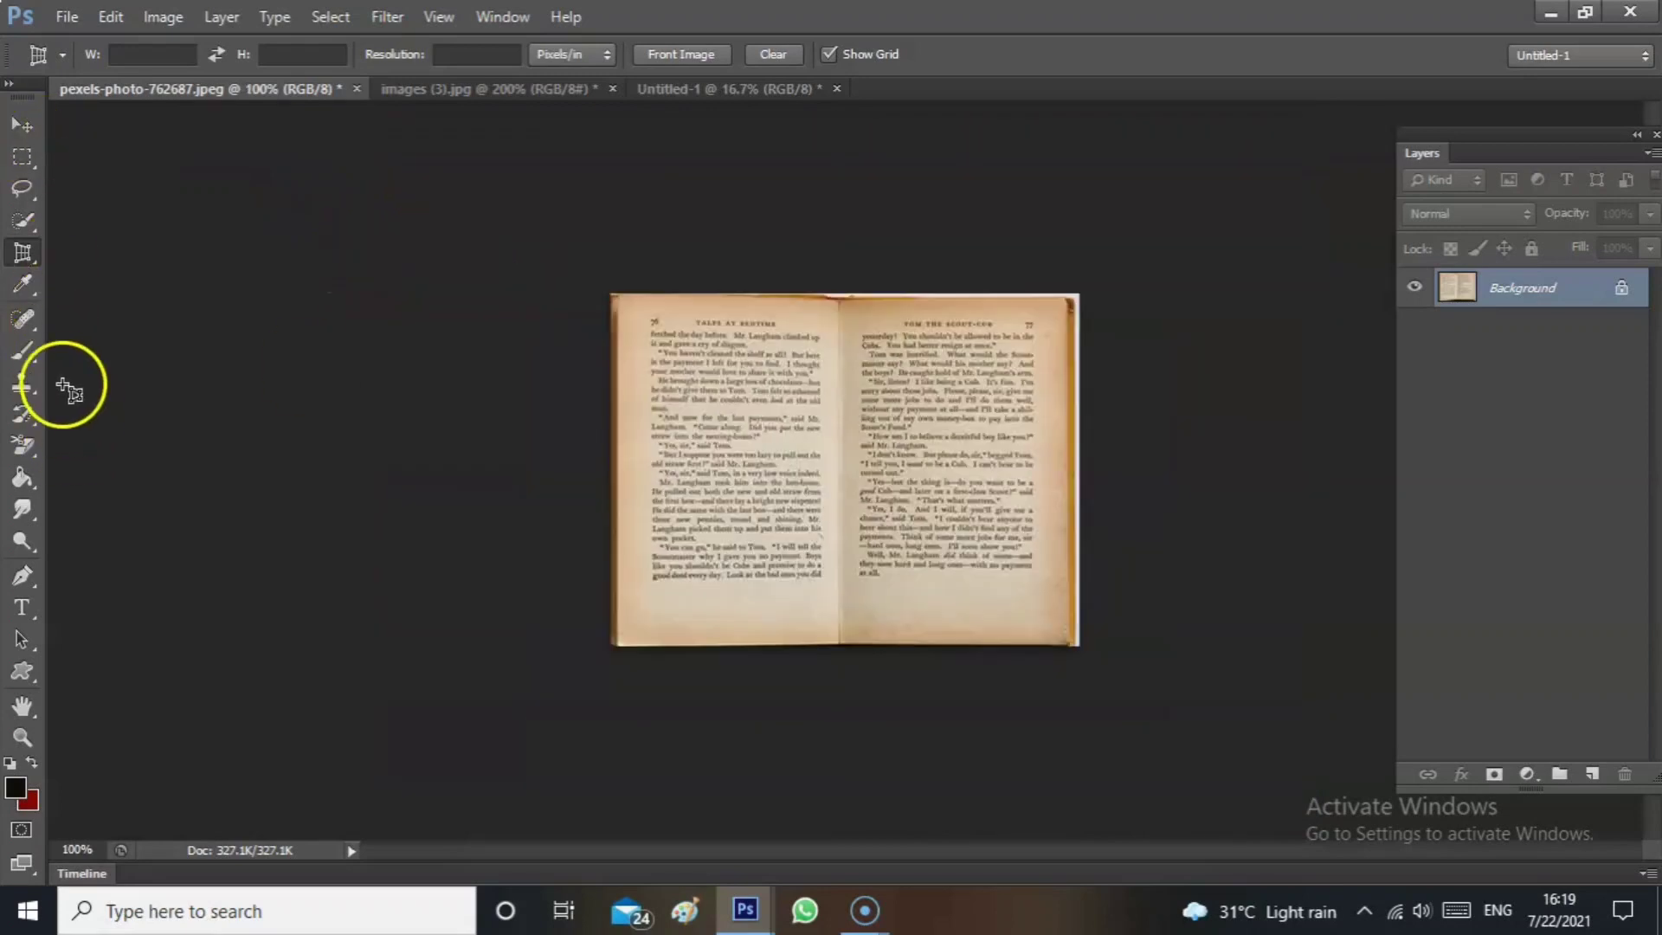
Undo the perspective crop and crop the book photo again with the four crop corners placed on the book's own corners.
{"action": "key", "text": "ctrl+z"}
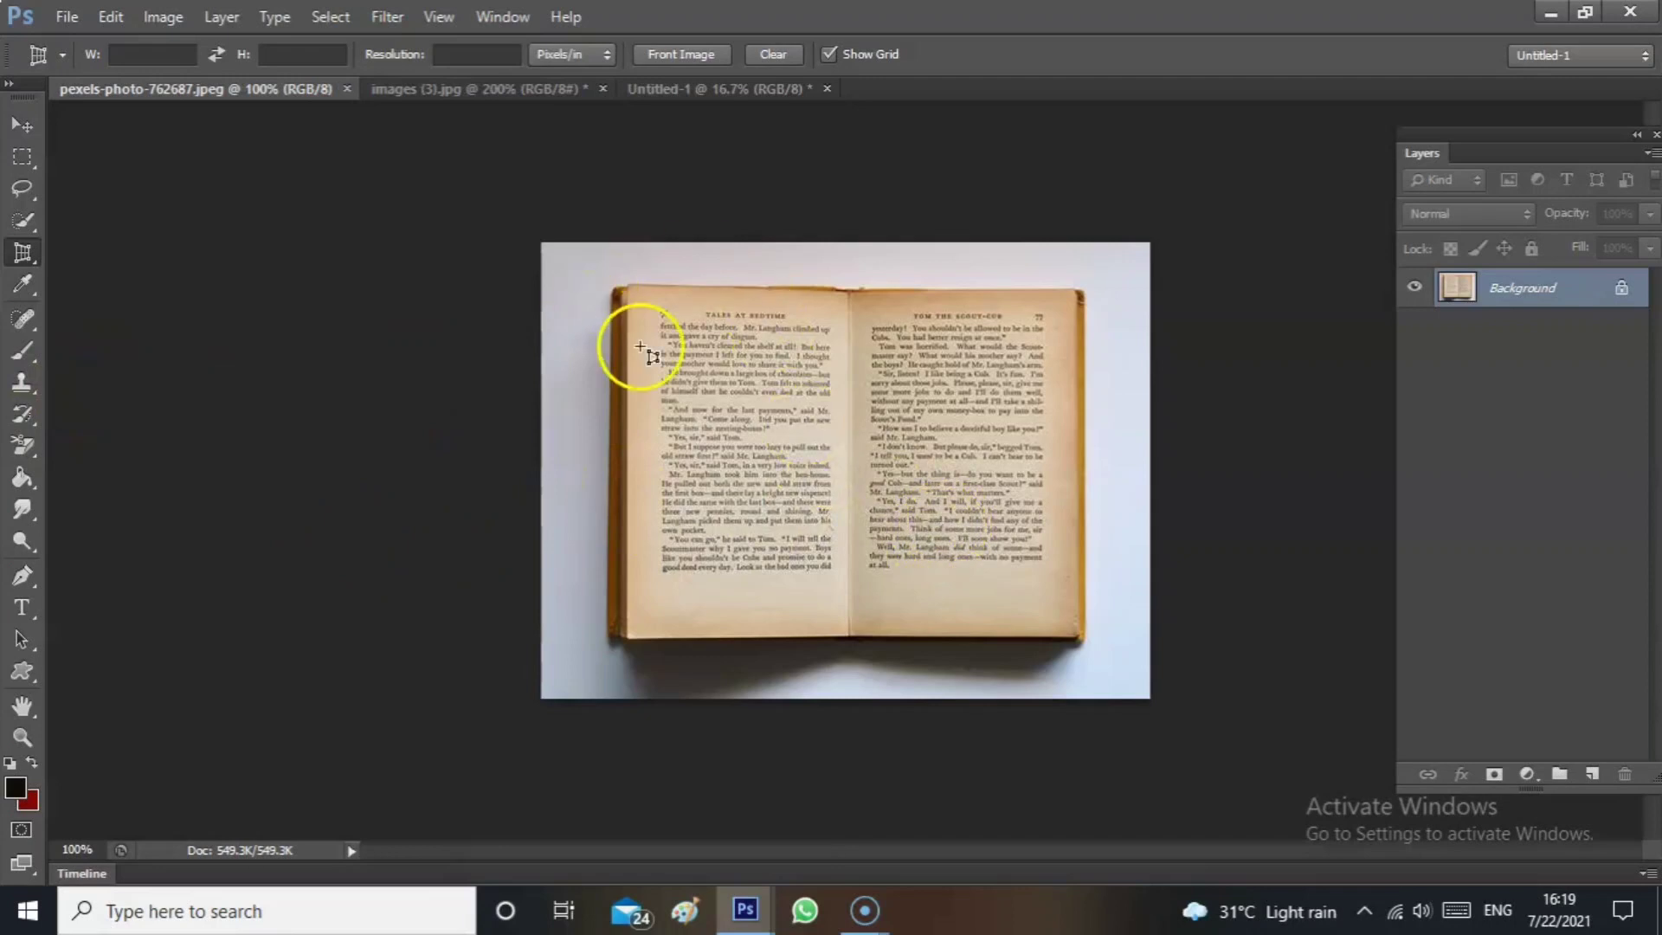
{"action": "left_click", "coordinate": [623, 292]}
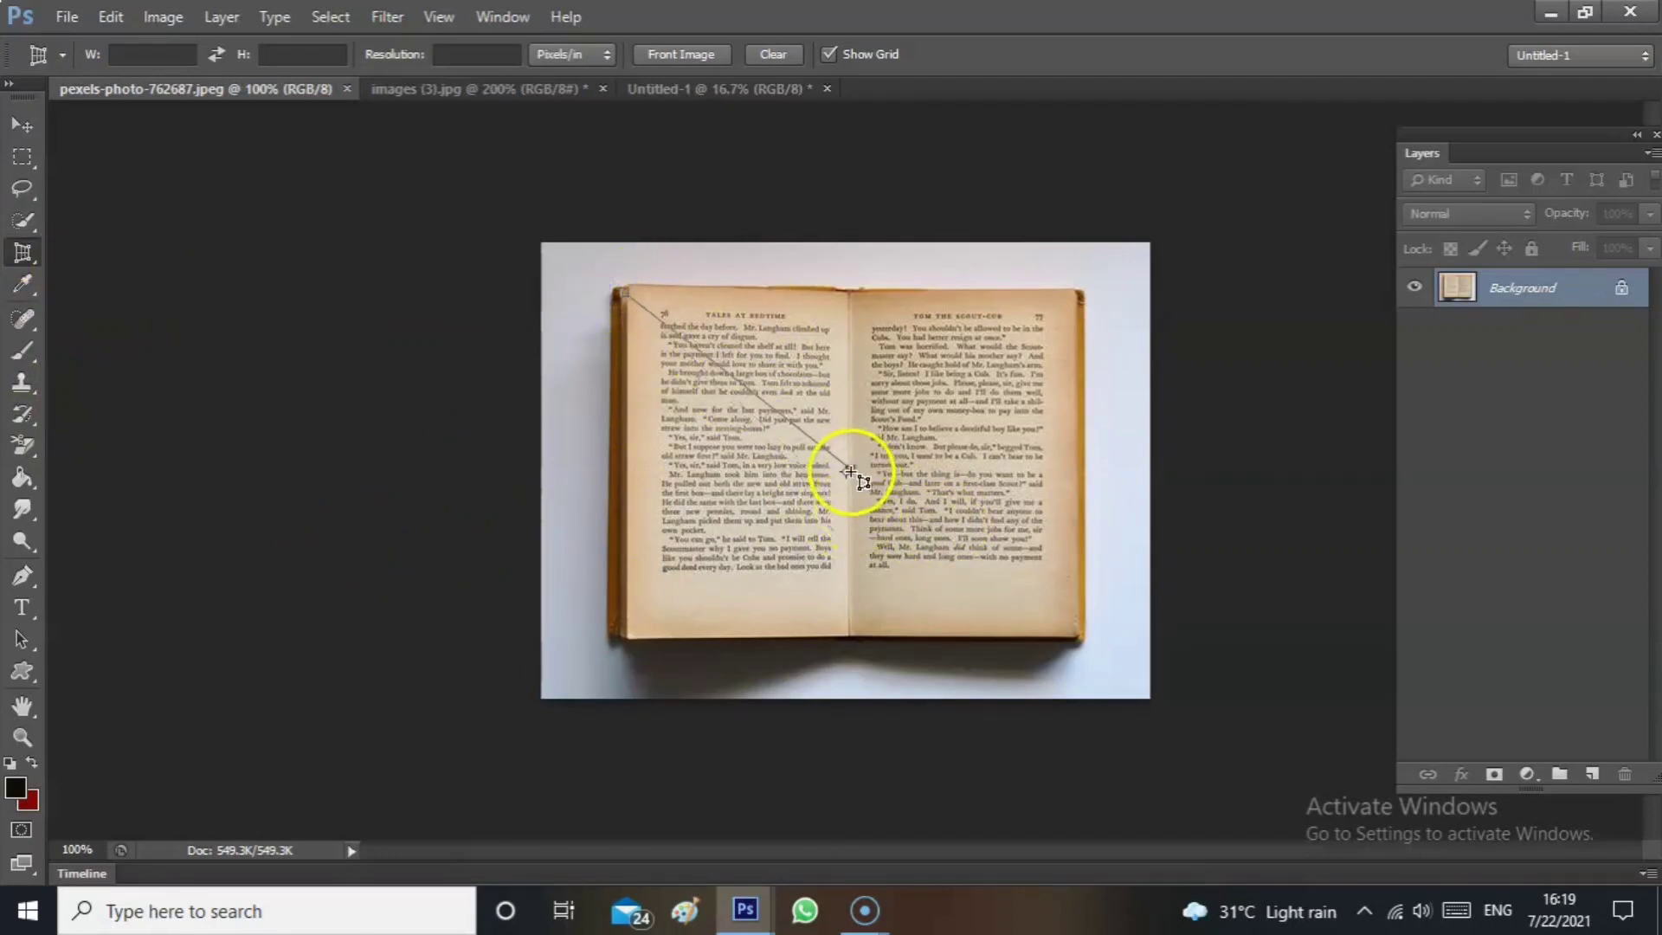
{"action": "left_click", "coordinate": [852, 475]}
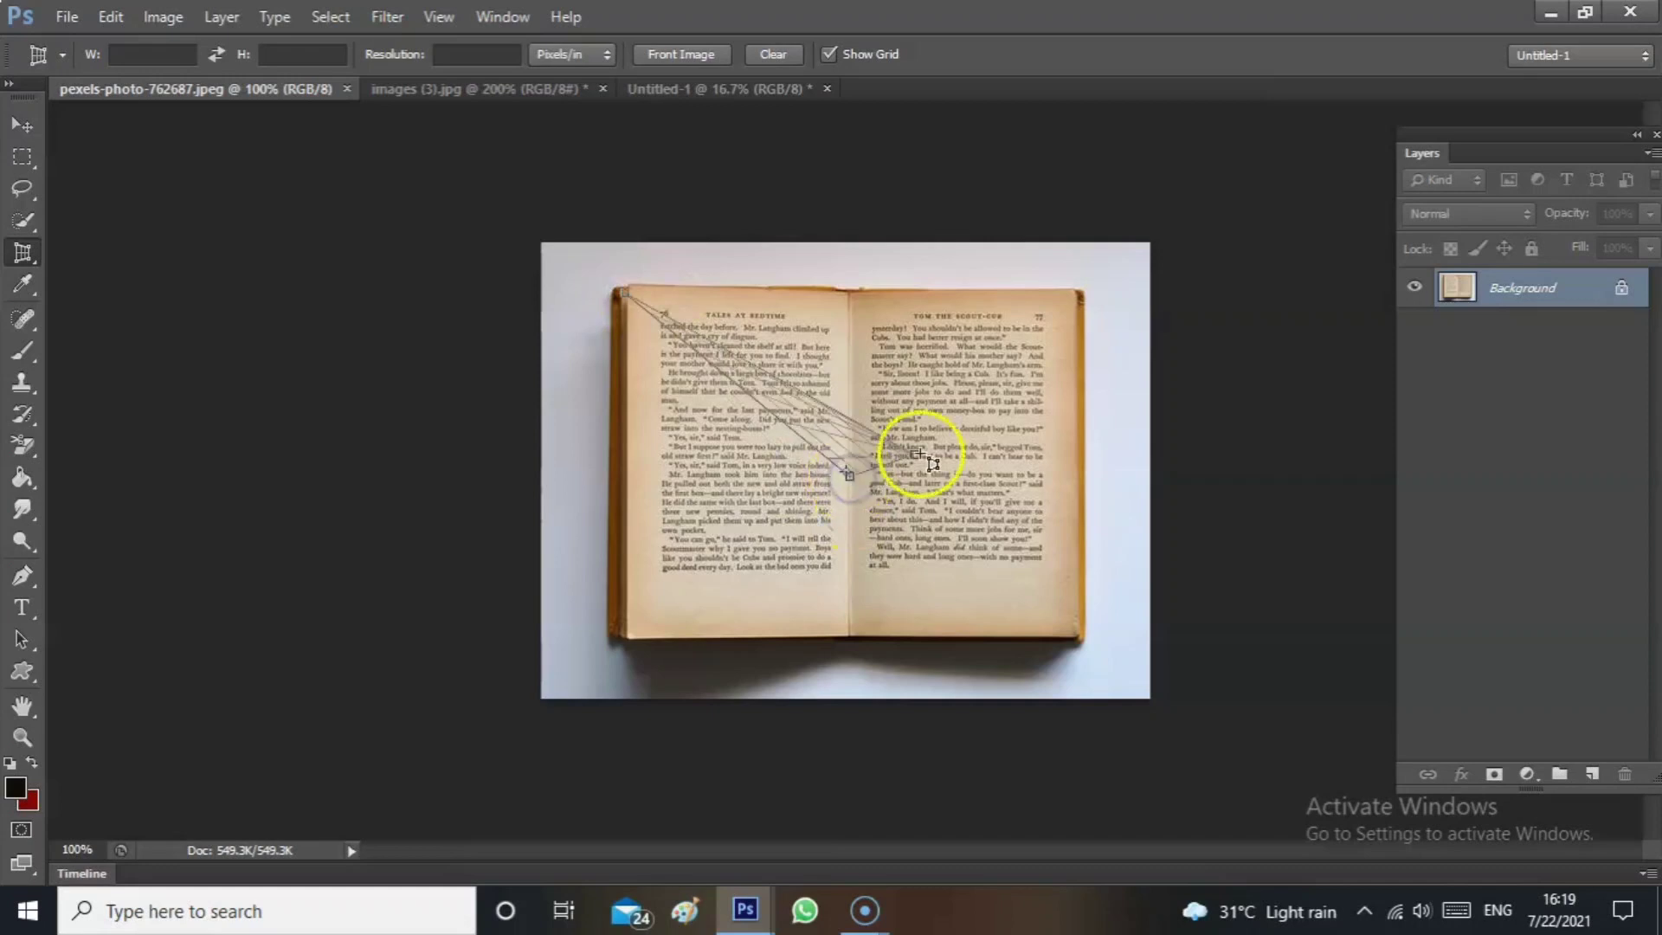
{"action": "left_click", "coordinate": [1081, 638]}
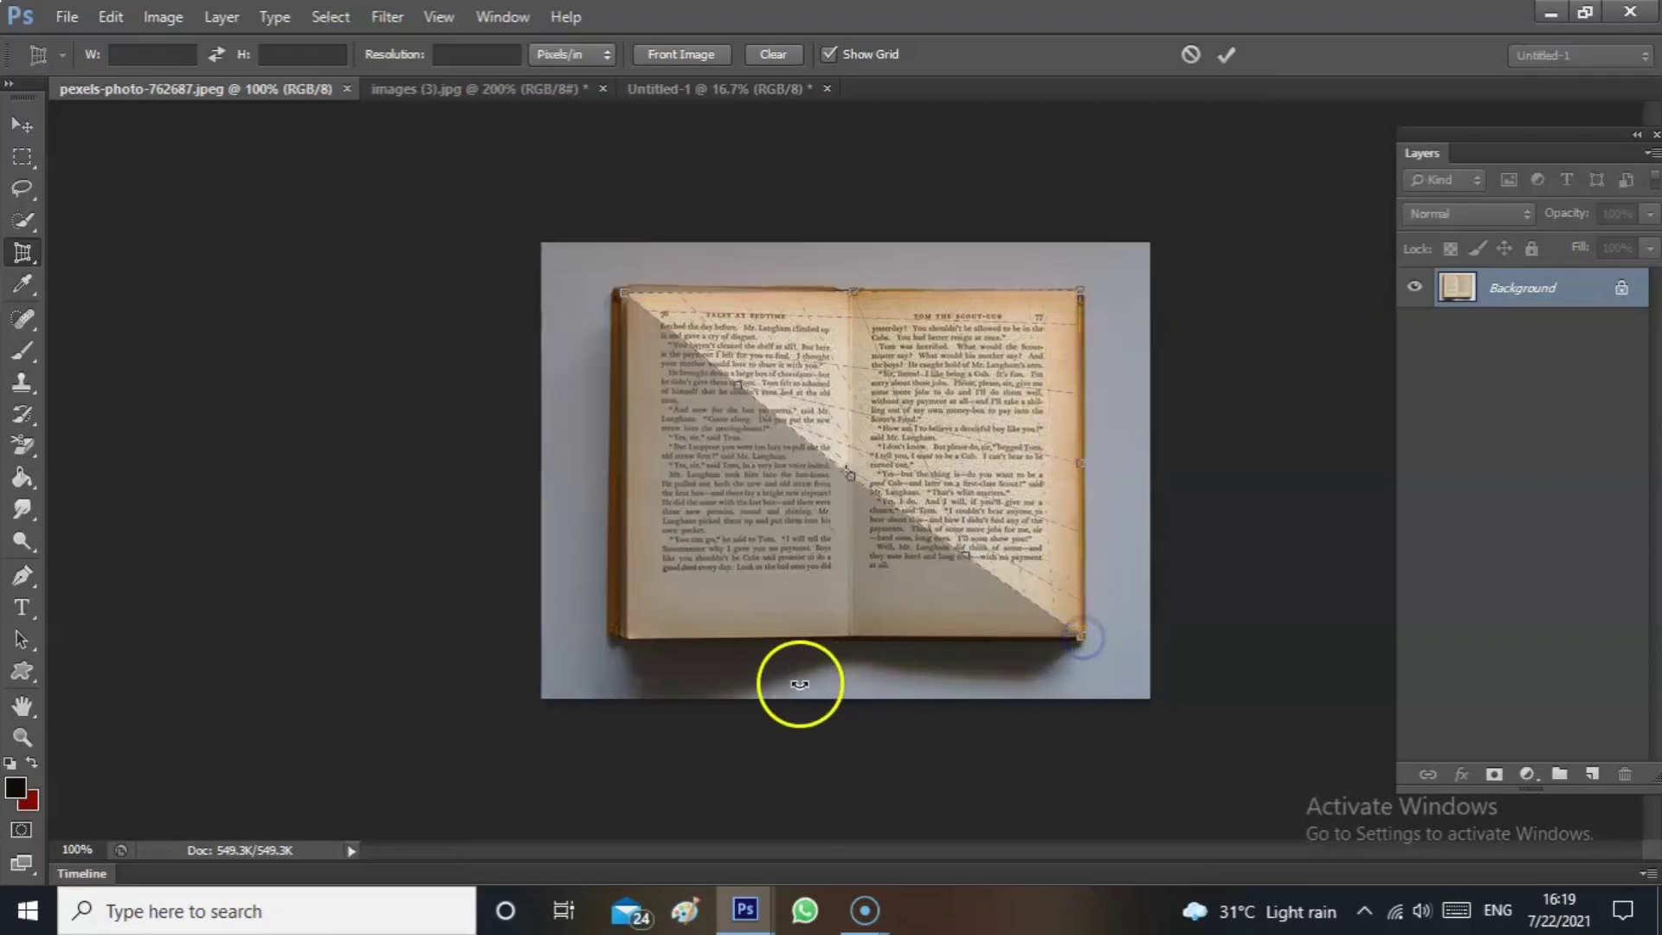
{"action": "left_click", "coordinate": [848, 481]}
{"action": "left_click", "coordinate": [854, 475]}
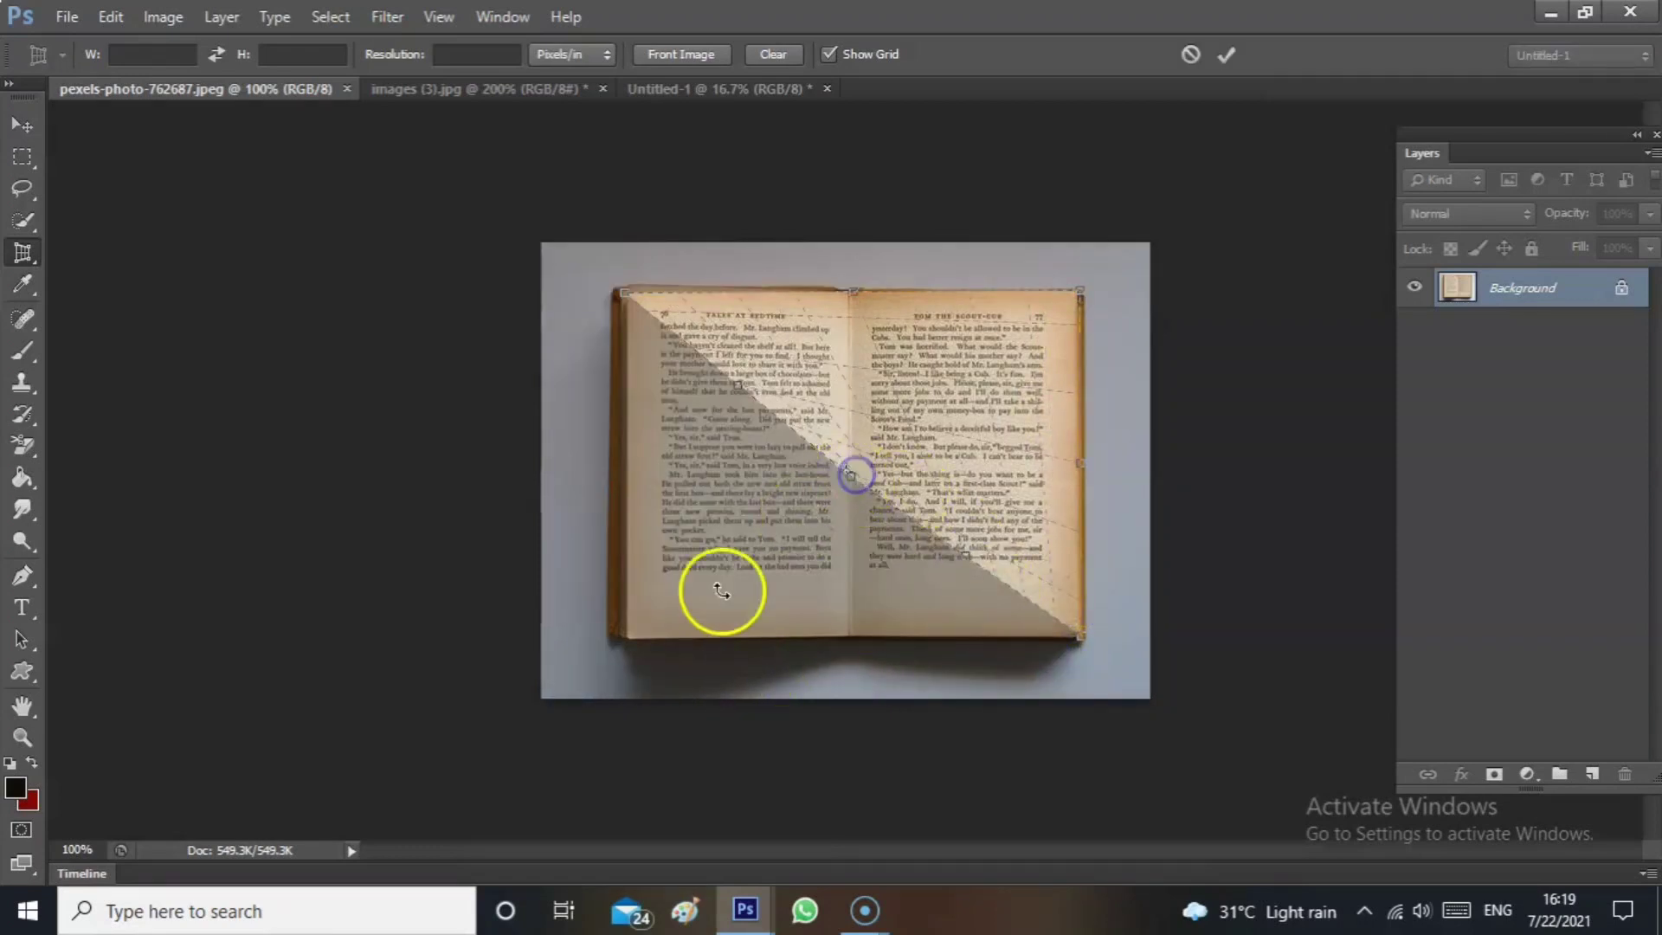
{"action": "left_click", "coordinate": [627, 642]}
{"action": "left_click", "coordinate": [880, 479]}
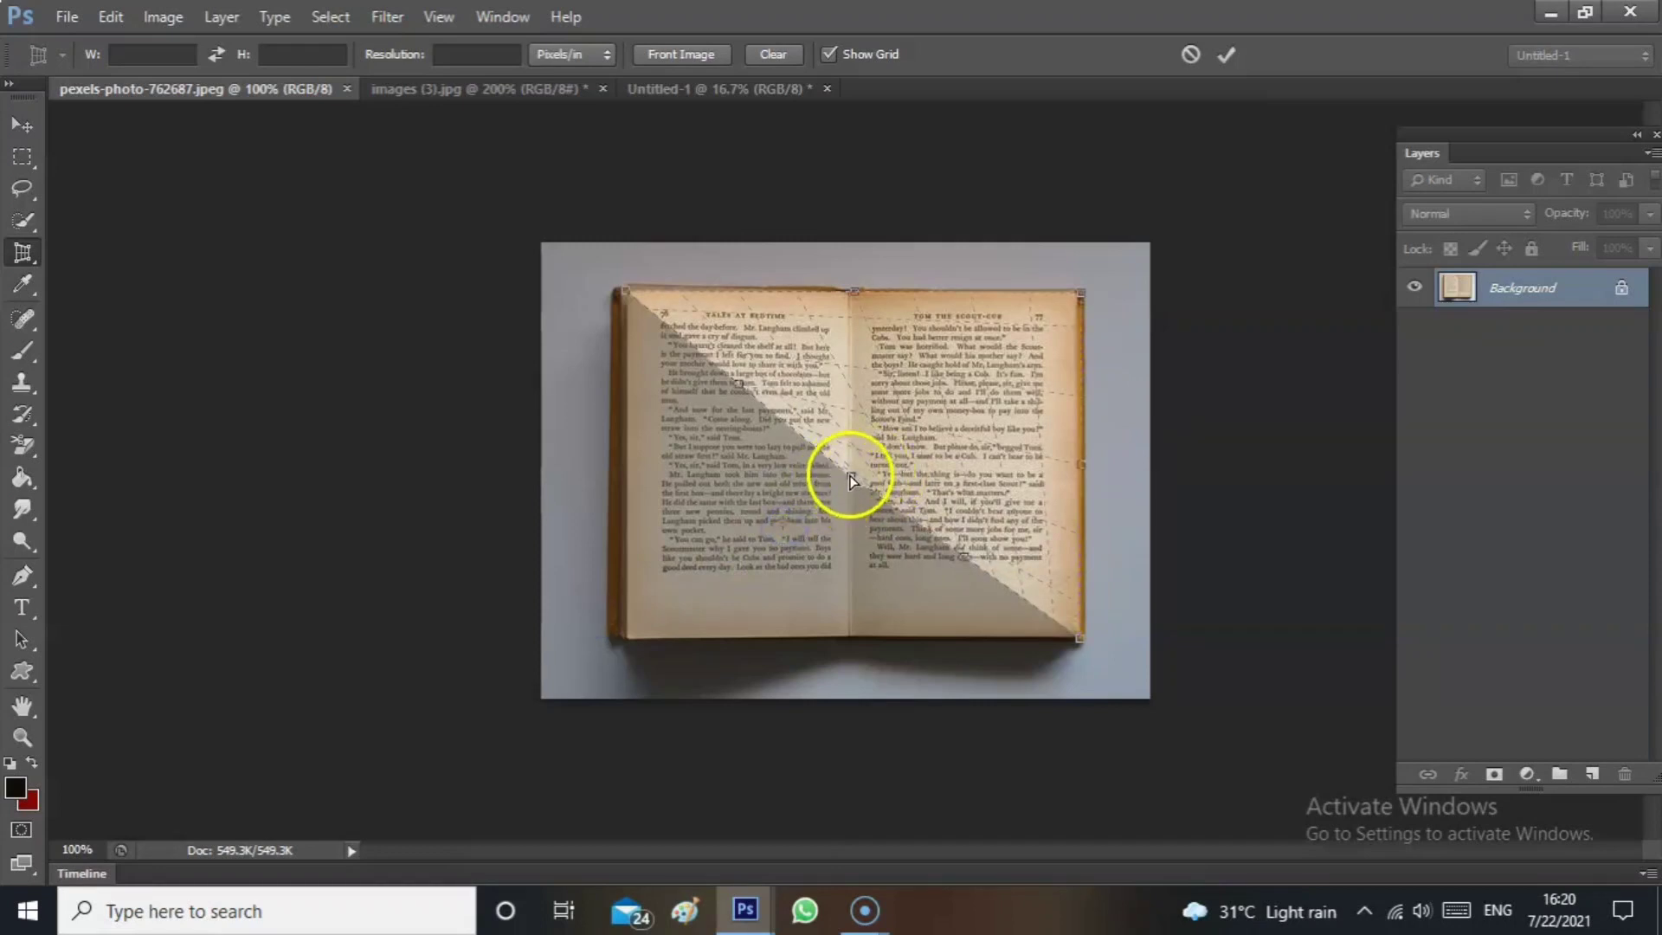
{"action": "mouse_move", "coordinate": [845, 475]}
{"action": "left_mouse_down"}
{"action": "mouse_move", "coordinate": [790, 541]}
{"action": "mouse_move", "coordinate": [605, 635]}
{"action": "left_mouse_up"}
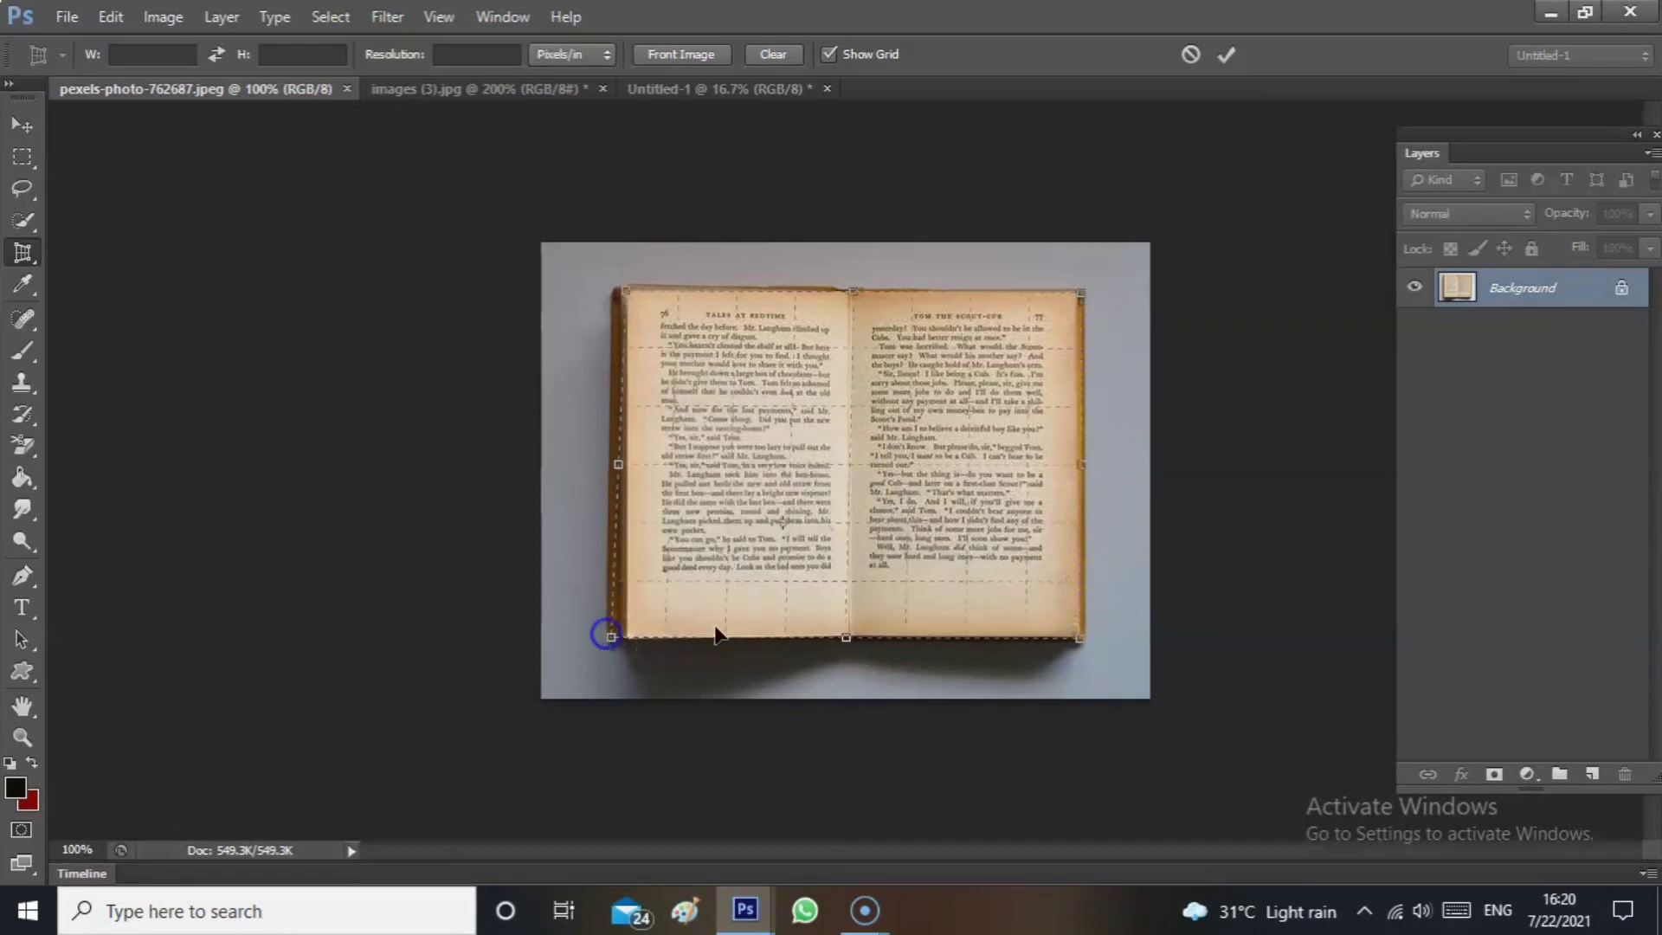
{"action": "left_click", "coordinate": [1224, 55]}
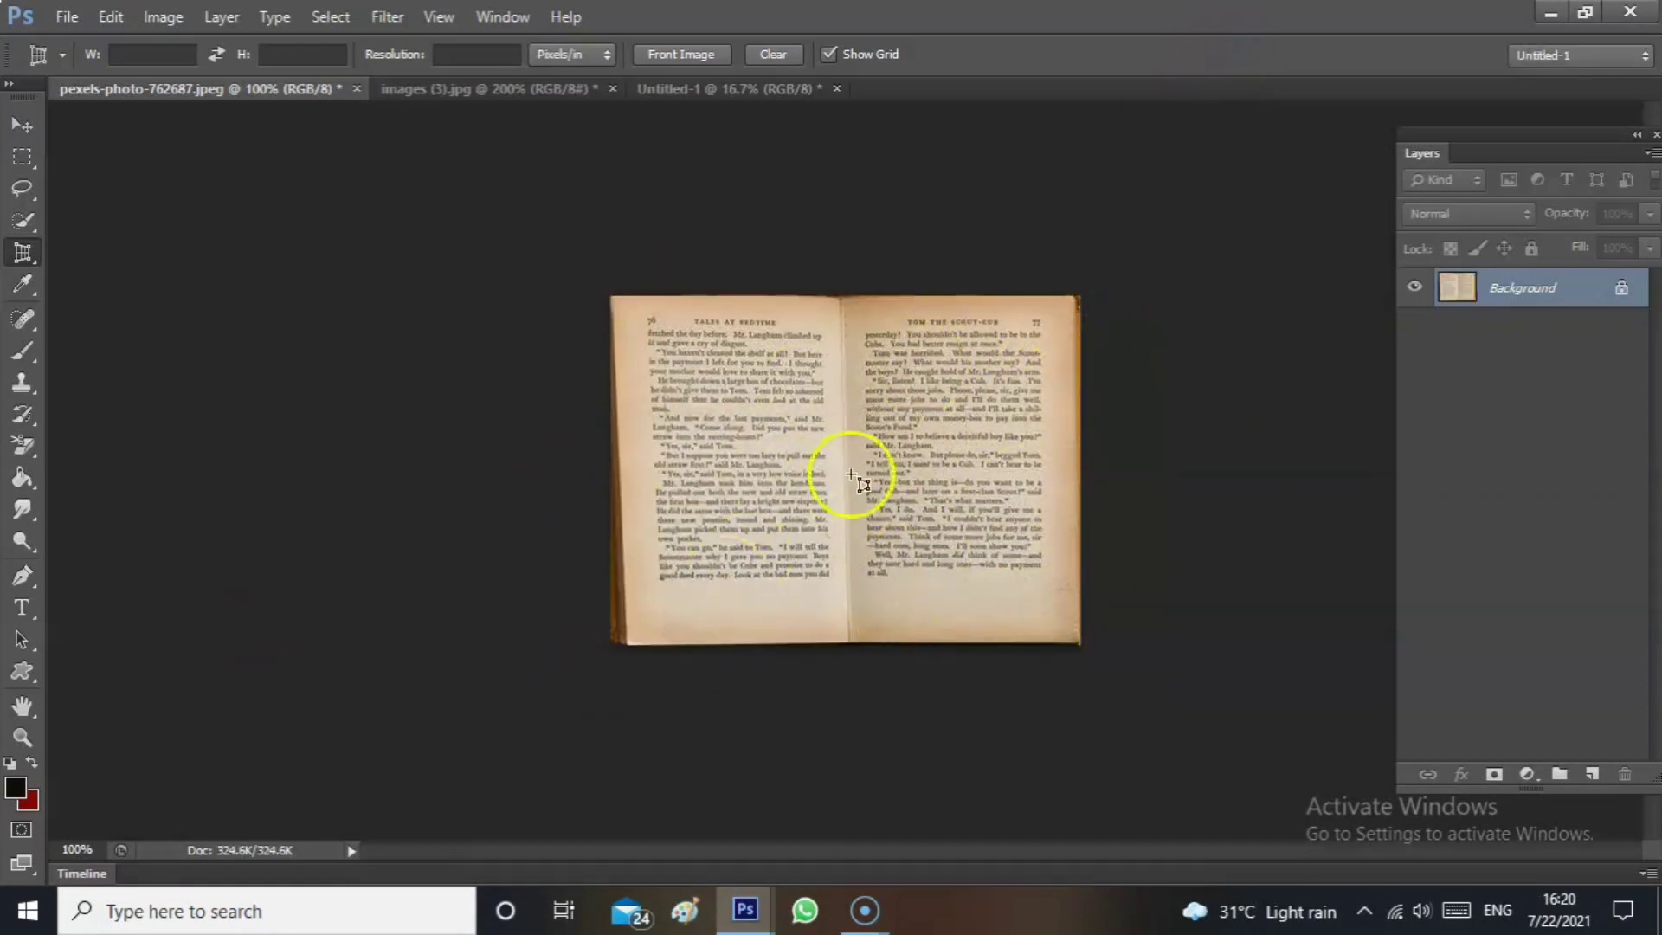
{"action": "right_click", "coordinate": [27, 252]}
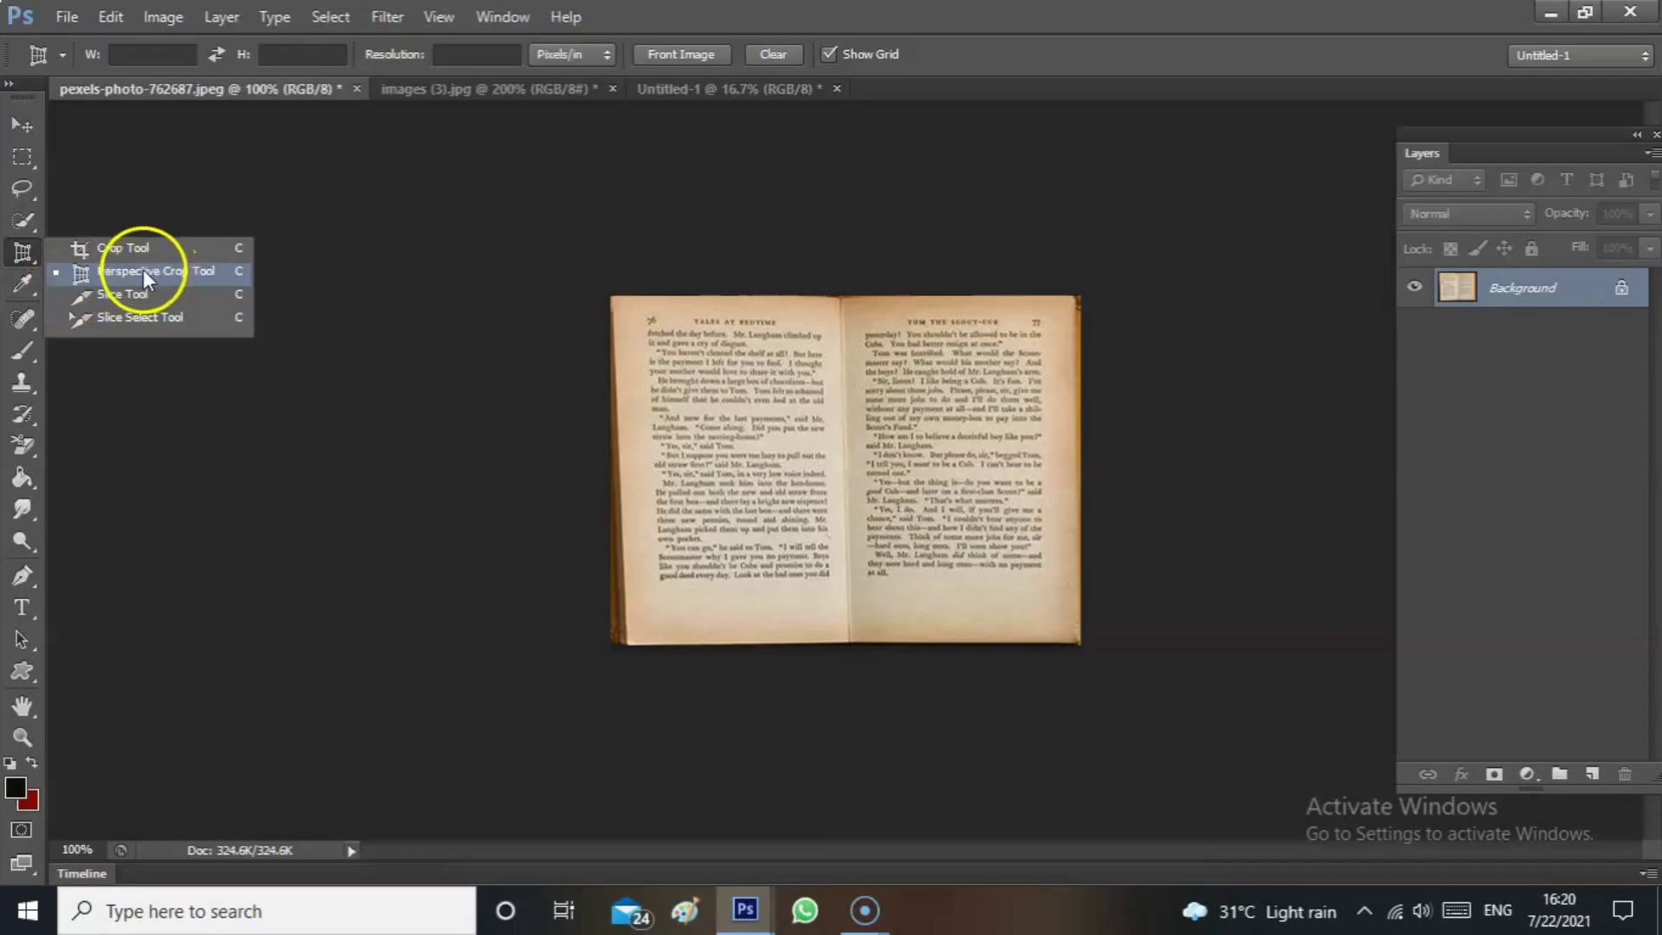
{"action": "left_click", "coordinate": [773, 517]}
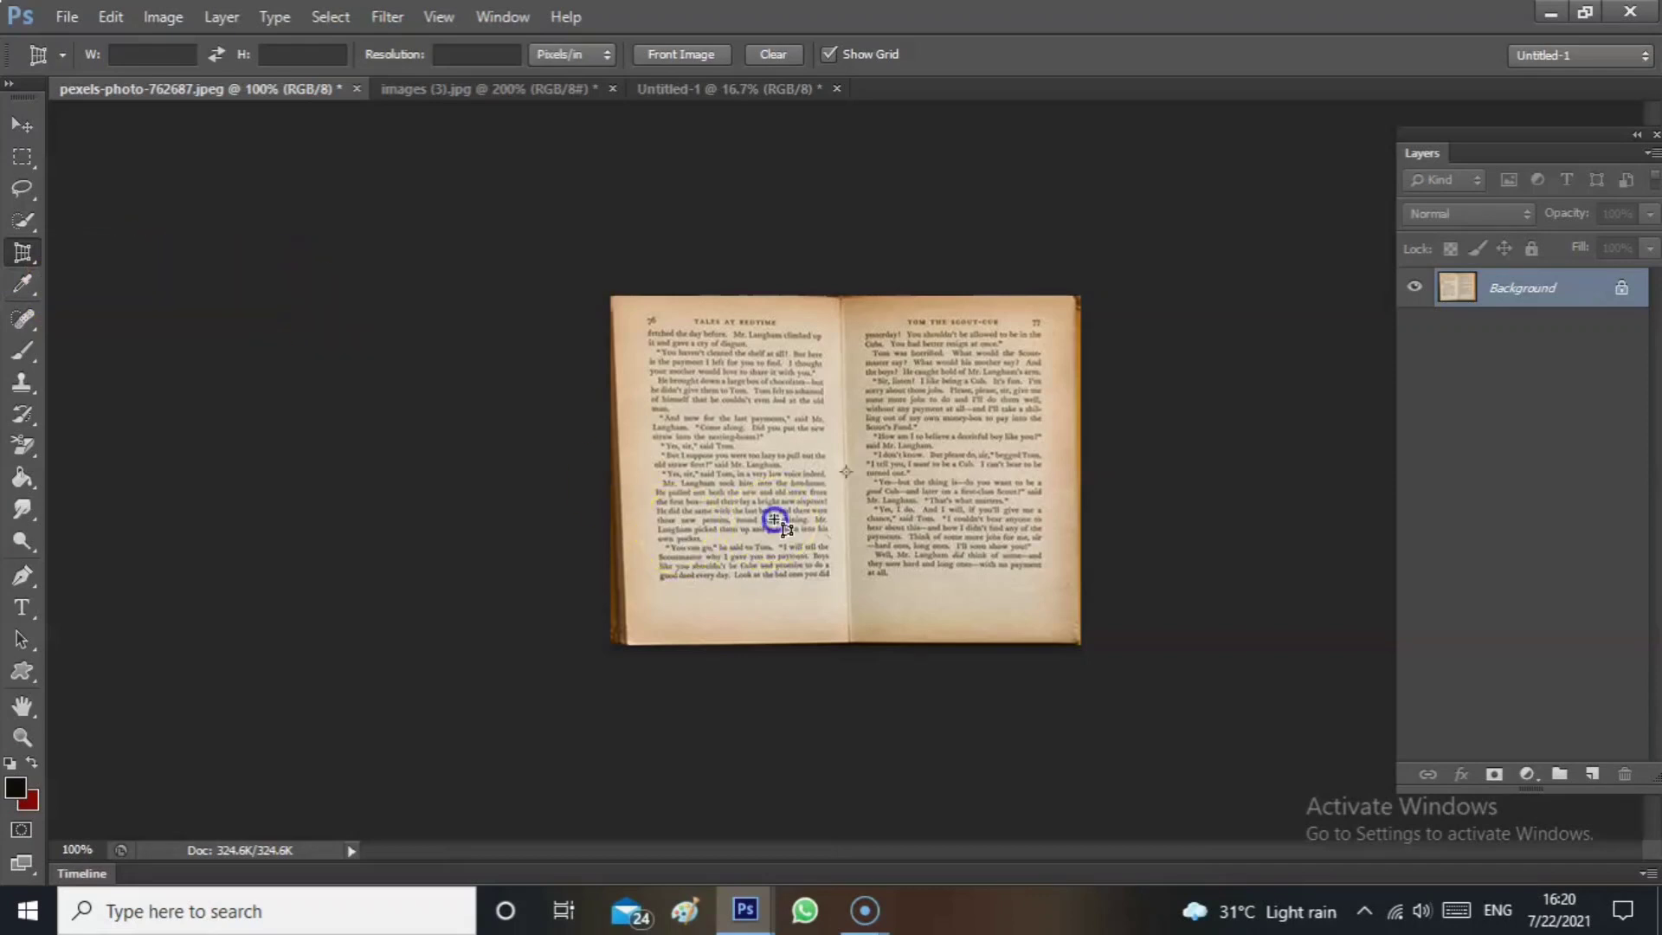
{"action": "key", "text": "Escape"}
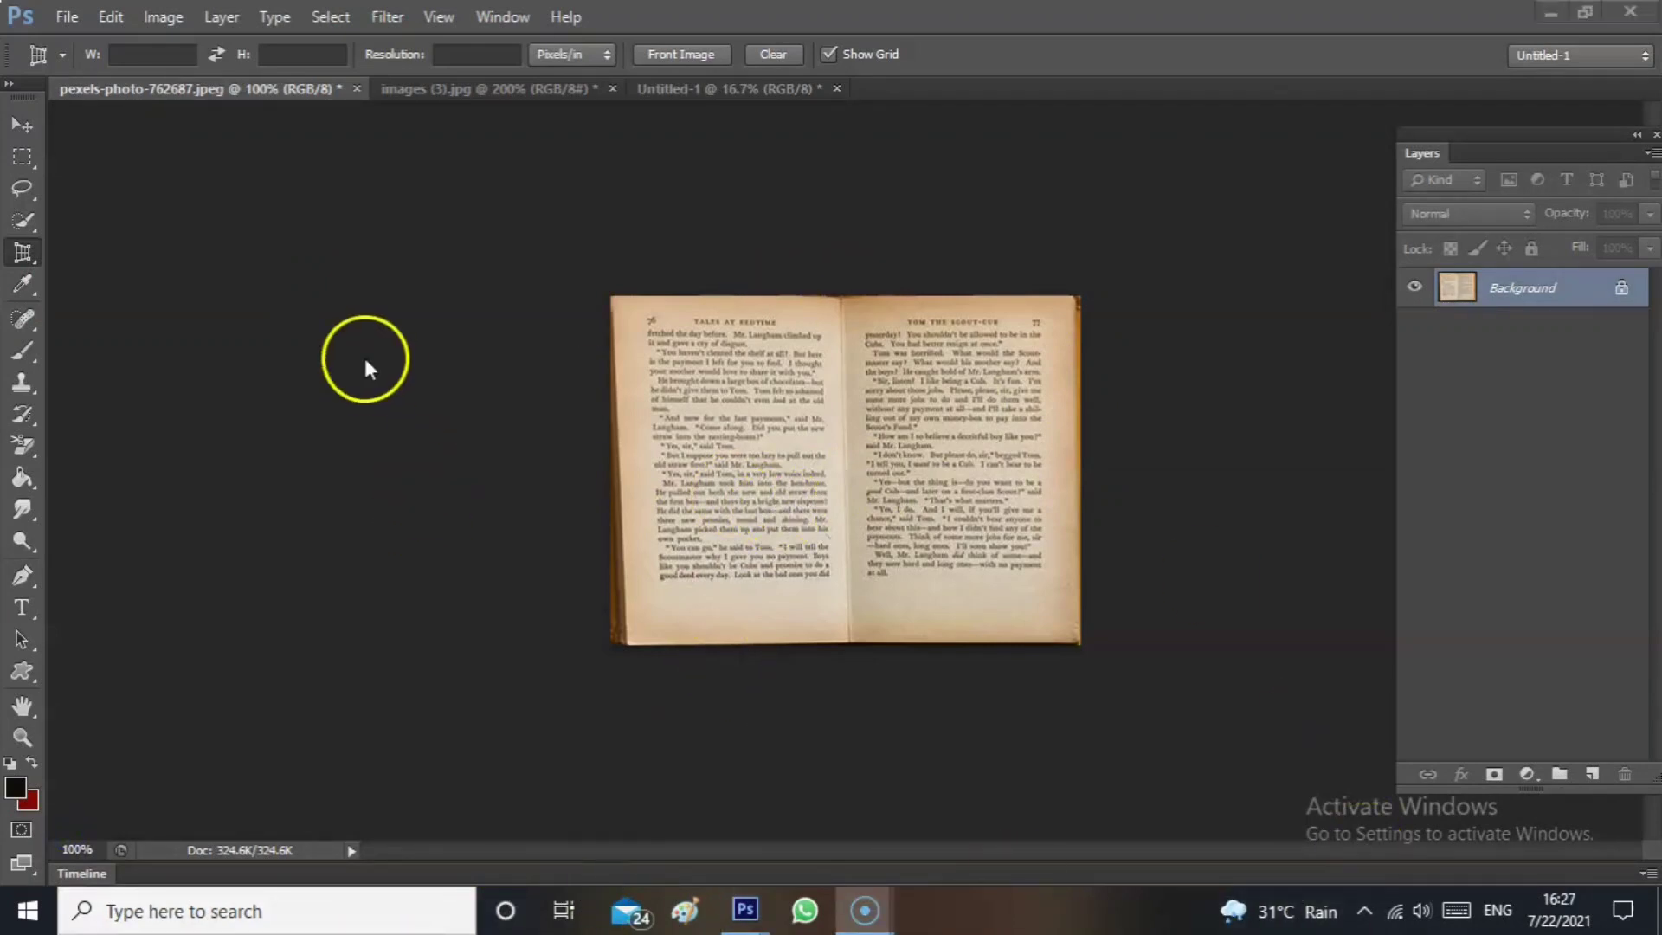
Perspective-crop the book image to the text block of page 76.
{"action": "left_click", "coordinate": [29, 252]}
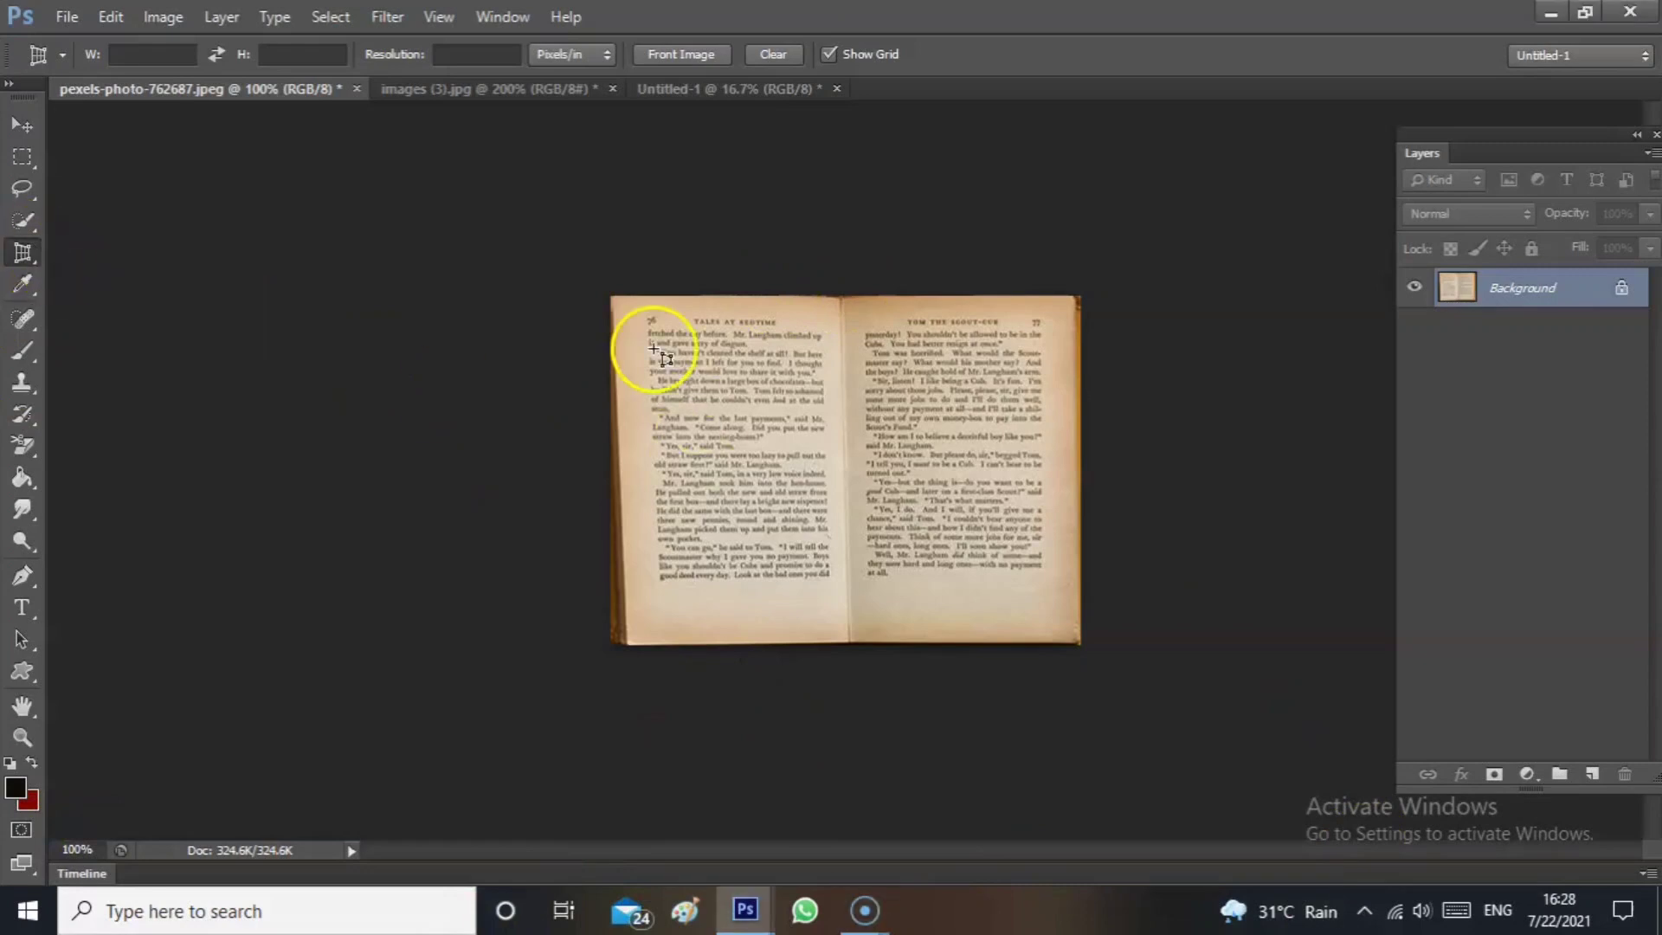
{"action": "left_click_drag", "start_coordinate": [649, 327], "coordinate": [831, 582]}
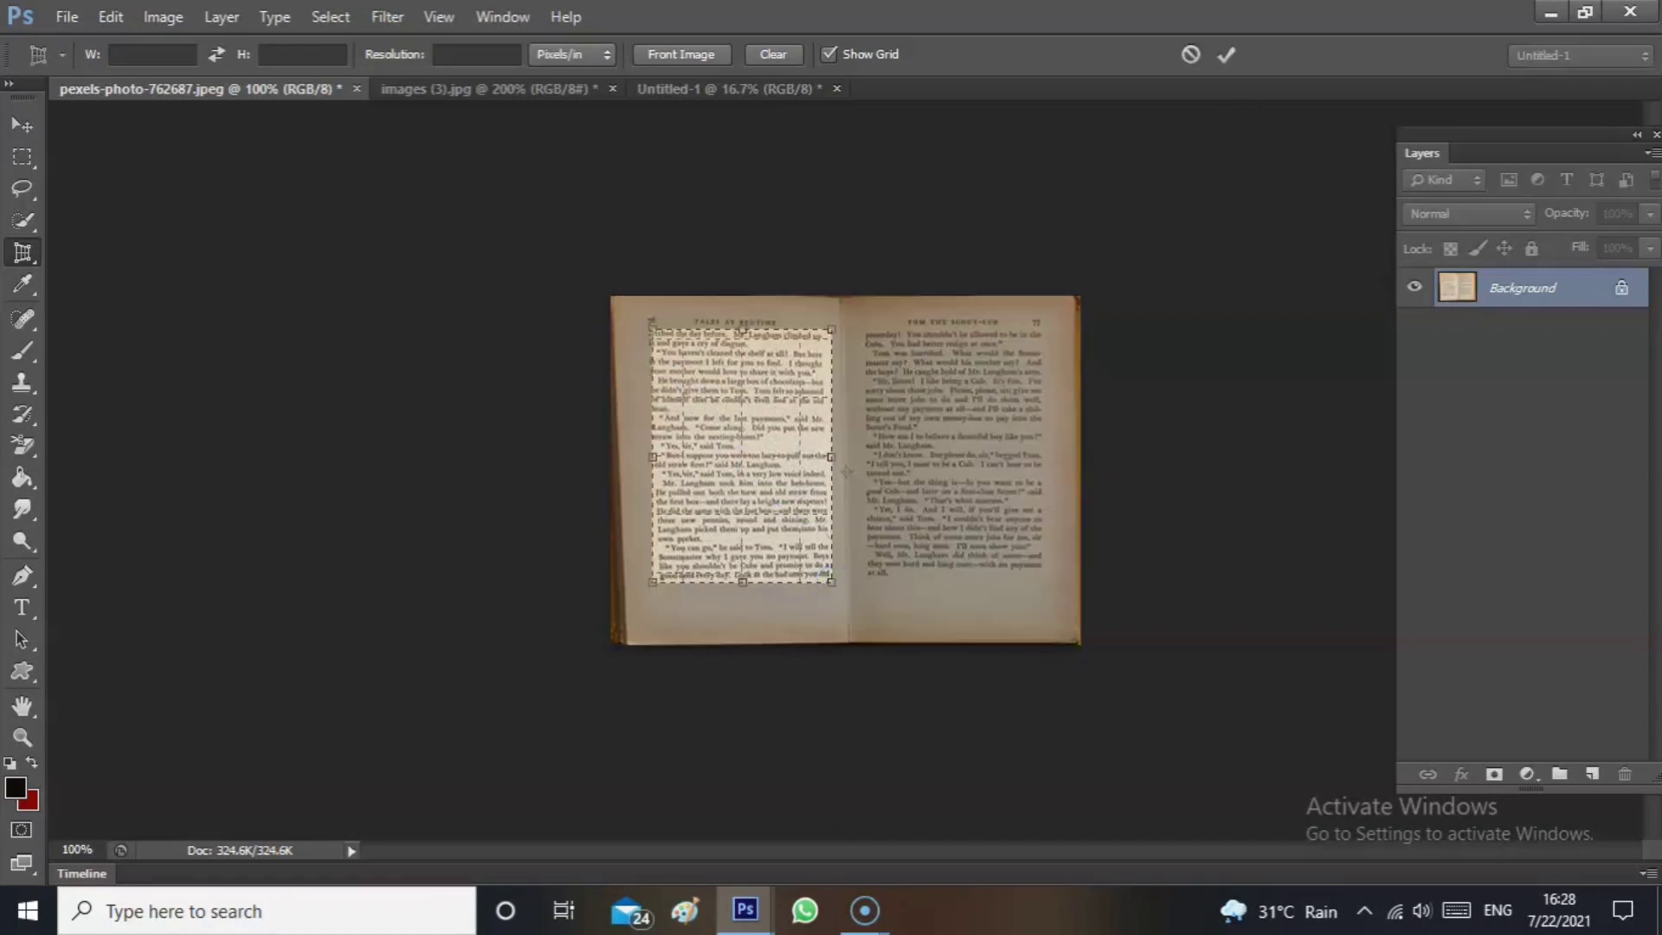
{"action": "left_click", "coordinate": [1221, 58]}
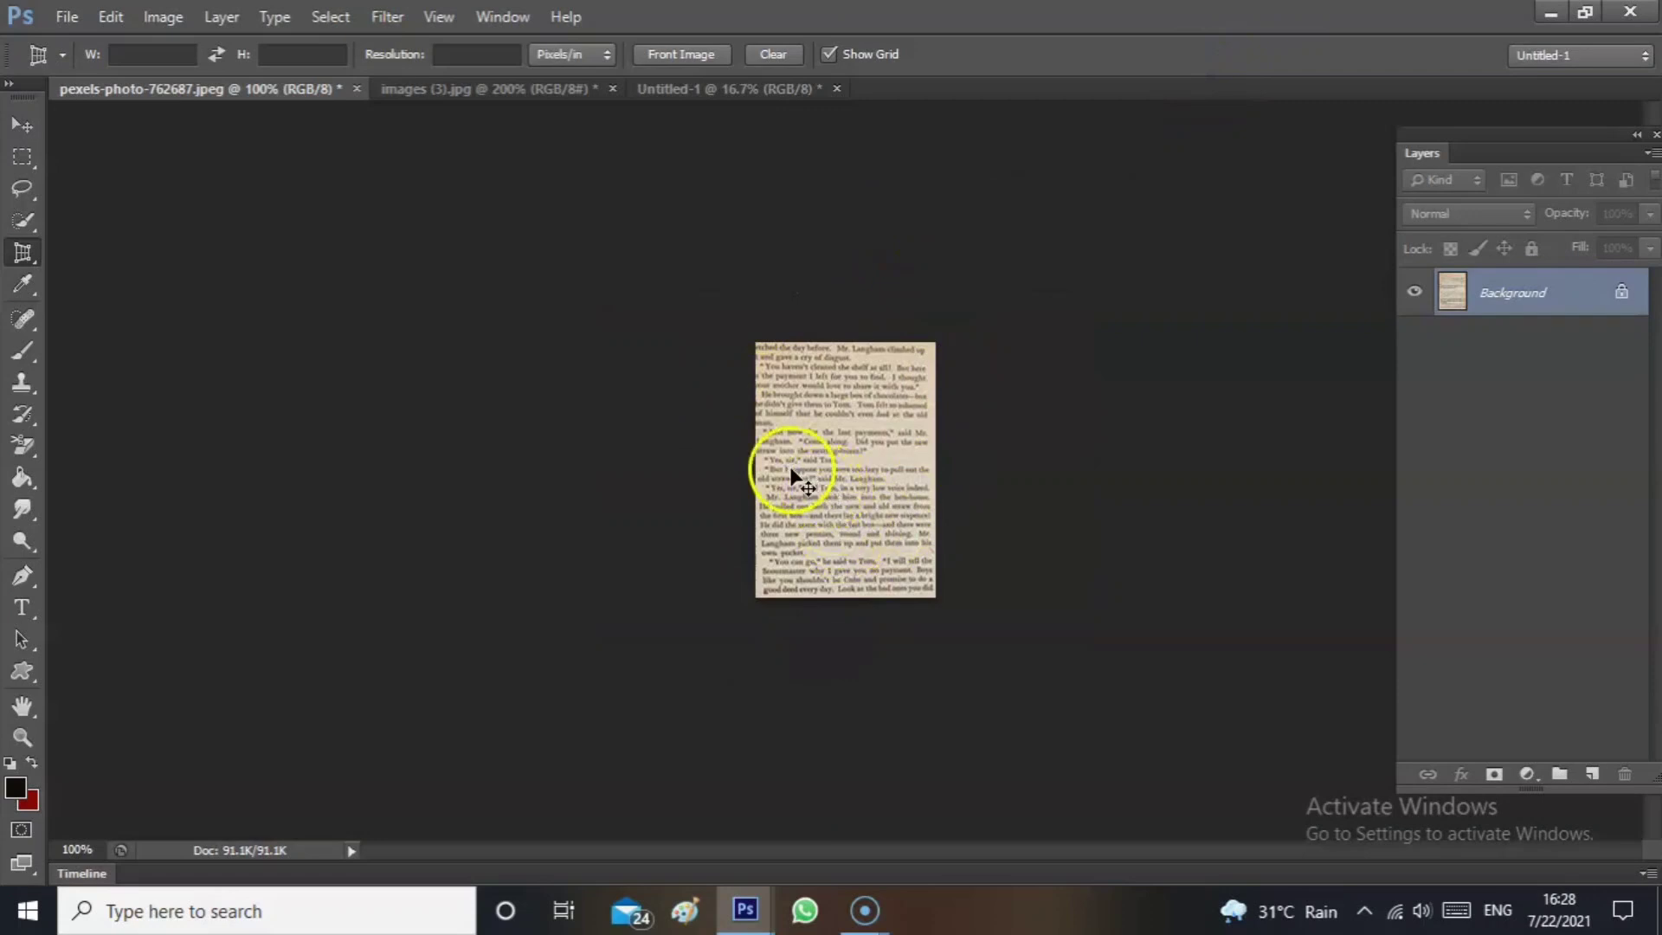
Undo the text-block crop and frame page 76's text again for a new perspective crop.
{"action": "key", "text": "ctrl+z"}
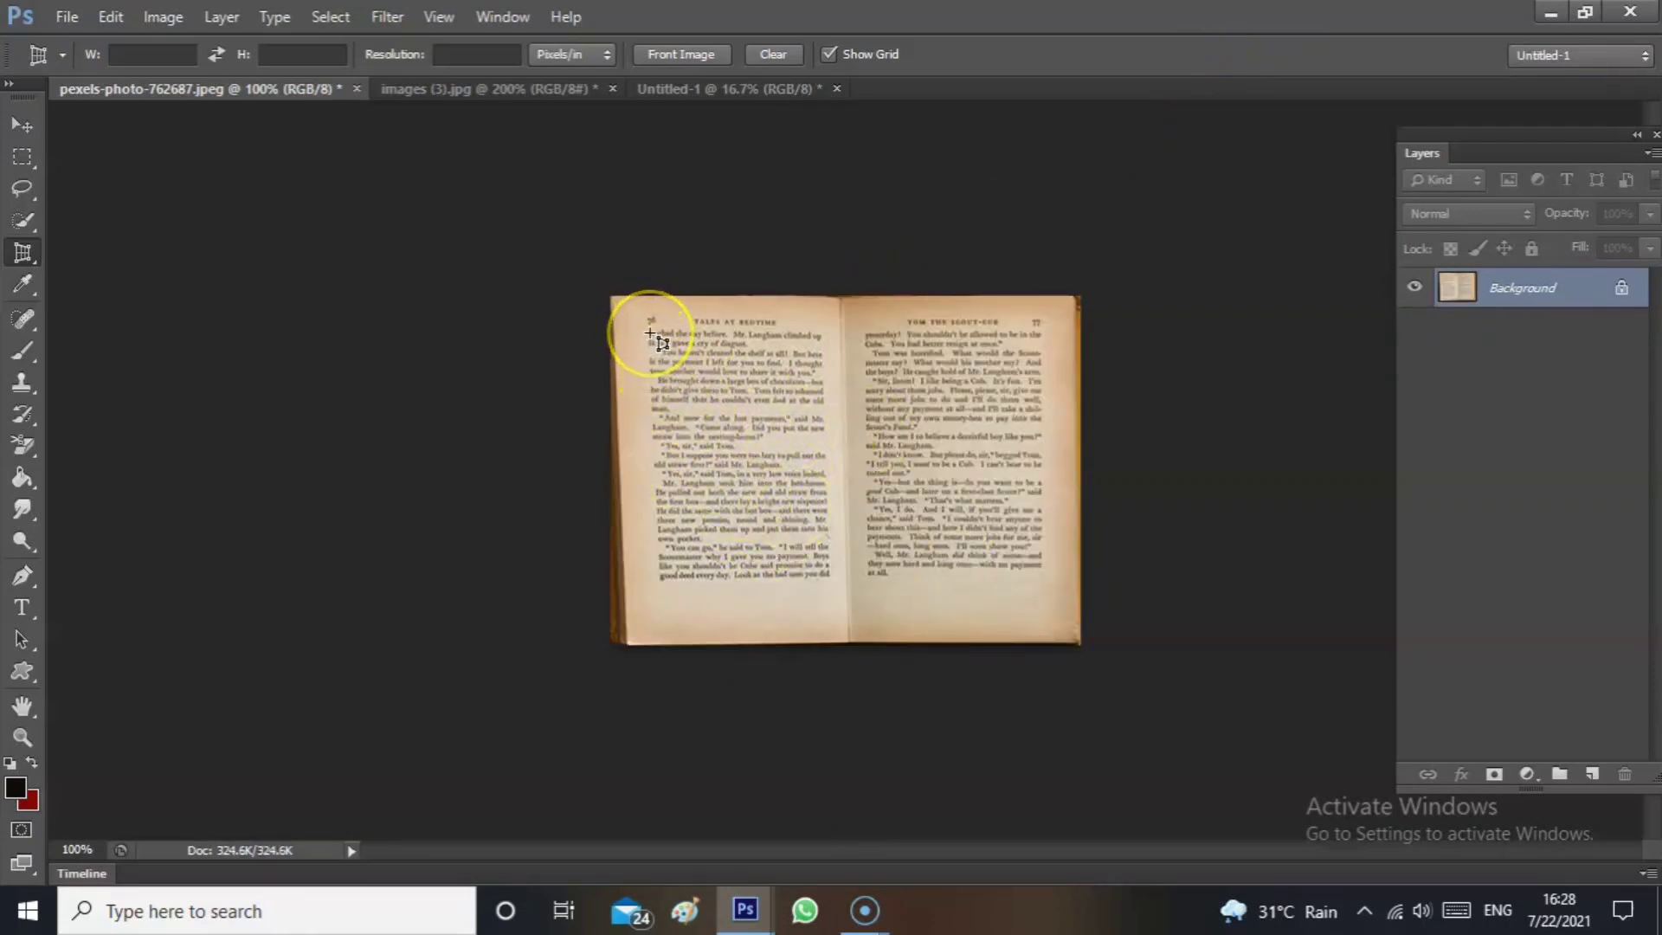
{"action": "left_click_drag", "start_coordinate": [650, 333], "coordinate": [835, 579]}
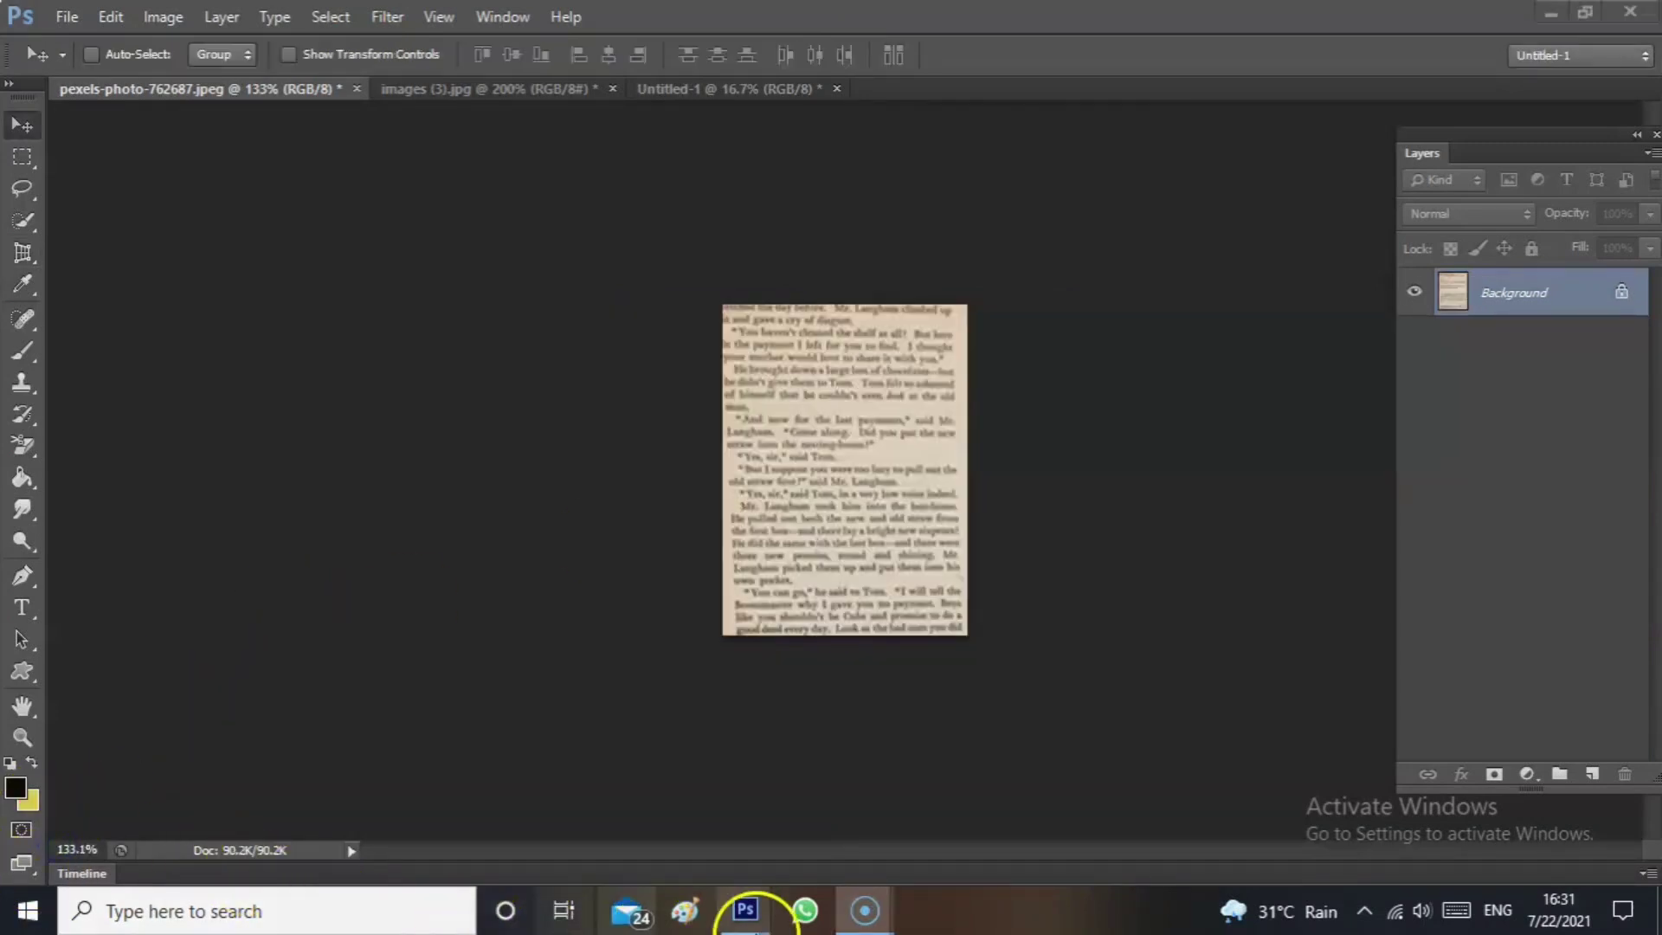
{"action": "left_click", "coordinate": [832, 370]}
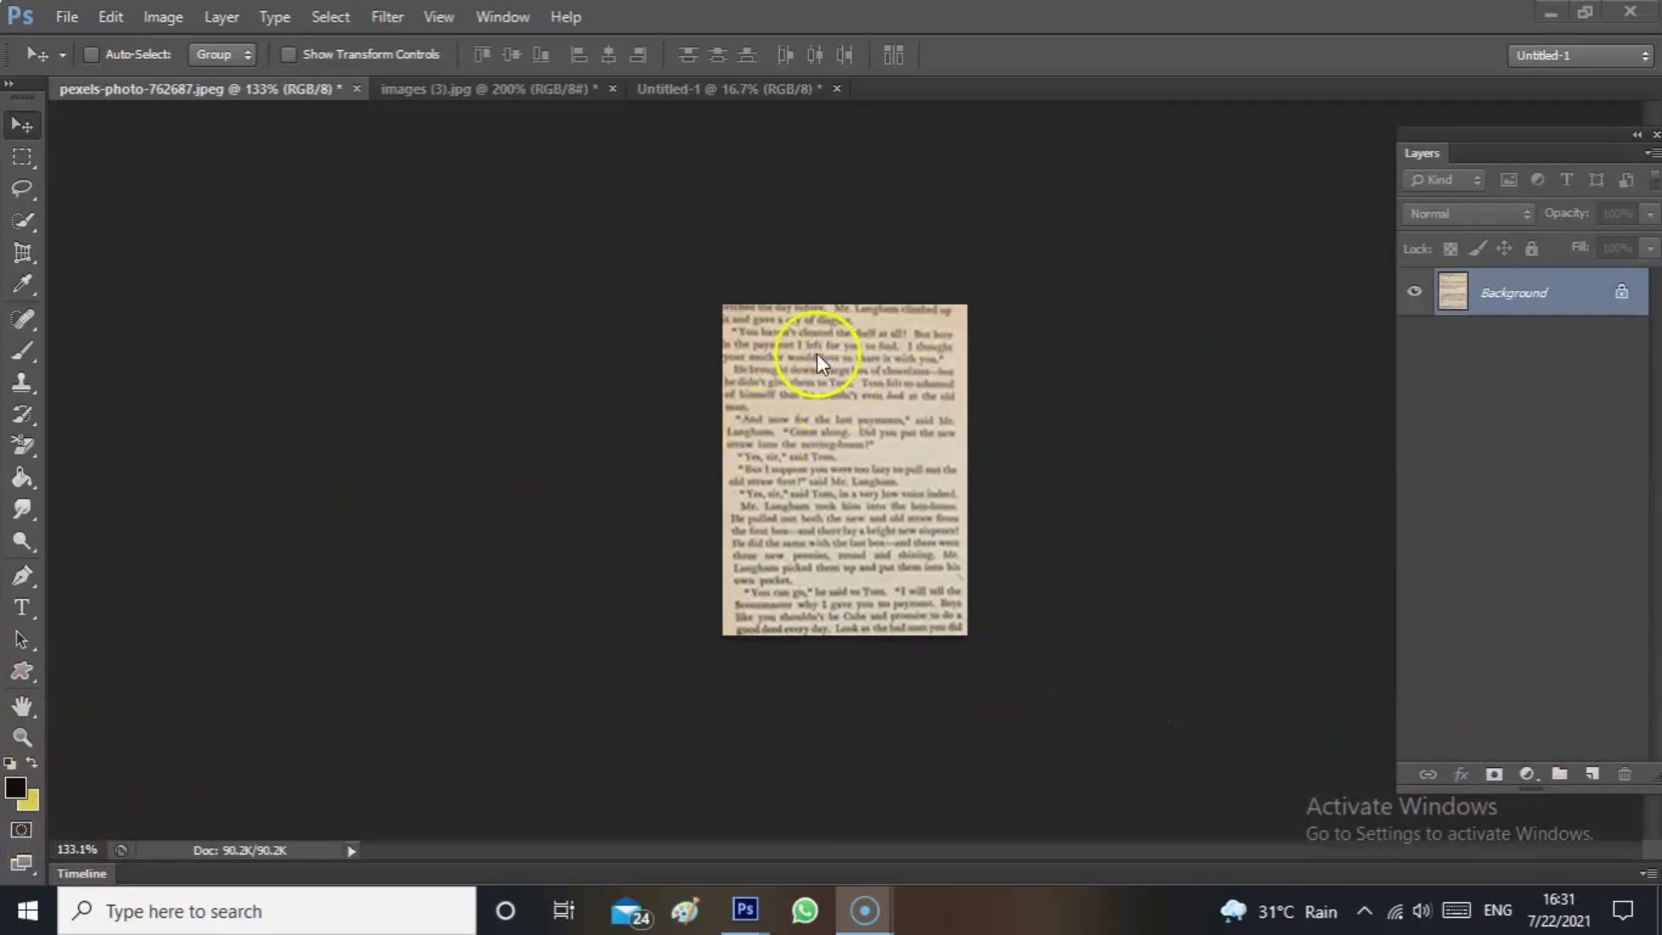
Keep yellow #d5cc35 as the background colour and fill a new layer above the cropped page with it.
{"action": "left_click", "coordinate": [30, 802]}
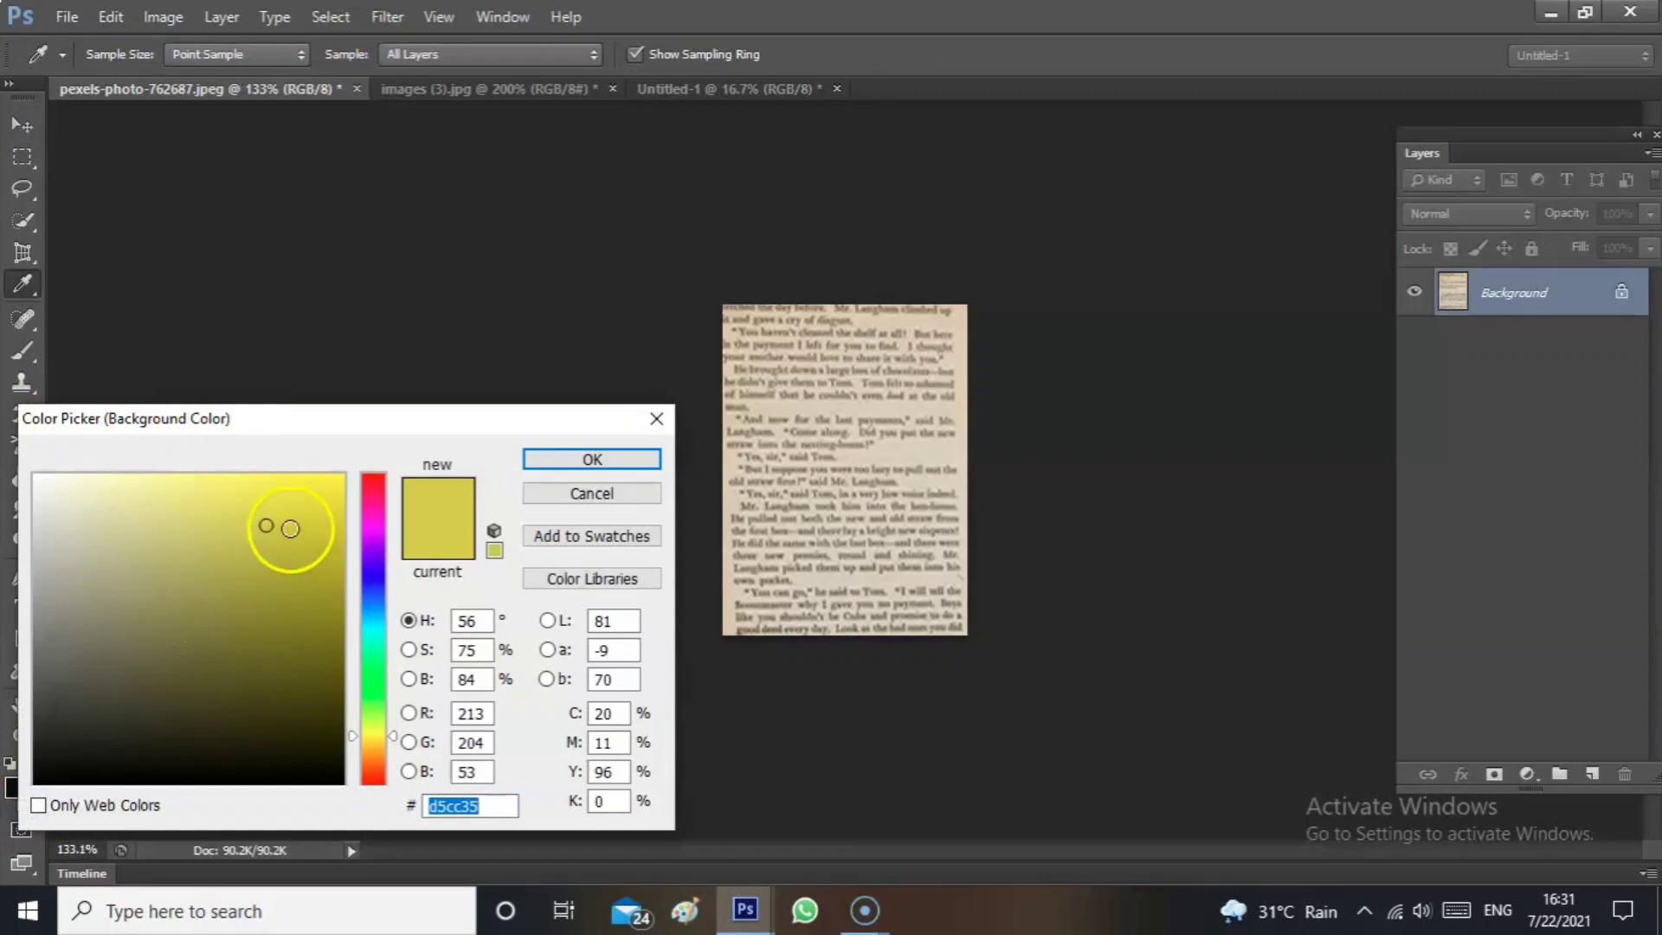
{"action": "left_click", "coordinate": [592, 459]}
{"action": "key", "text": "v"}
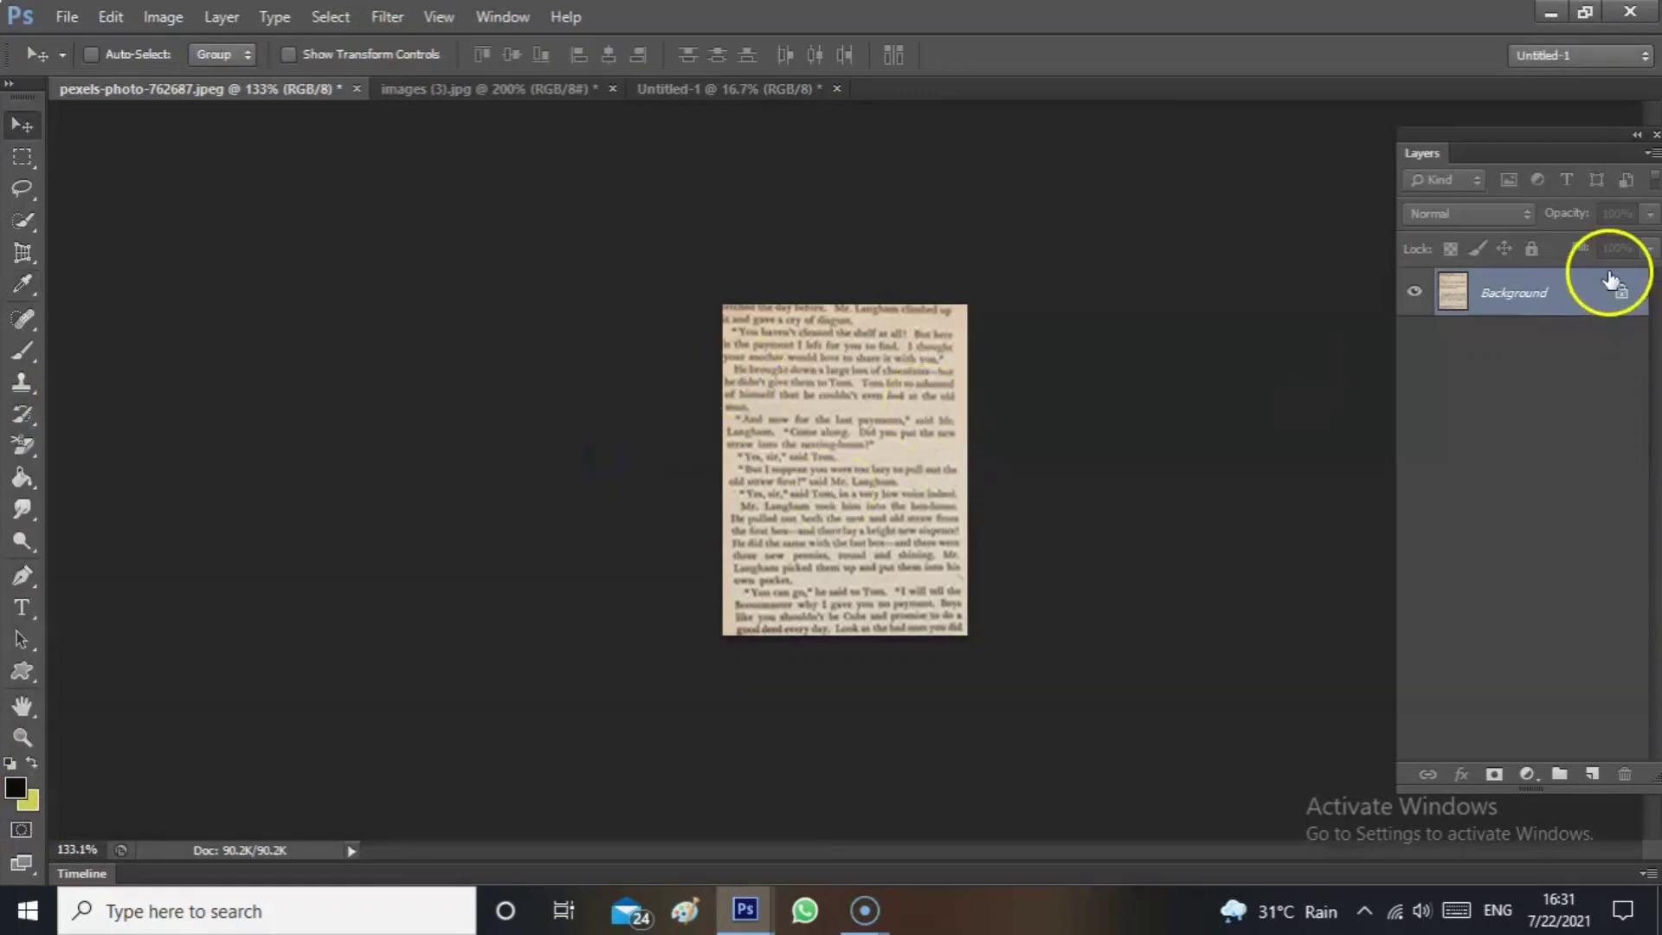
{"action": "left_click", "coordinate": [1591, 773]}
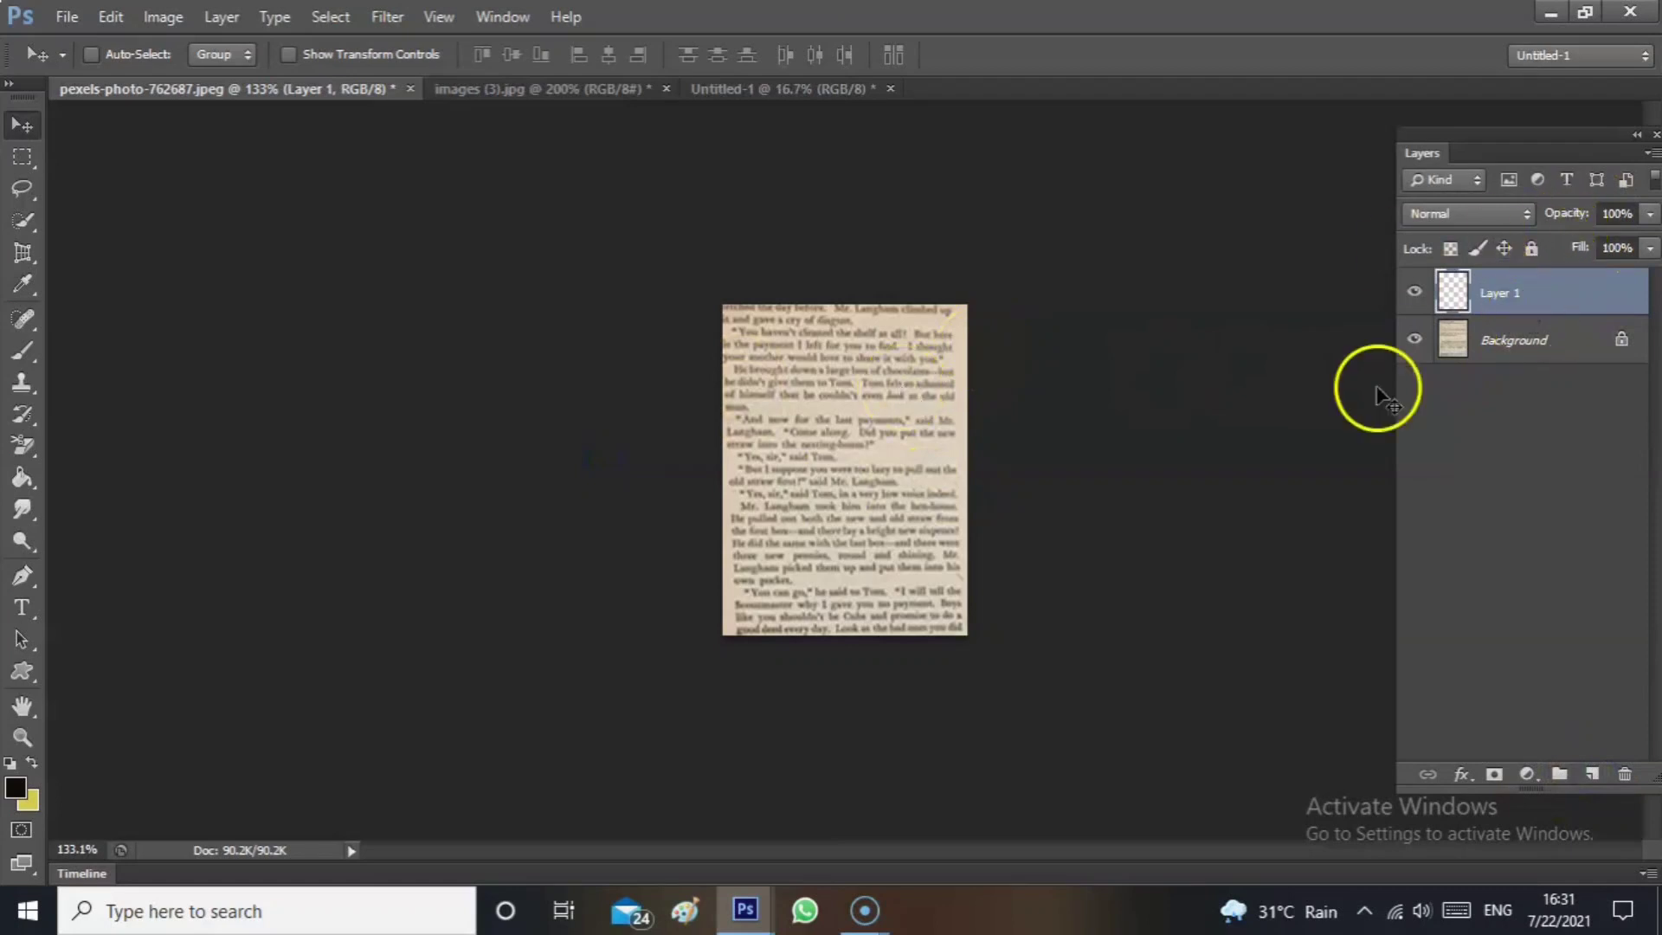
{"action": "key", "text": "ctrl+BackSpace"}
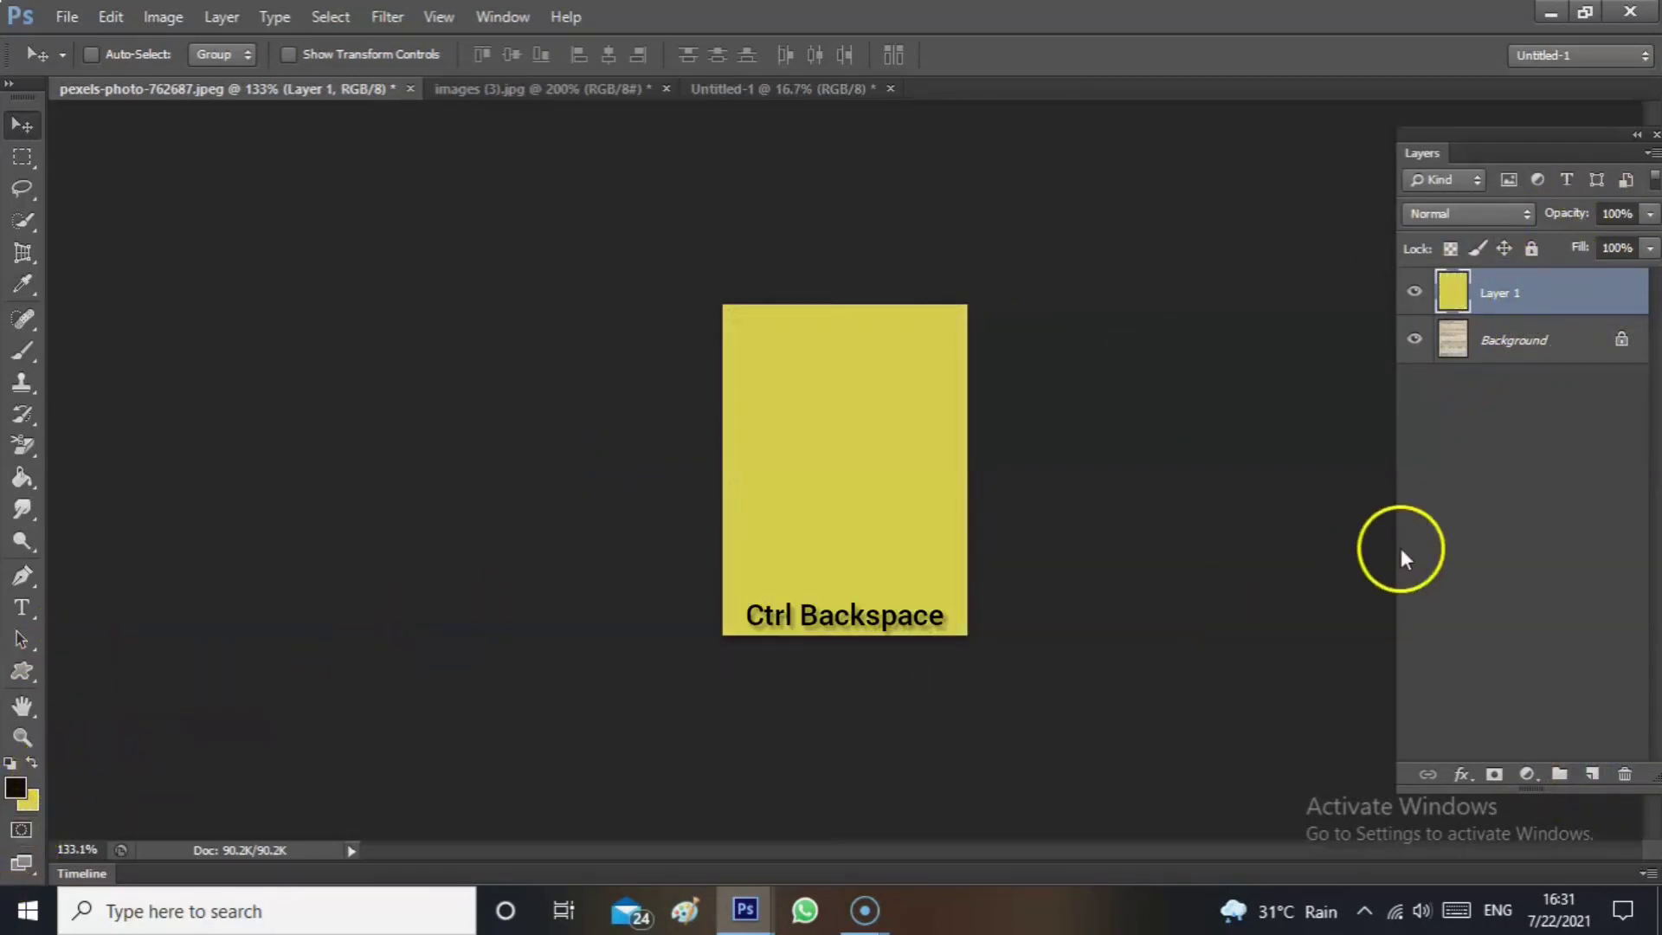
Lower the yellow layer's fill to about 13% so the page text shows through.
{"action": "left_click", "coordinate": [1650, 248]}
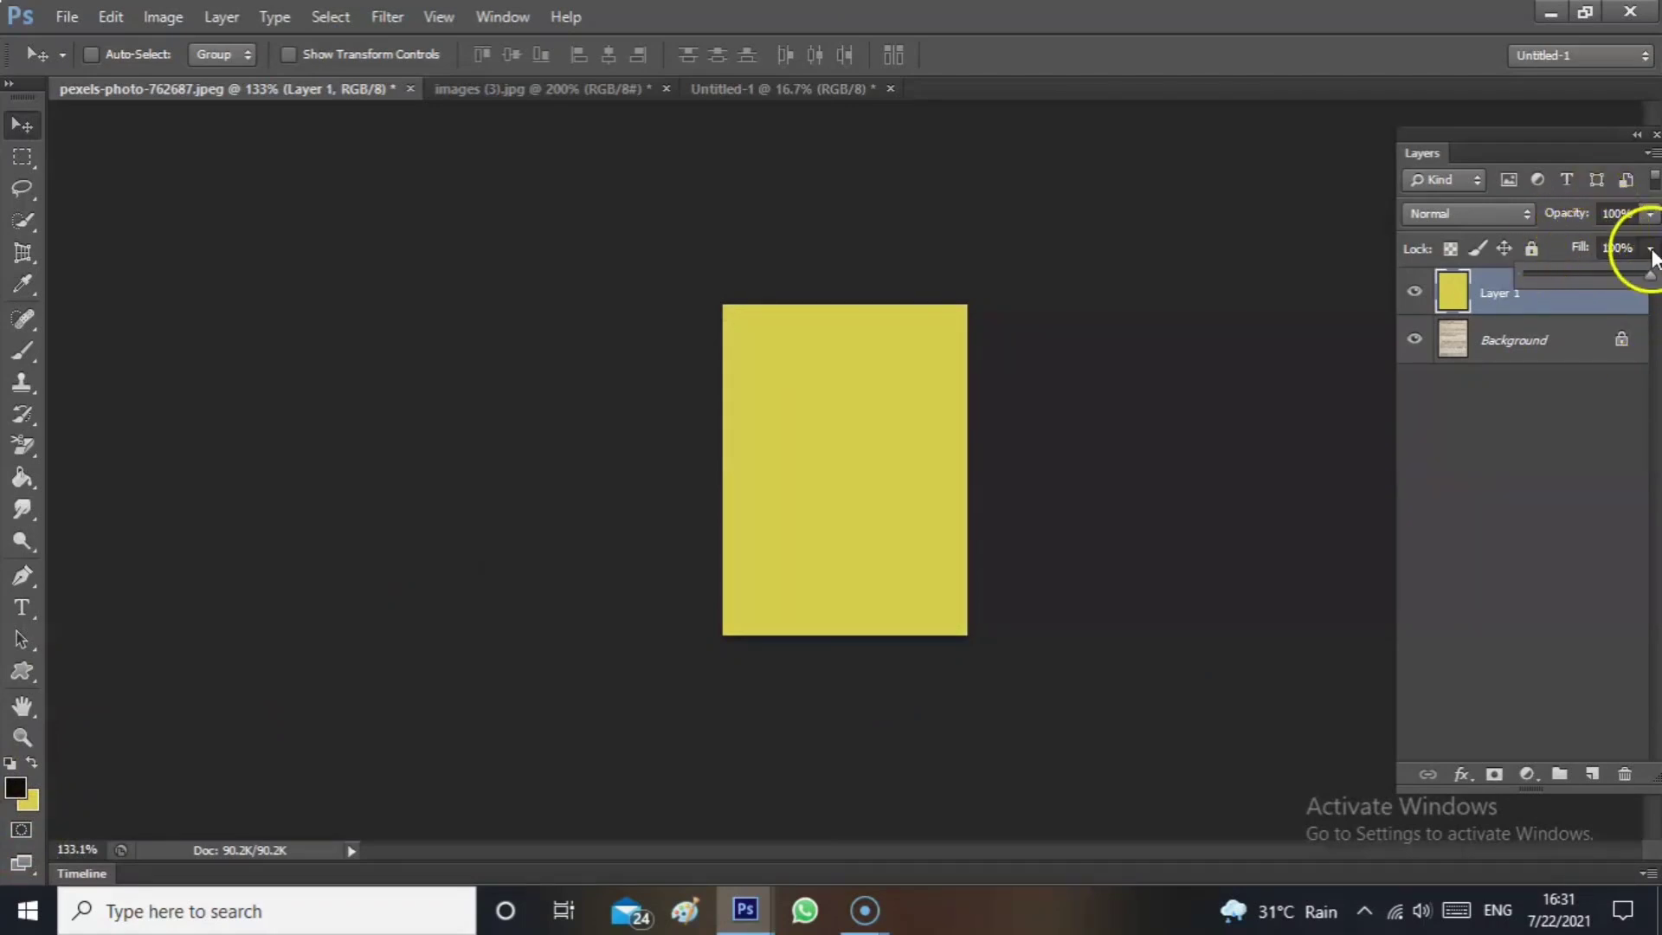
{"action": "left_click_drag", "start_coordinate": [1649, 274], "coordinate": [1549, 270]}
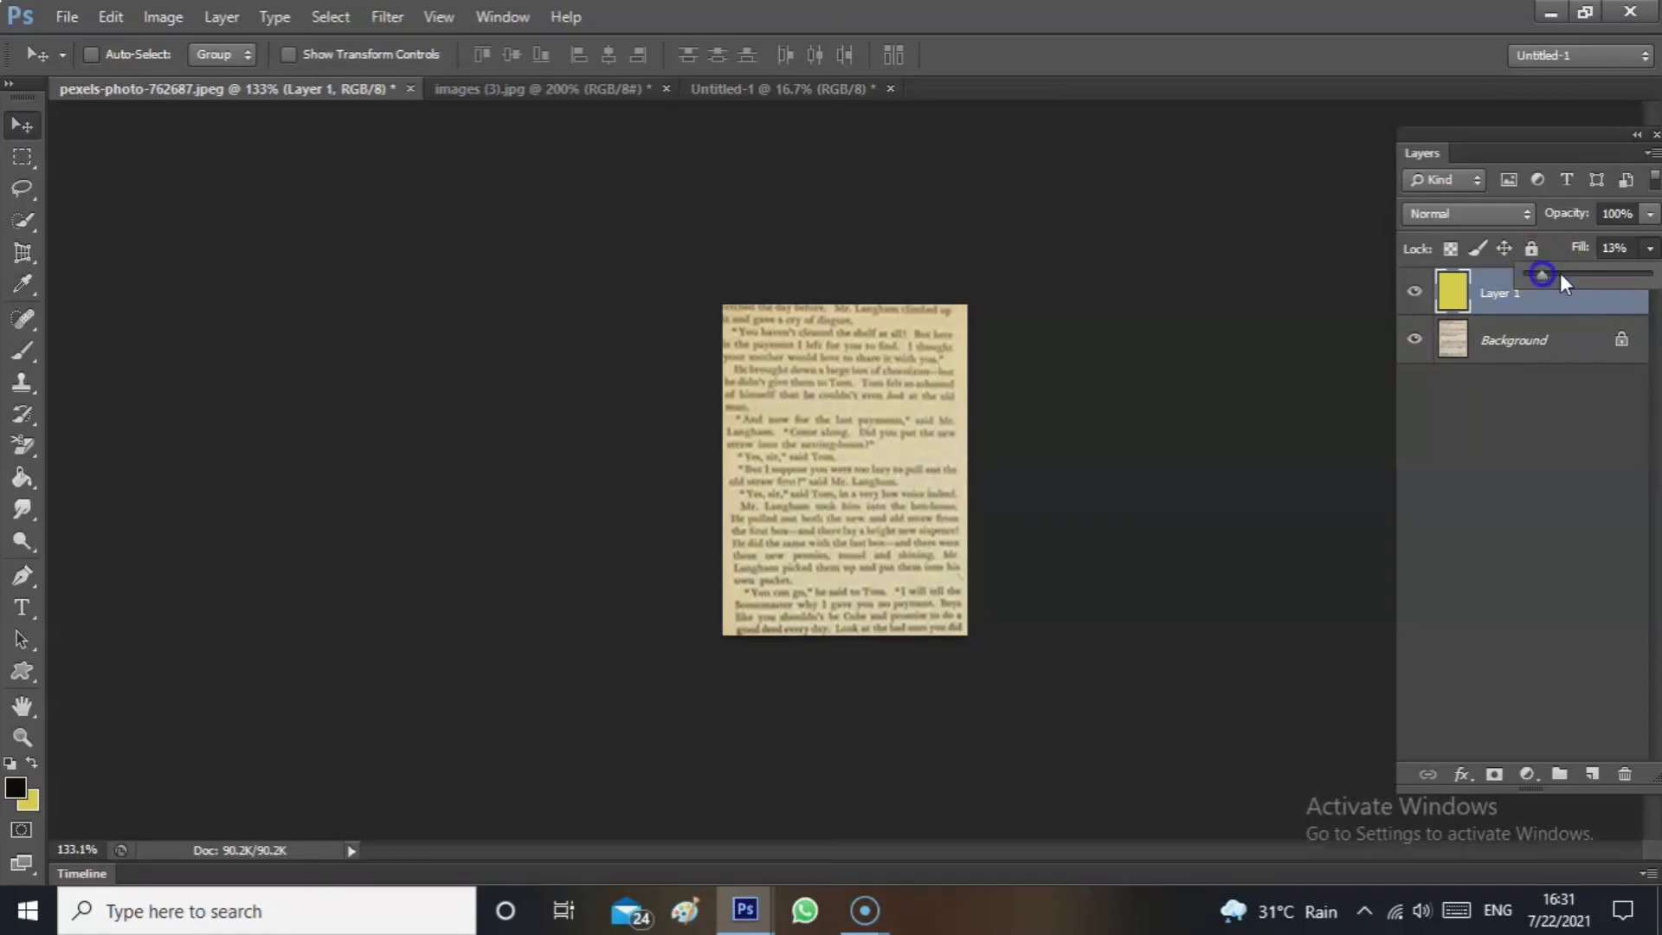
{"action": "left_click_drag", "start_coordinate": [1572, 277], "coordinate": [1532, 251]}
Set the yellow layer's opacity to 6% and reduce its fill.
{"action": "left_click", "coordinate": [1650, 214]}
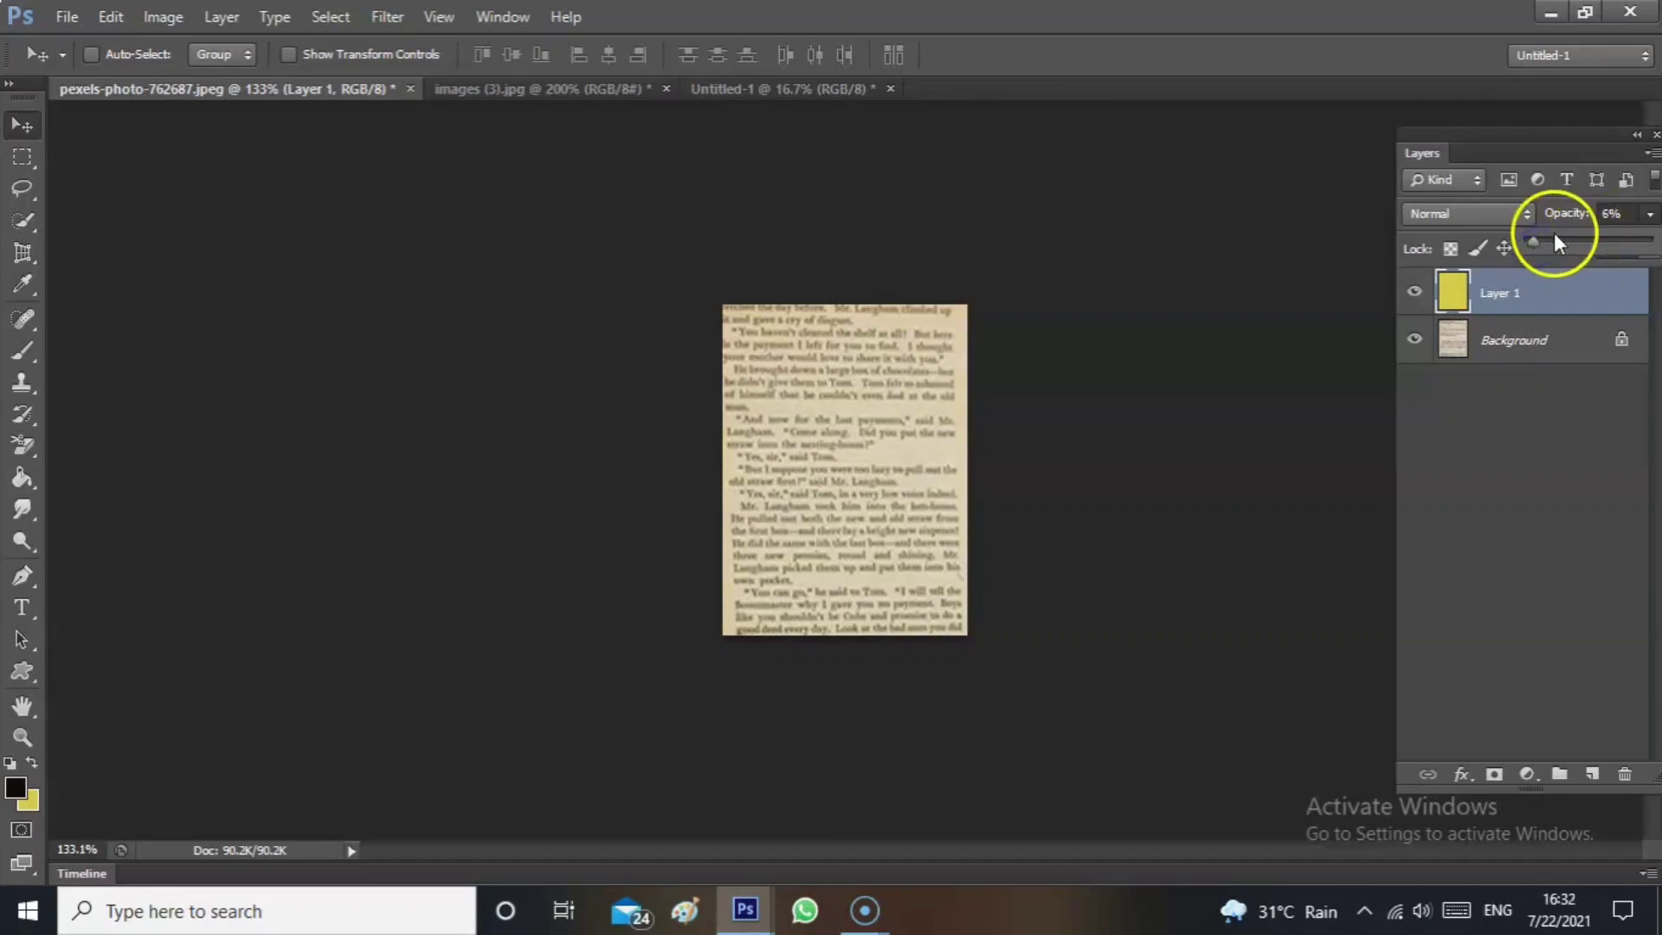
{"action": "left_click", "coordinate": [1644, 215]}
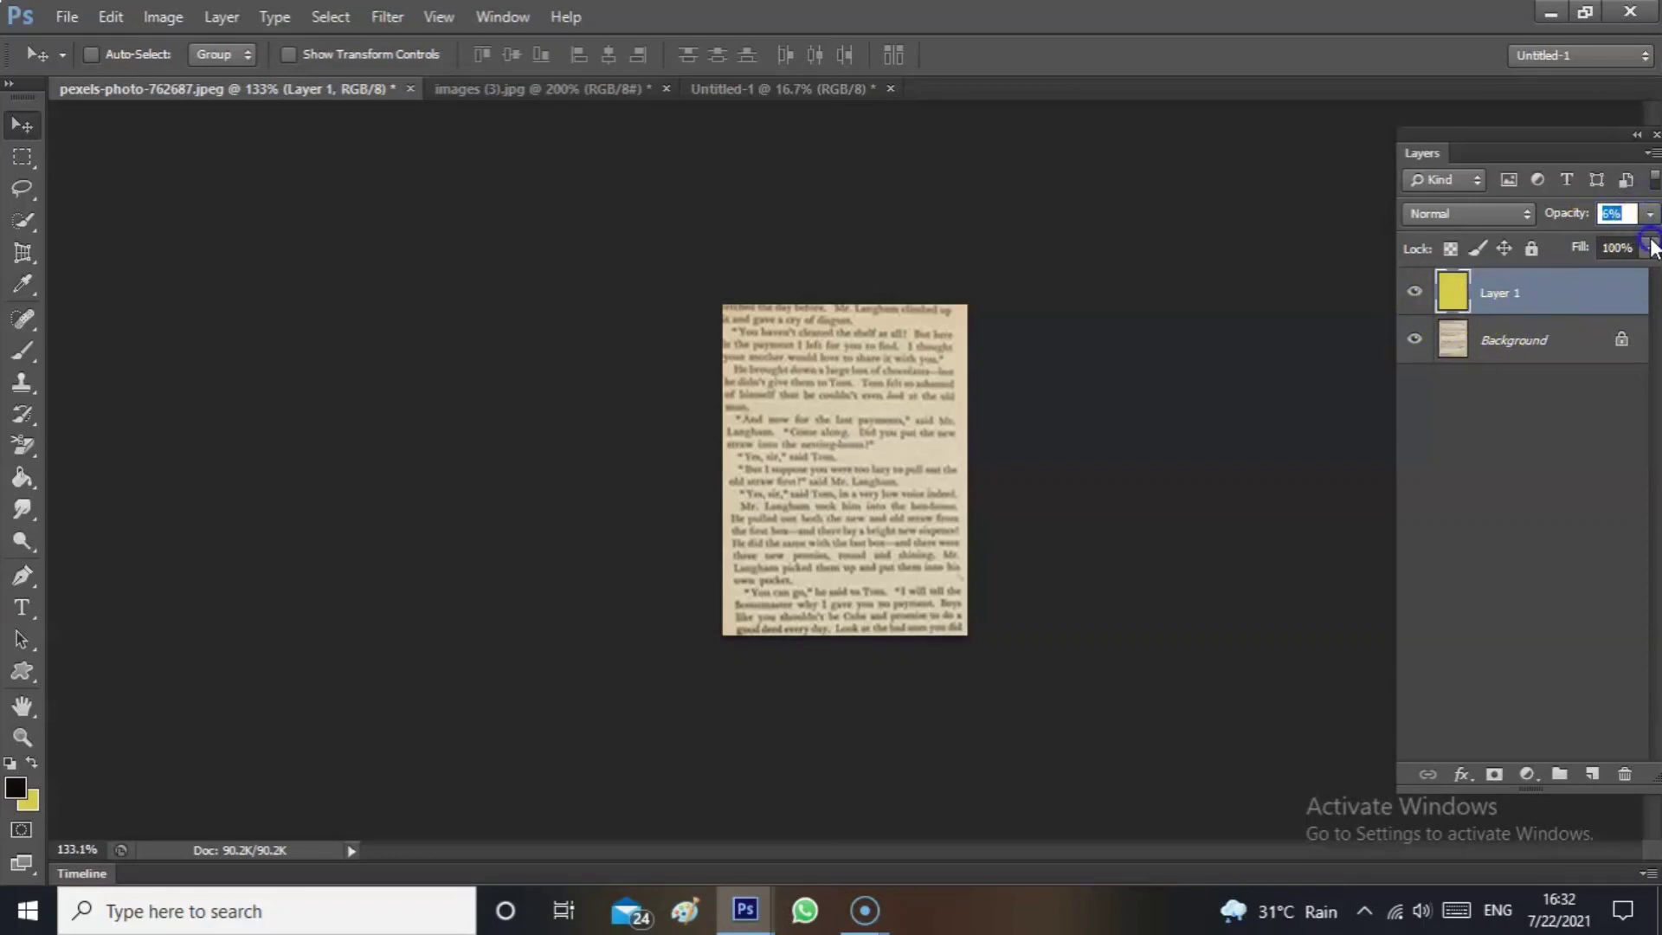
{"action": "left_click", "coordinate": [1650, 249]}
{"action": "left_click_drag", "start_coordinate": [1550, 273], "coordinate": [1528, 277]}
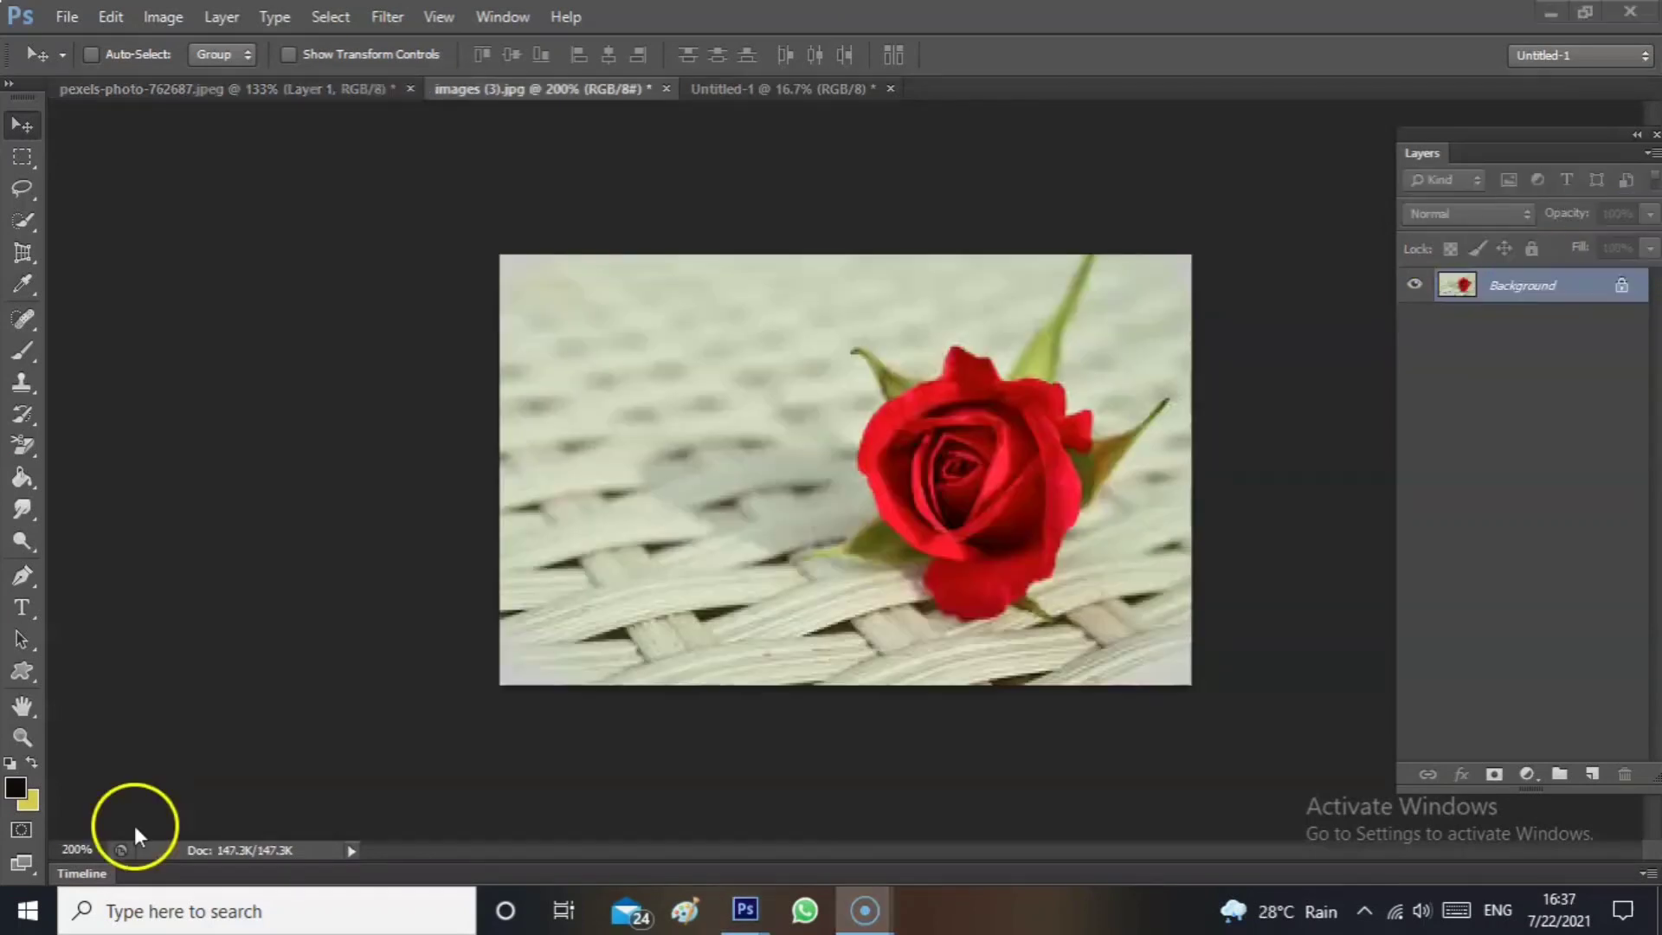